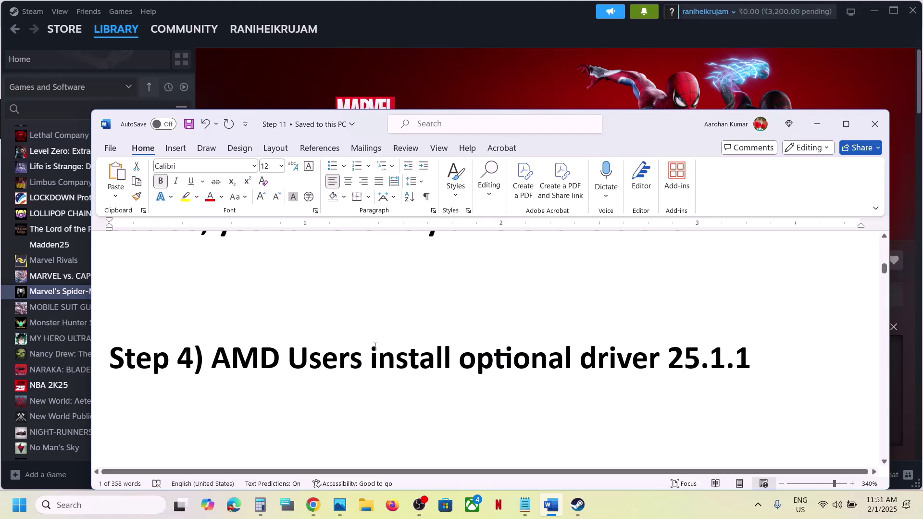
# Highlight the step 4 AMD driver instruction, and open AMD's Adrenalin Edition 25.1.1 release notes in a new Chrome tab
pyautogui.click(370, 357)
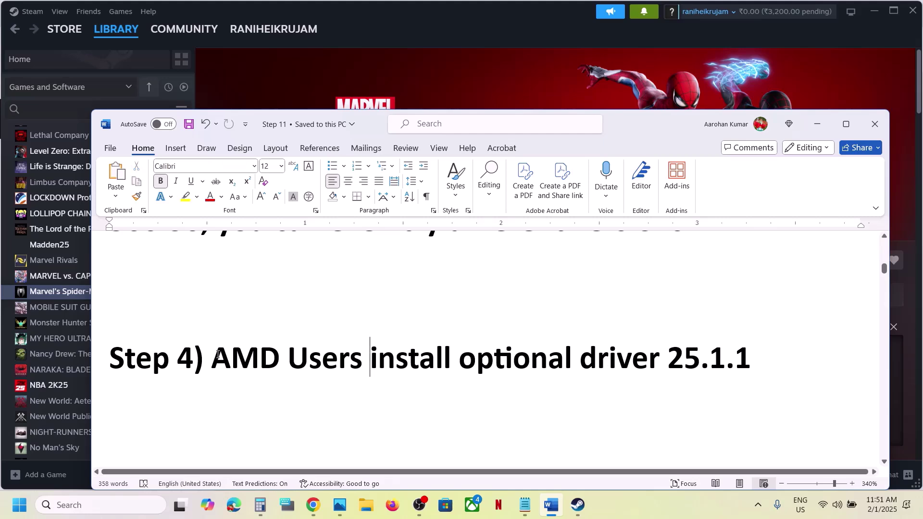
pyautogui.moveTo(218, 355); pyautogui.dragTo(746, 356)
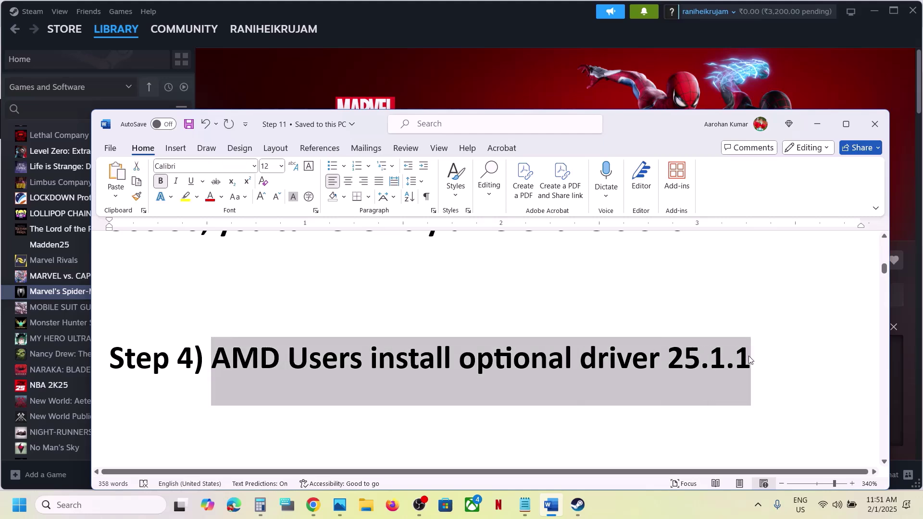
pyautogui.click(313, 505)
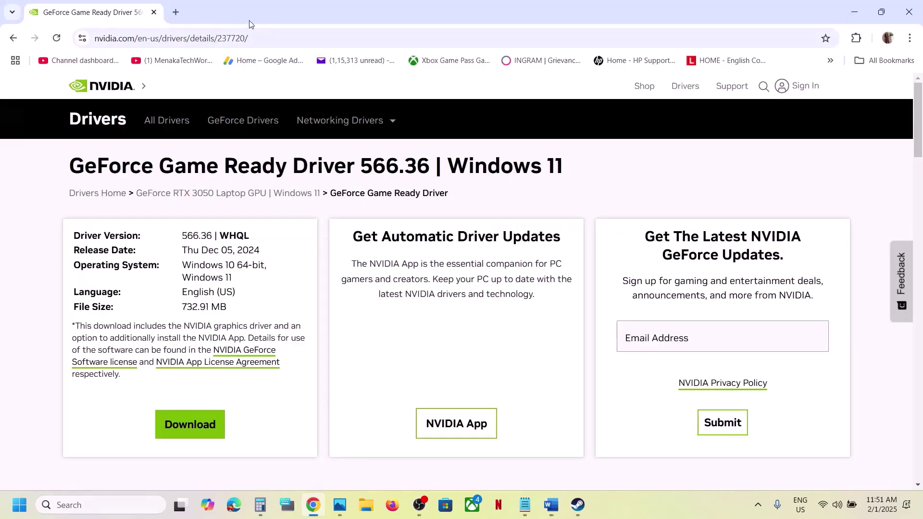
pyautogui.click(178, 12)
pyautogui.hotkey('ctrl', 'v')
pyautogui.press('Return')
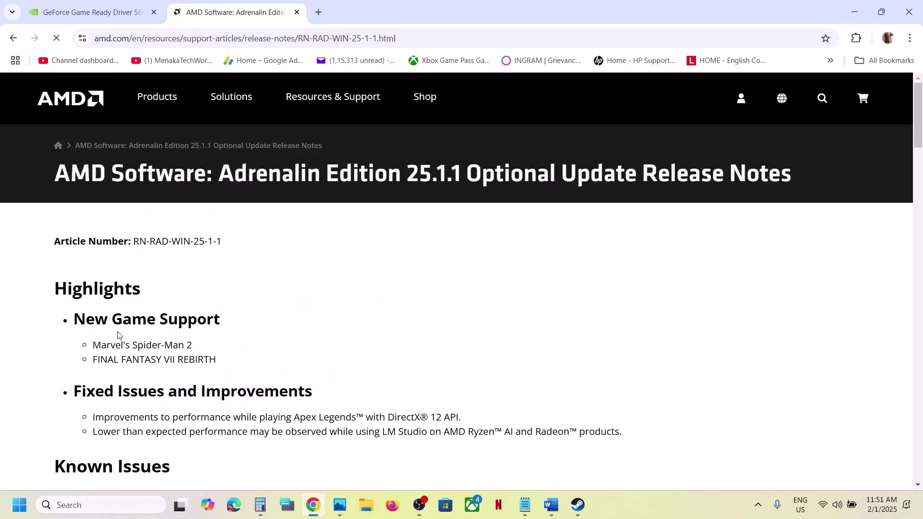
# Highlight Marvel's Spider-Man 2 under New Game Support and download the Adrenalin Edition 25.1.1 Optional Update Driver for Windows 10 & 11 64-bit
pyautogui.moveTo(94, 343); pyautogui.dragTo(193, 345)
pyautogui.scroll(-5, 195, 342)
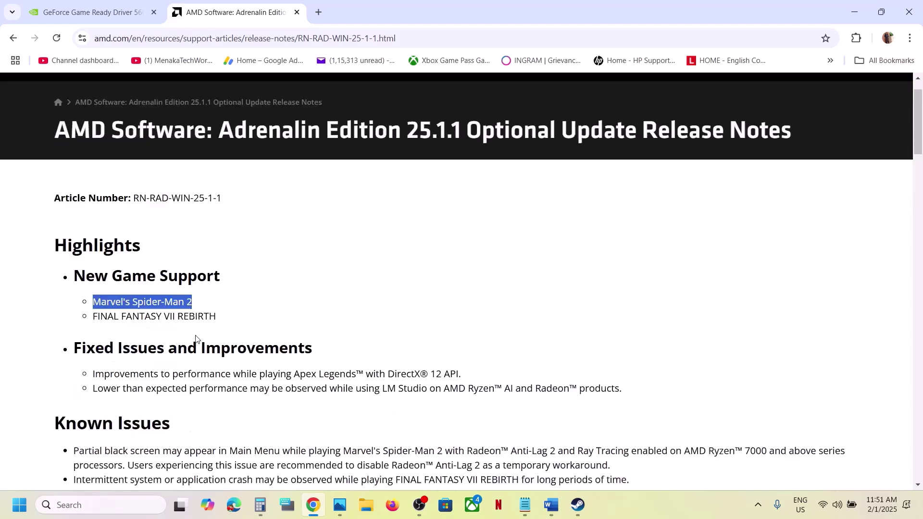
pyautogui.scroll(-4, 196, 338)
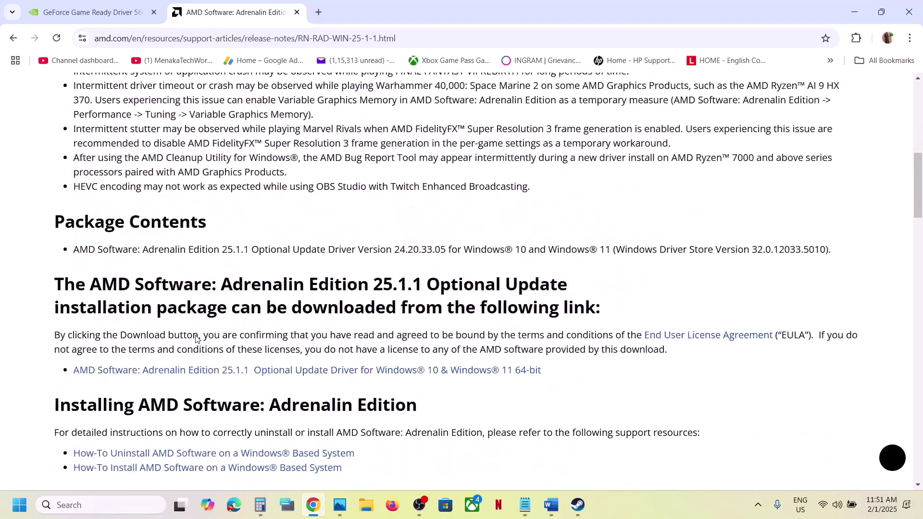
pyautogui.click(331, 370)
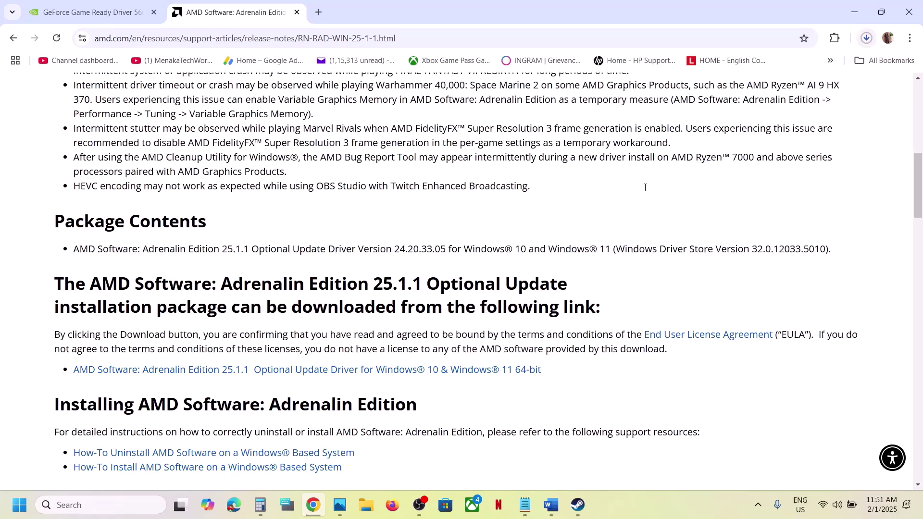
# Switch back to the Word document and highlight the step 5 instruction about disabling DLSS Ray Reconstruction
pyautogui.click(578, 505)
pyautogui.click(551, 505)
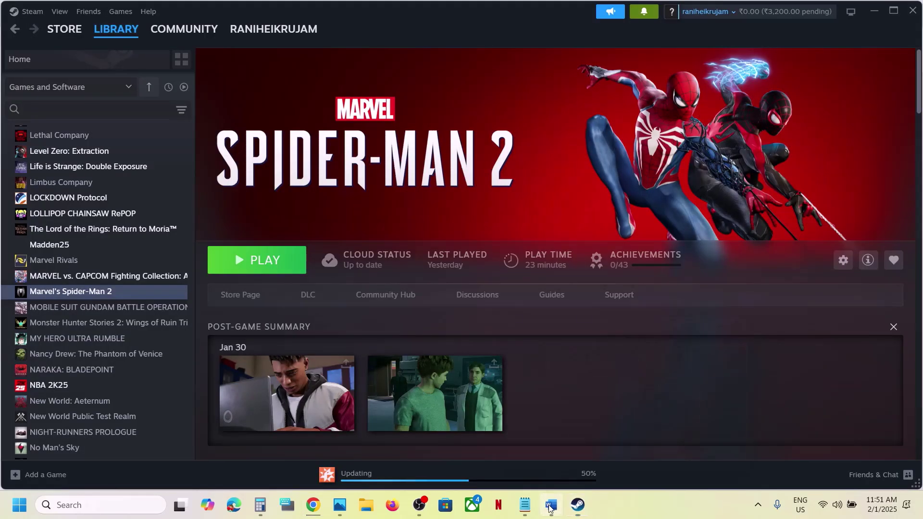
pyautogui.scroll(-3, 373, 384)
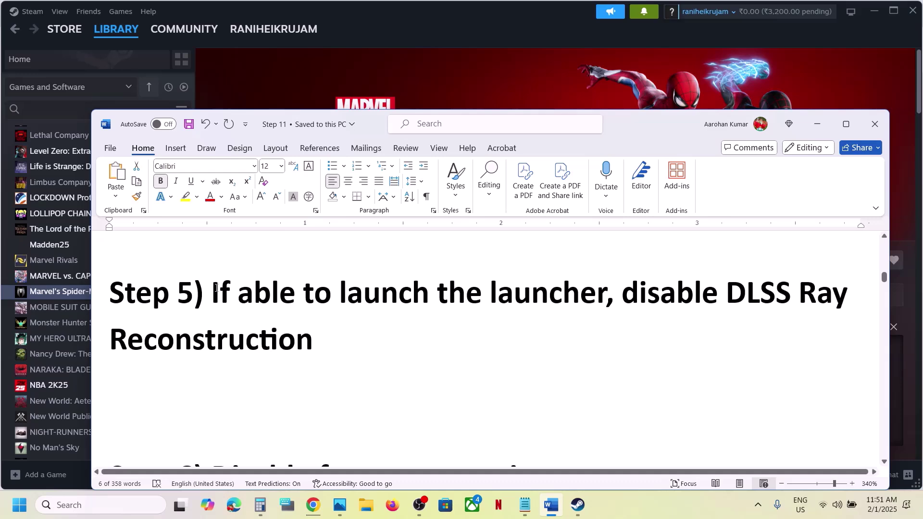
pyautogui.moveTo(215, 288); pyautogui.dragTo(472, 330)
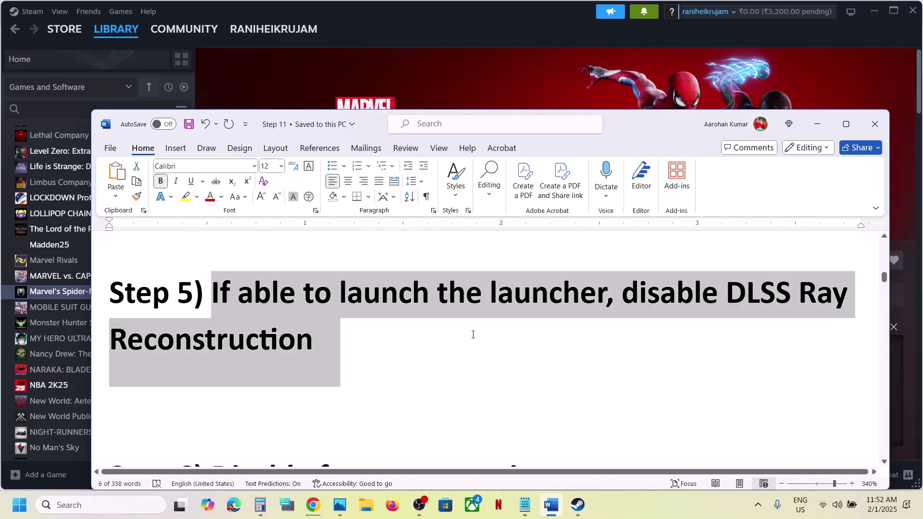
pyautogui.click(335, 334)
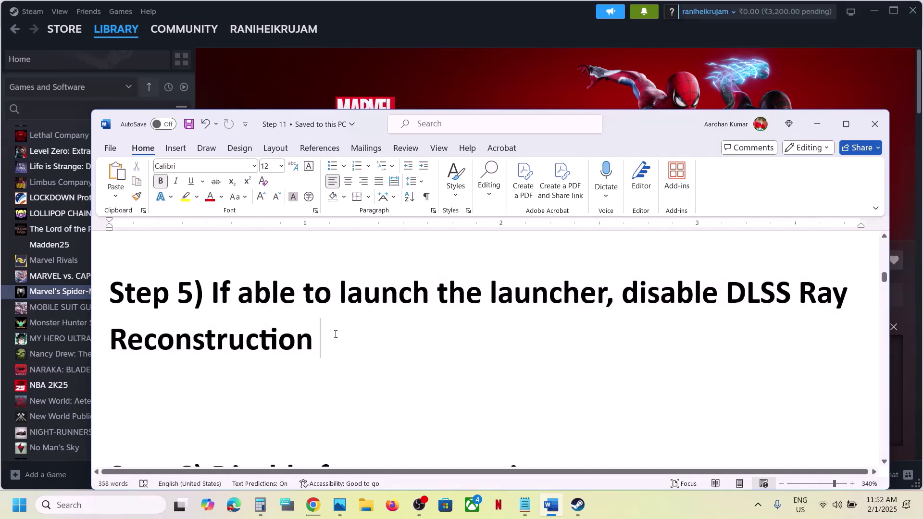
# Switch to Steam, launch Marvel's Spider-Man 2 and open the settings from its launcher
pyautogui.click(370, 72)
pyautogui.click(288, 269)
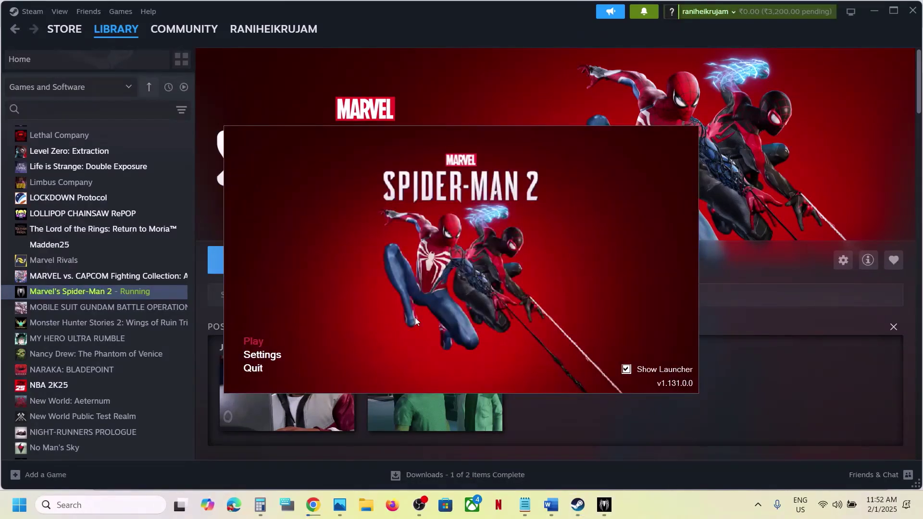
pyautogui.click(270, 355)
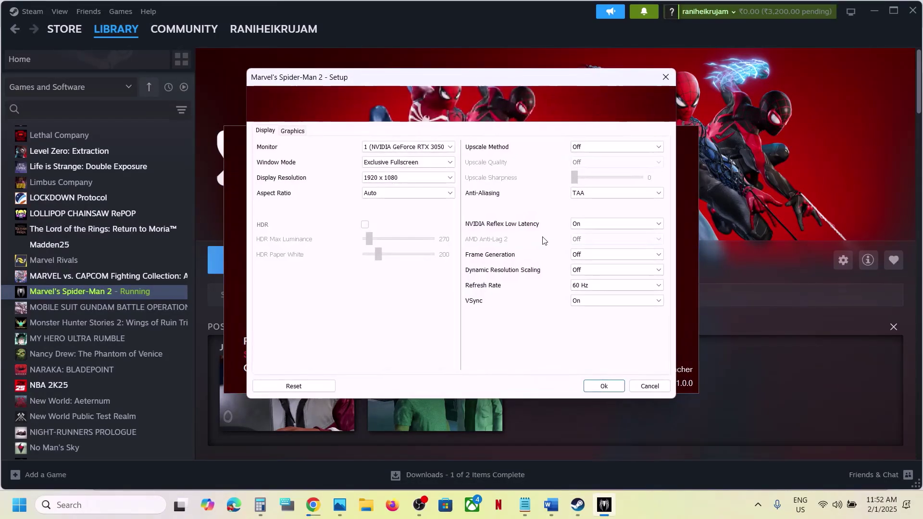
# Switch DLSS Ray Reconstruction to LEGACY and back to Off in the launcher's graphics settings
pyautogui.click(295, 134)
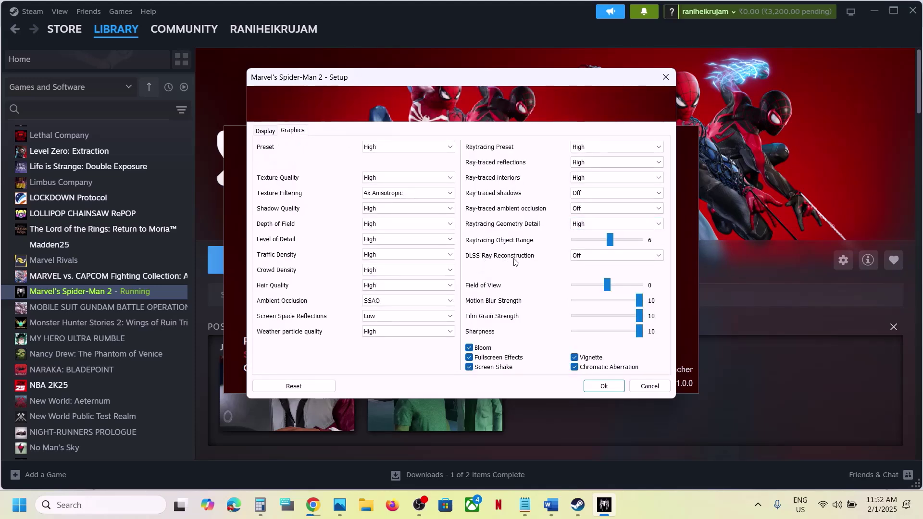
pyautogui.click(585, 256)
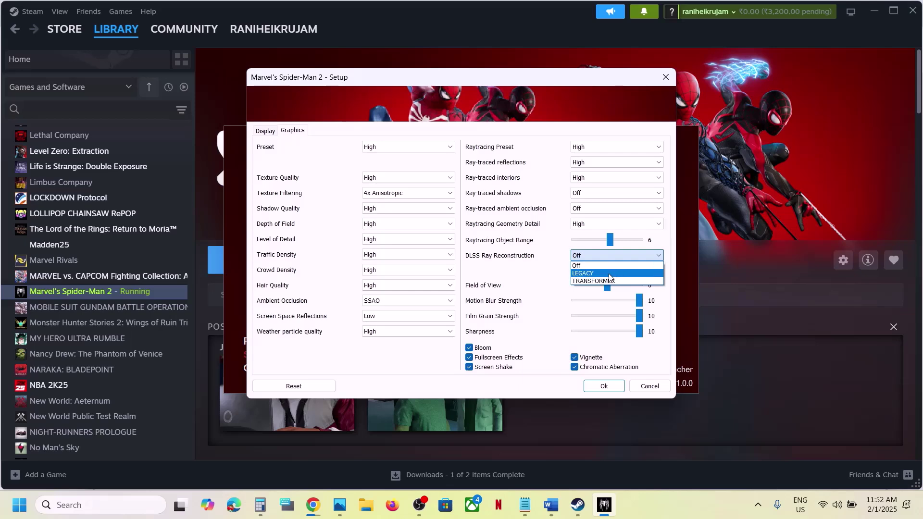
pyautogui.click(609, 274)
pyautogui.click(598, 259)
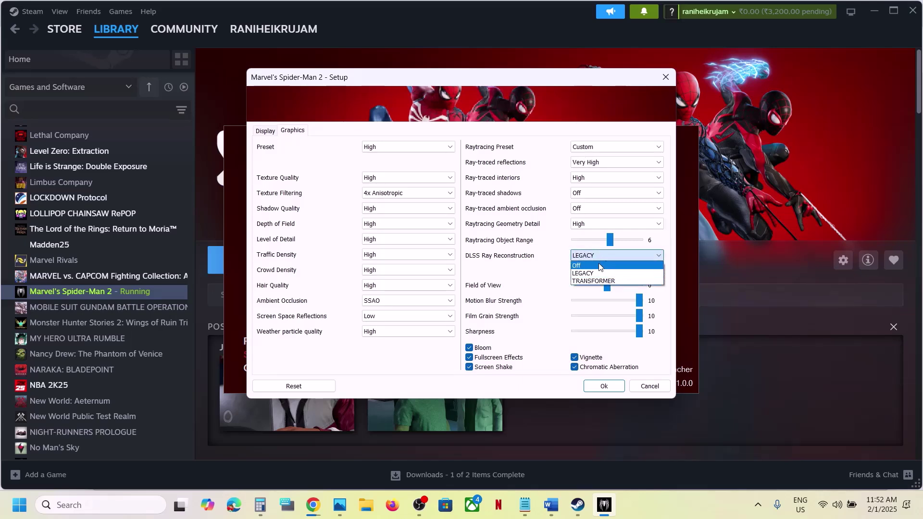
pyautogui.click(600, 264)
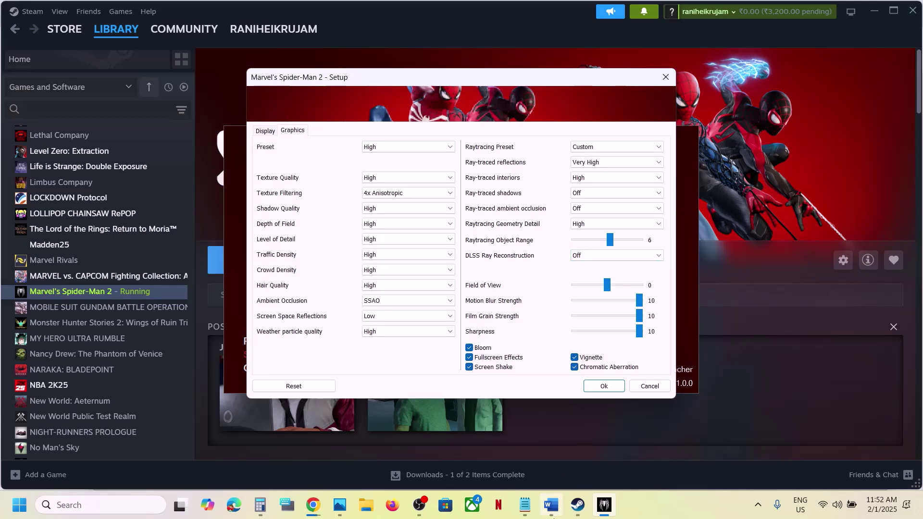
# Return to the Word document and highlight the step 6 instruction to disable frame generation
pyautogui.click(556, 515)
pyautogui.scroll(-3, 382, 372)
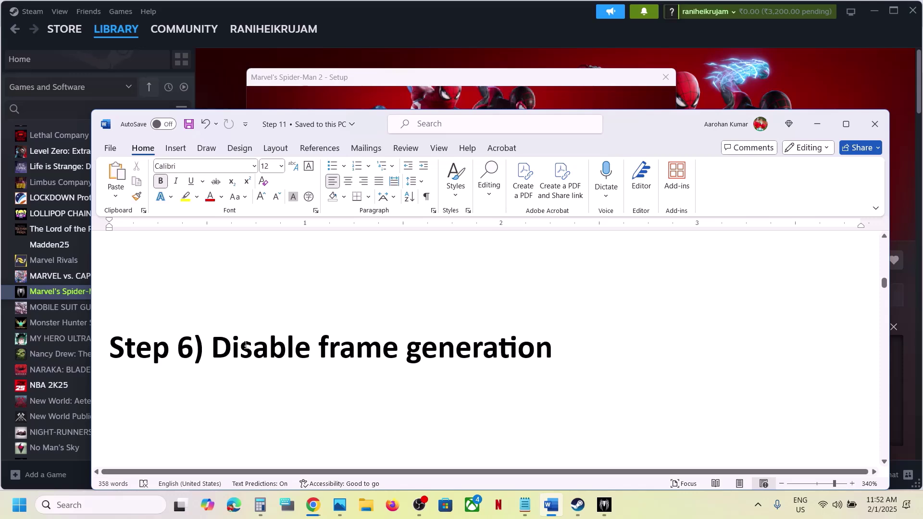
pyautogui.tripleClick(382, 348)
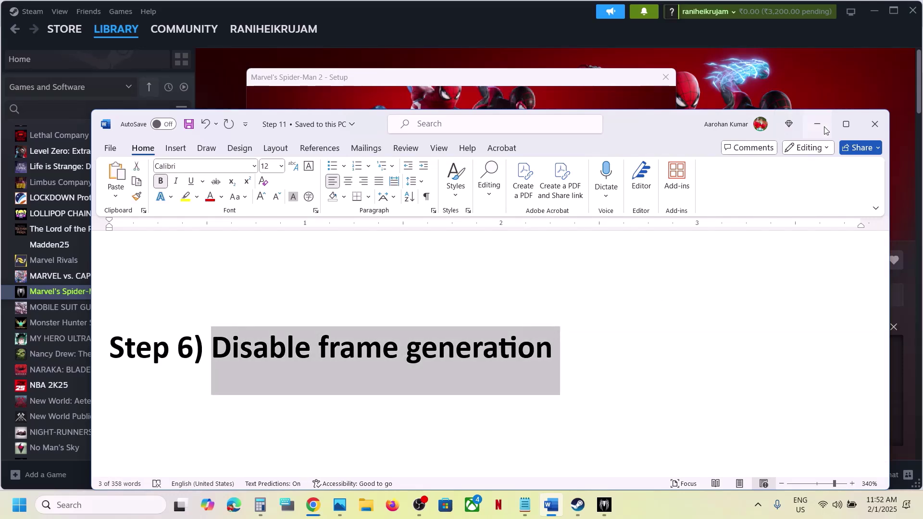
# Go back to the game's setup window and set Frame Generation to Off in the display settings
pyautogui.click(816, 124)
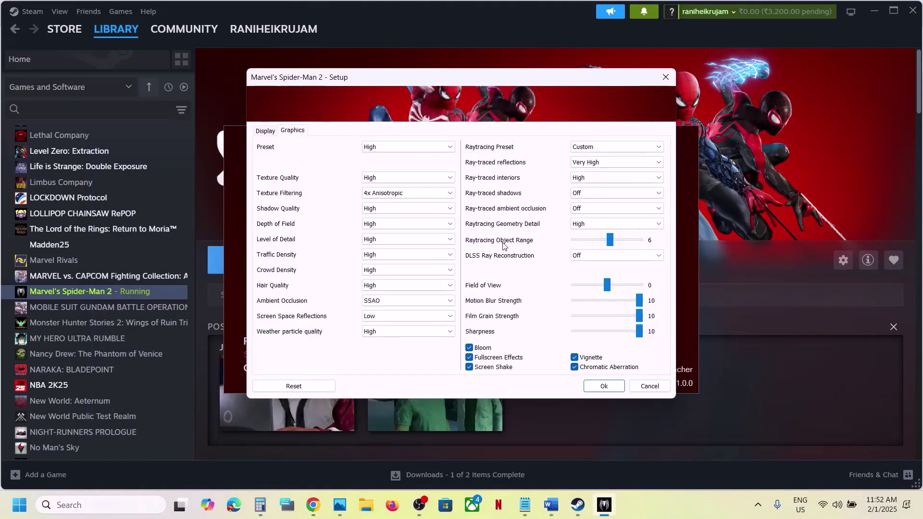
pyautogui.click(264, 132)
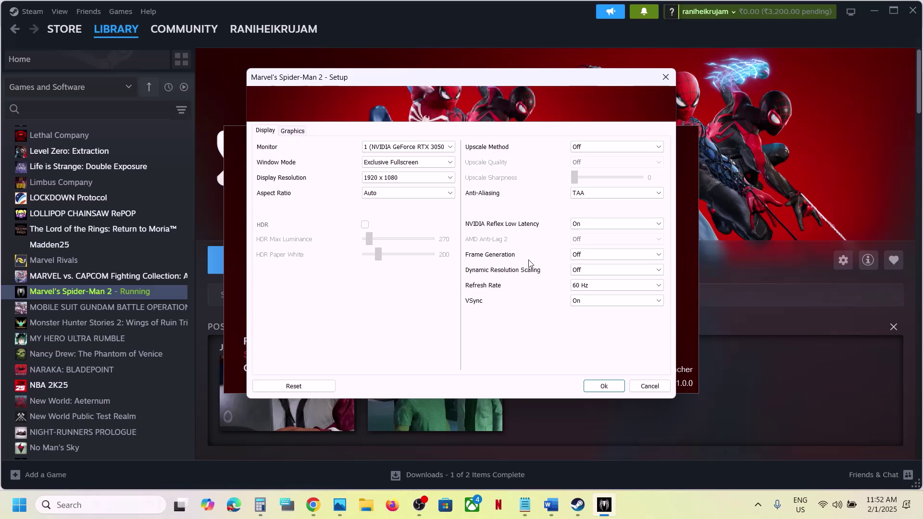
pyautogui.click(588, 255)
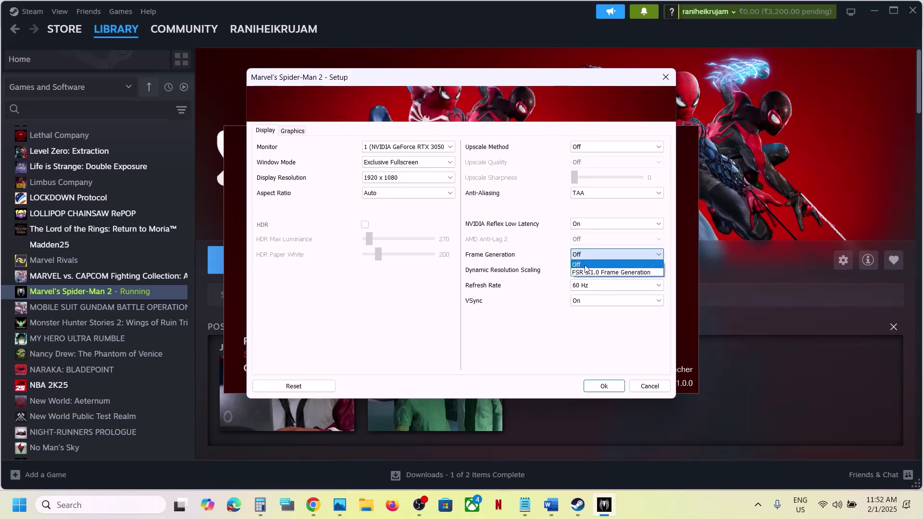
pyautogui.click(586, 266)
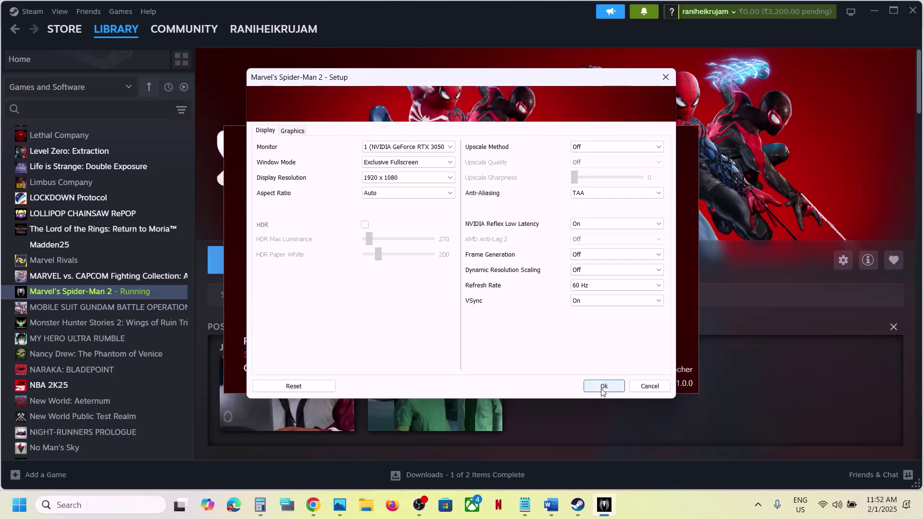
# Bring up the Word document and highlight the step 7 instruction to turn off ray tracing
pyautogui.click(551, 504)
pyautogui.scroll(-3, 432, 379)
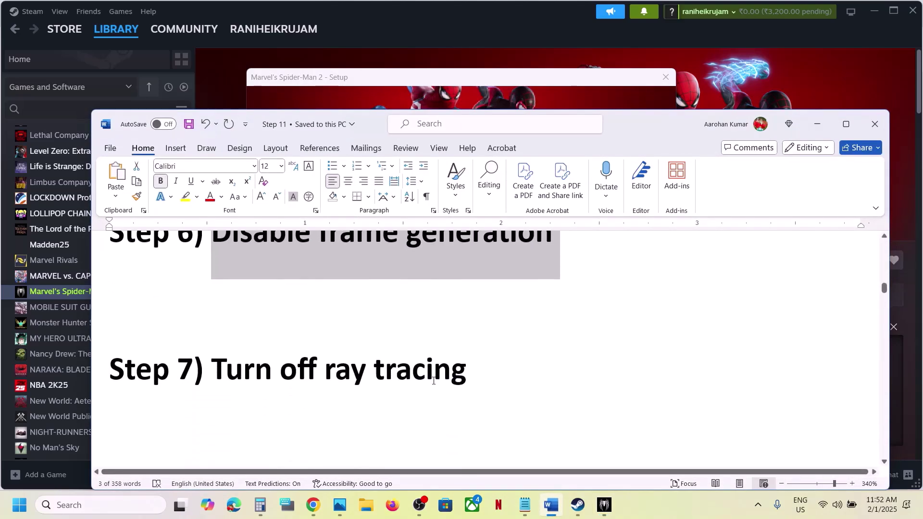
pyautogui.moveTo(307, 364)
pyautogui.mouseDown()
pyautogui.moveTo(491, 361)
pyautogui.moveTo(233, 362)
pyautogui.moveTo(242, 360)
pyautogui.mouseUp()
pyautogui.click(491, 362)
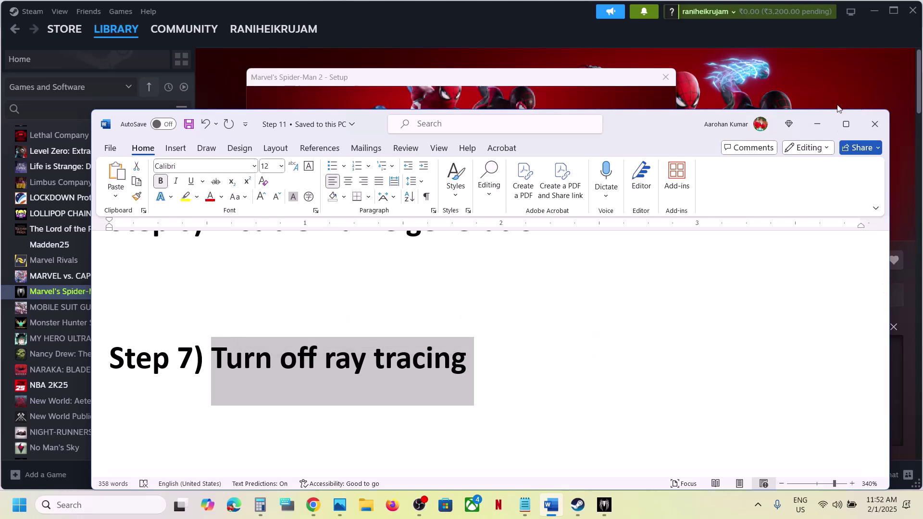
# Return to the game's setup window and set the Raytracing Preset to Off in the graphics settings
pyautogui.click(817, 124)
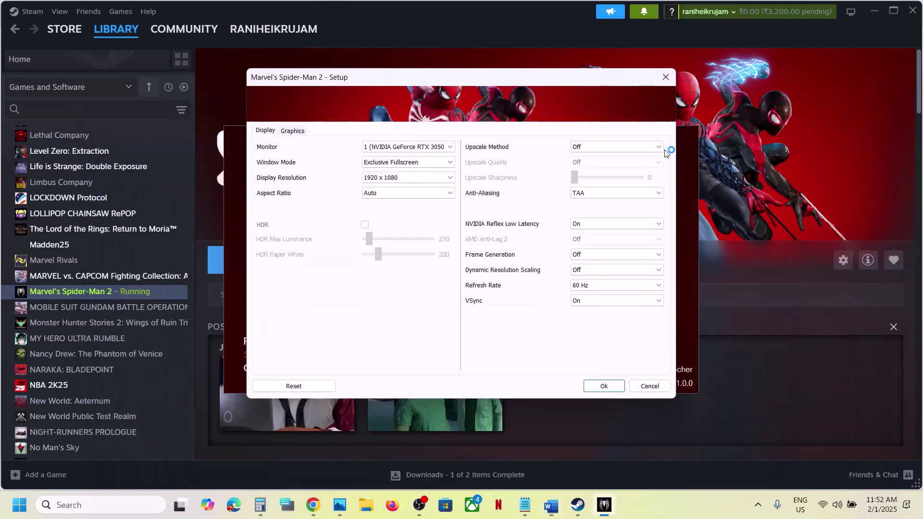
pyautogui.click(288, 132)
pyautogui.click(625, 148)
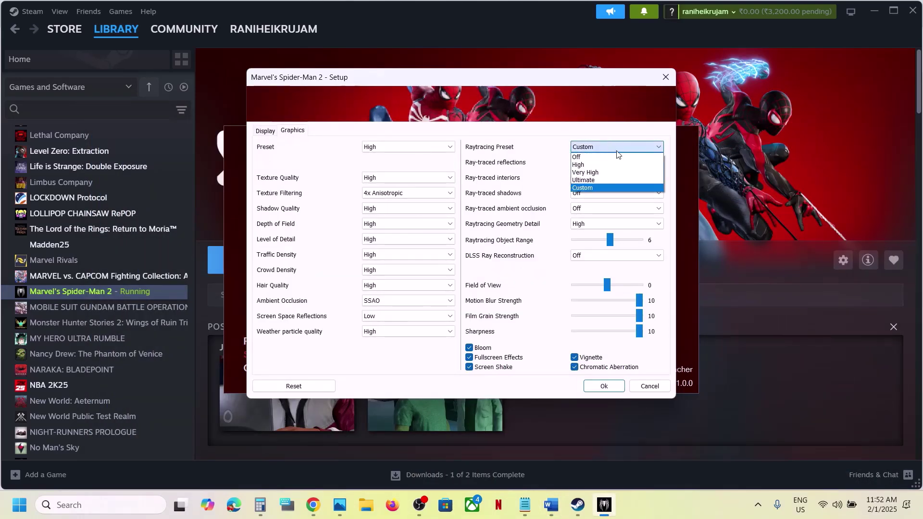
pyautogui.click(584, 158)
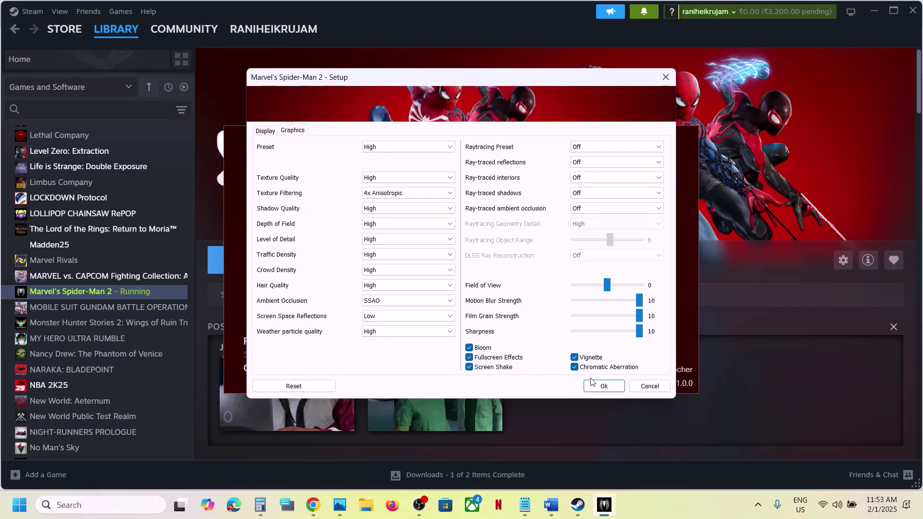
# Switch to the Word document and highlight "Set raytracing to high" in the step 8 instruction
pyautogui.click(557, 510)
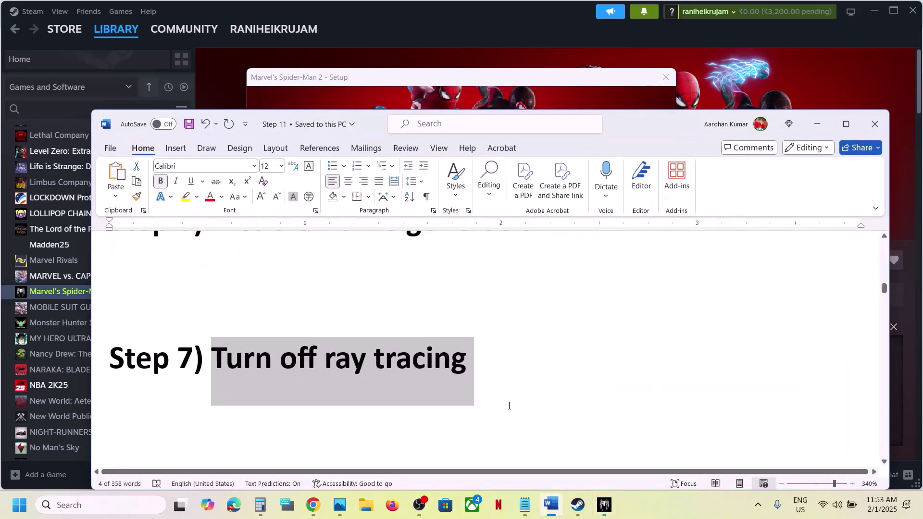
pyautogui.scroll(-5, 508, 405)
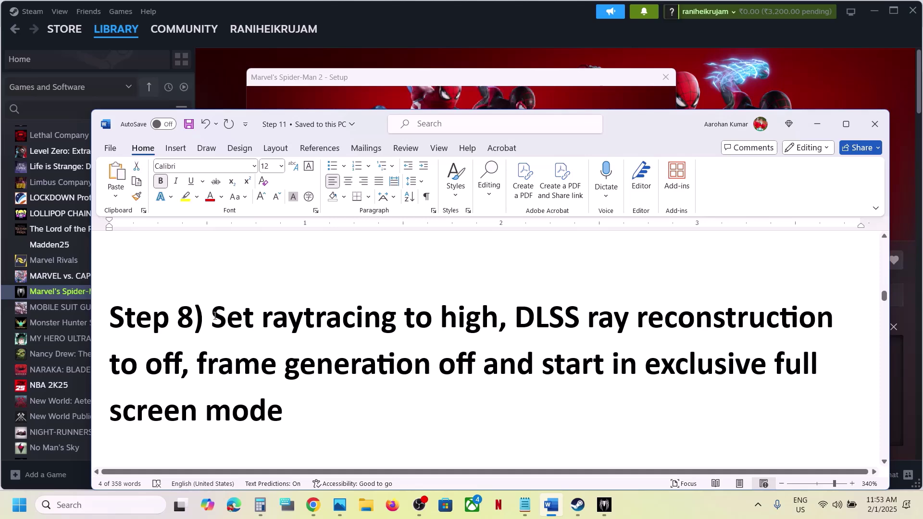
pyautogui.moveTo(215, 315); pyautogui.dragTo(498, 319)
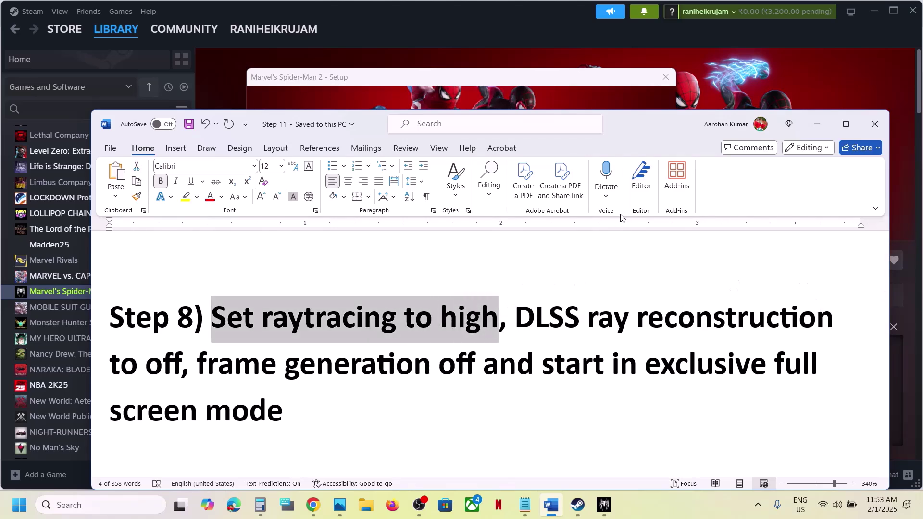
# Set the Raytracing Preset to High in the game's setup window
pyautogui.click(817, 124)
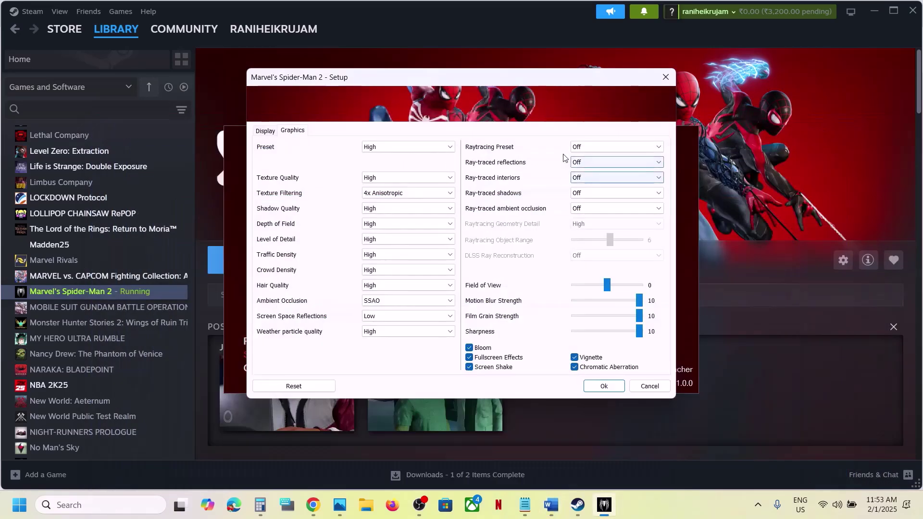
pyautogui.click(593, 146)
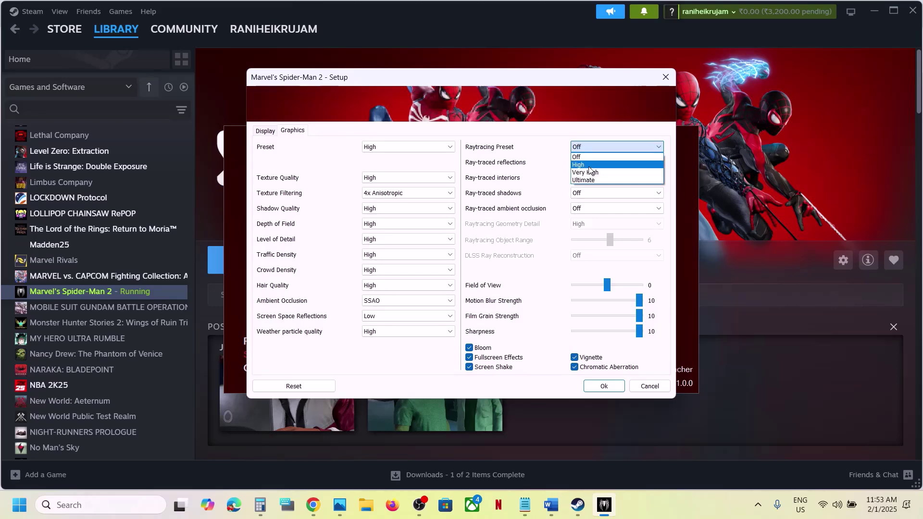
pyautogui.click(590, 167)
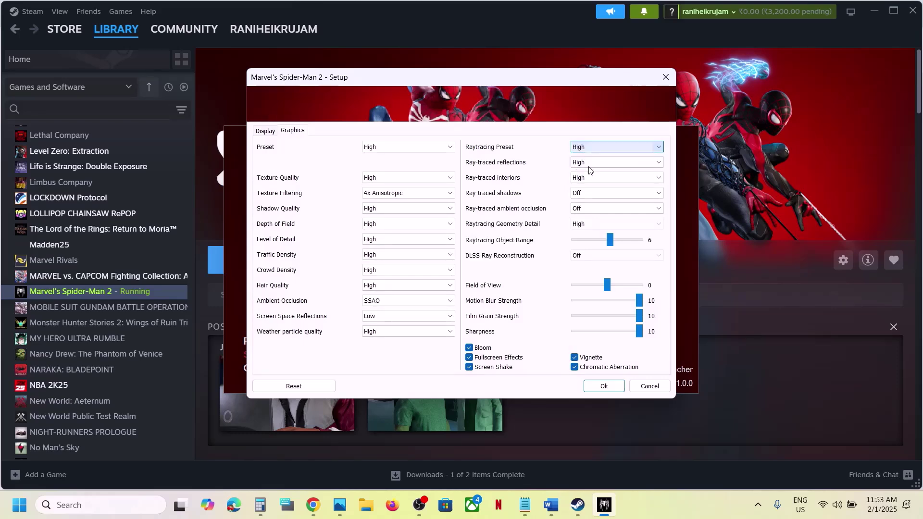
# Return to the Word document and highlight "DLSS ray reconstruction to off" in the step 8 instruction
pyautogui.click(553, 505)
pyautogui.moveTo(545, 317); pyautogui.dragTo(194, 366)
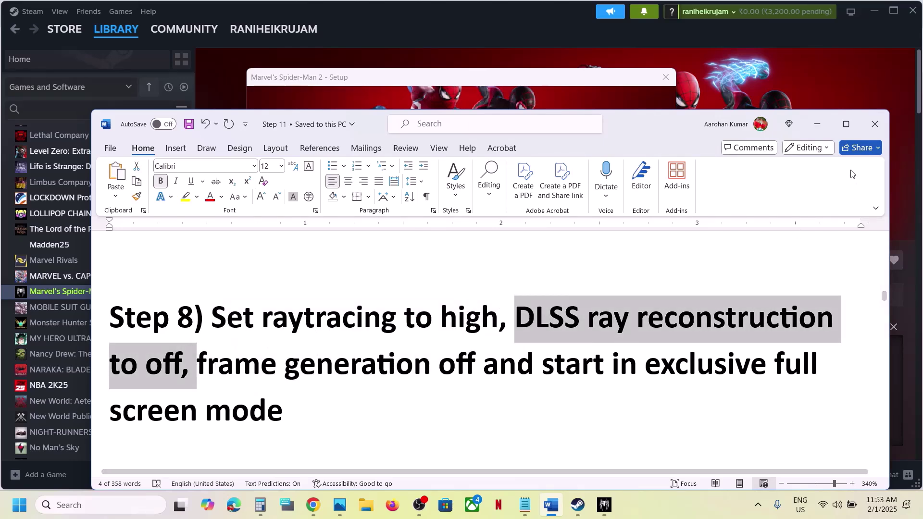
# Check DLSS Ray Reconstruction in the game's setup window, and highlight "frame generation" in step 8 of the Word document
pyautogui.click(818, 124)
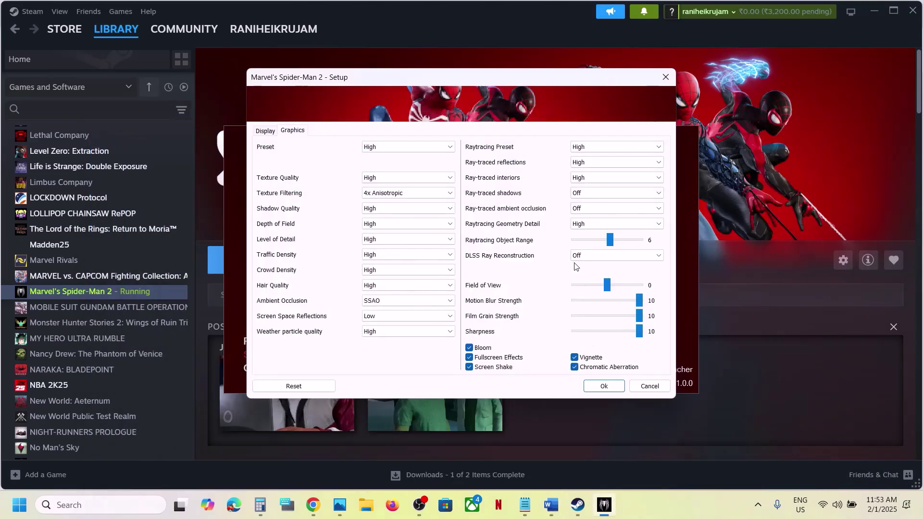
pyautogui.click(552, 505)
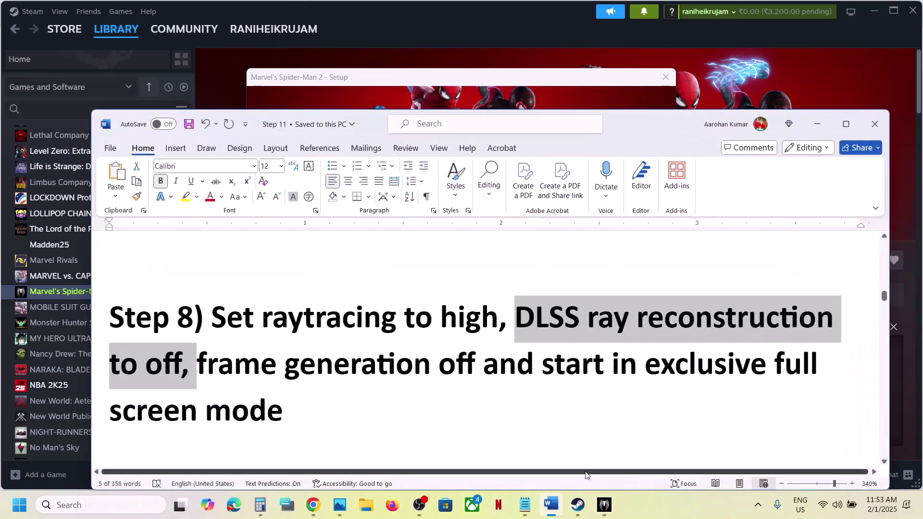
pyautogui.moveTo(247, 370); pyautogui.dragTo(429, 370)
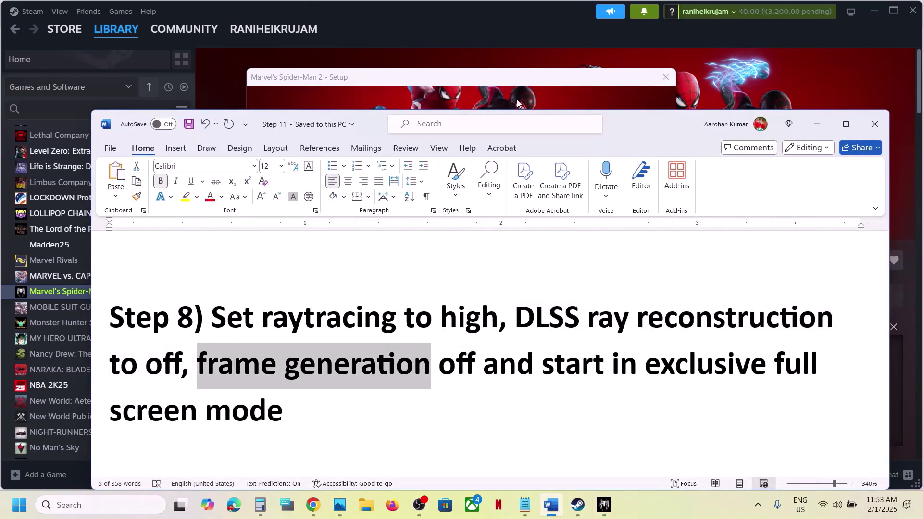
# In the game's display settings, choose Off for Frame Generation and Exclusive Fullscreen for Window Mode, and accept the setup
pyautogui.click(817, 124)
pyautogui.click(275, 135)
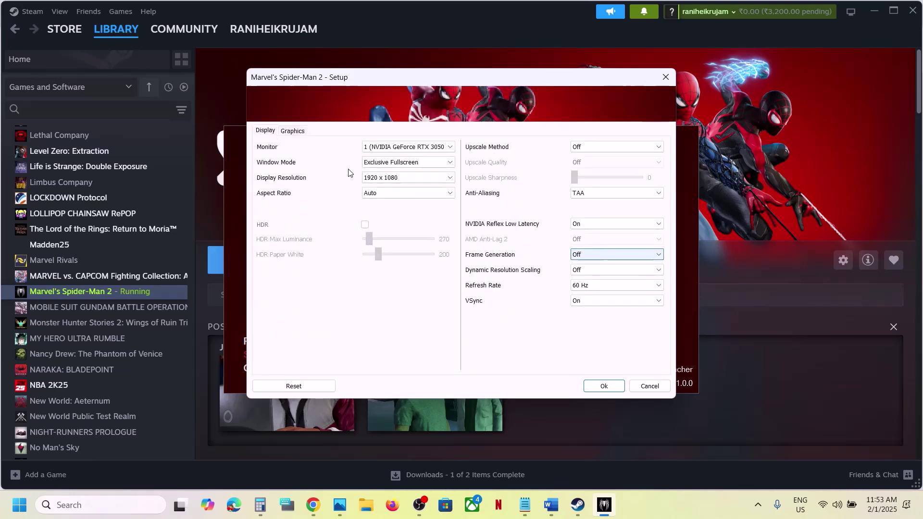
pyautogui.click(290, 132)
pyautogui.click(267, 131)
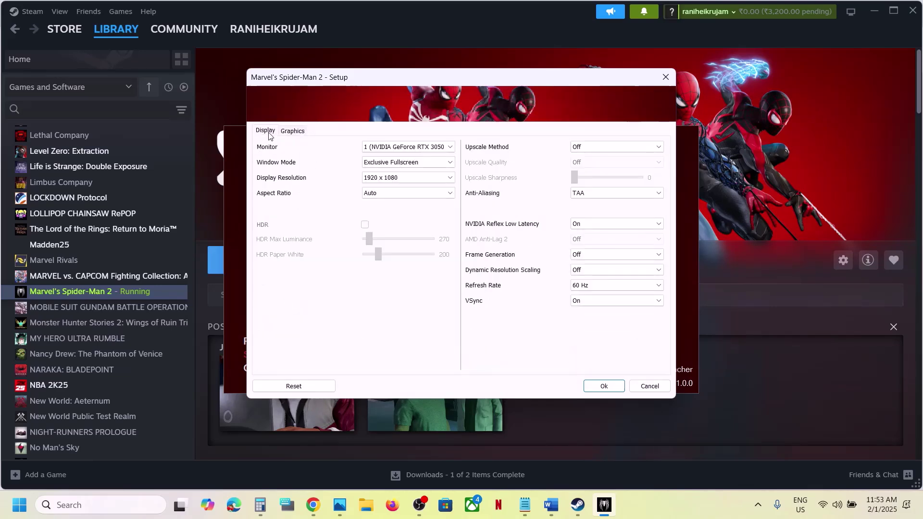
pyautogui.click(421, 165)
pyautogui.click(419, 187)
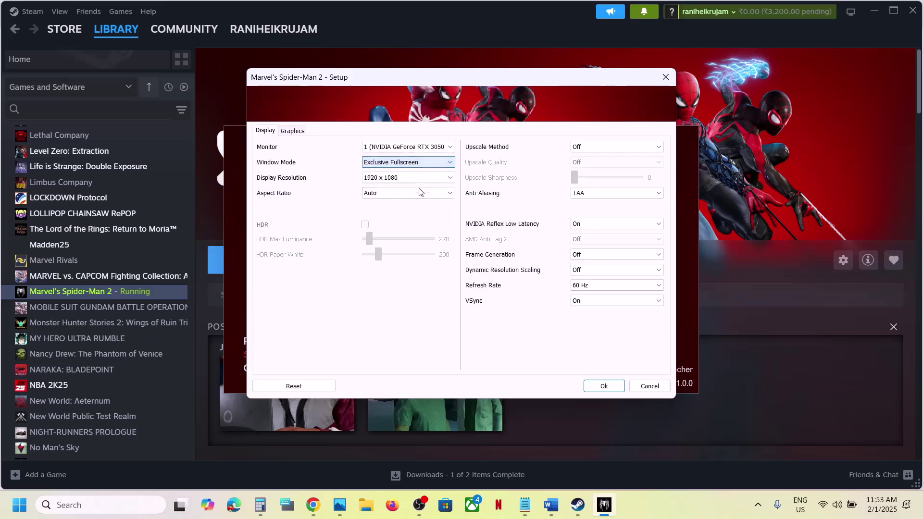
pyautogui.click(602, 385)
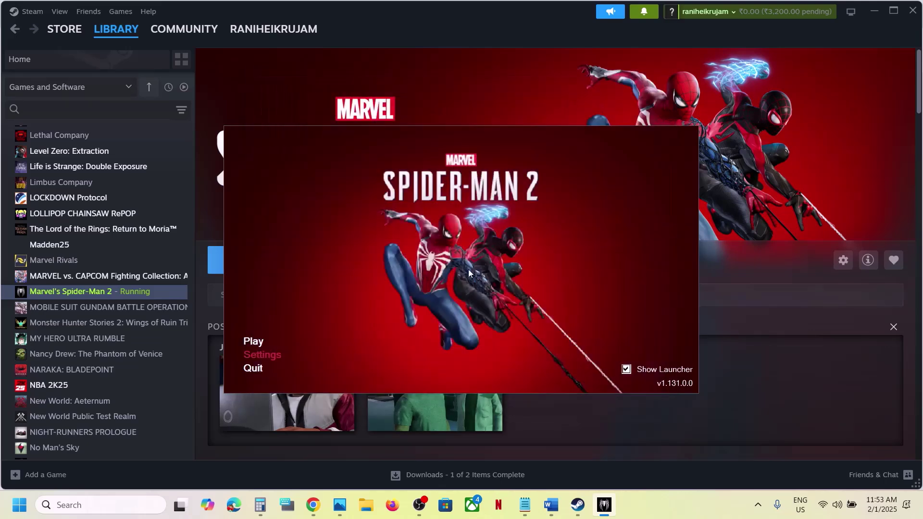
# Highlight "Disable HDR in the launcher" in step 9 of the Word document, and reopen the launcher's display settings to check HDR
pyautogui.click(551, 504)
pyautogui.scroll(-3, 341, 294)
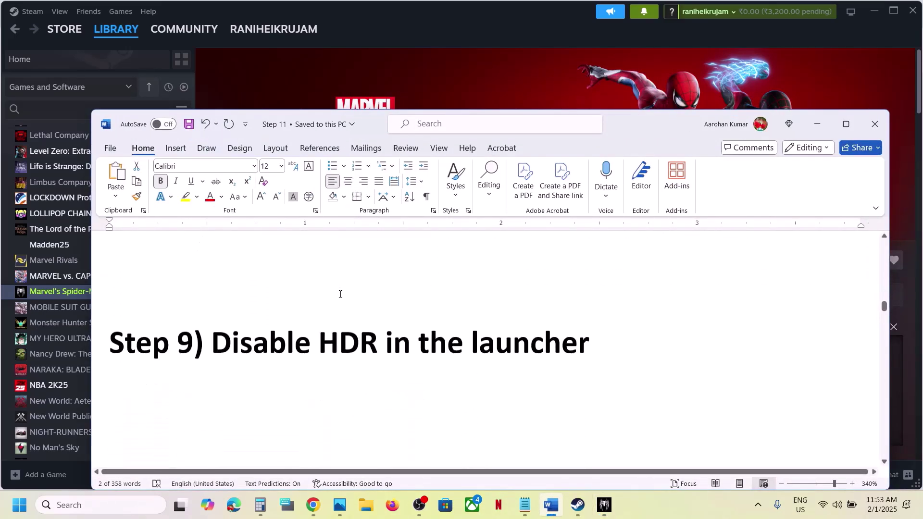
pyautogui.moveTo(212, 300); pyautogui.dragTo(589, 301)
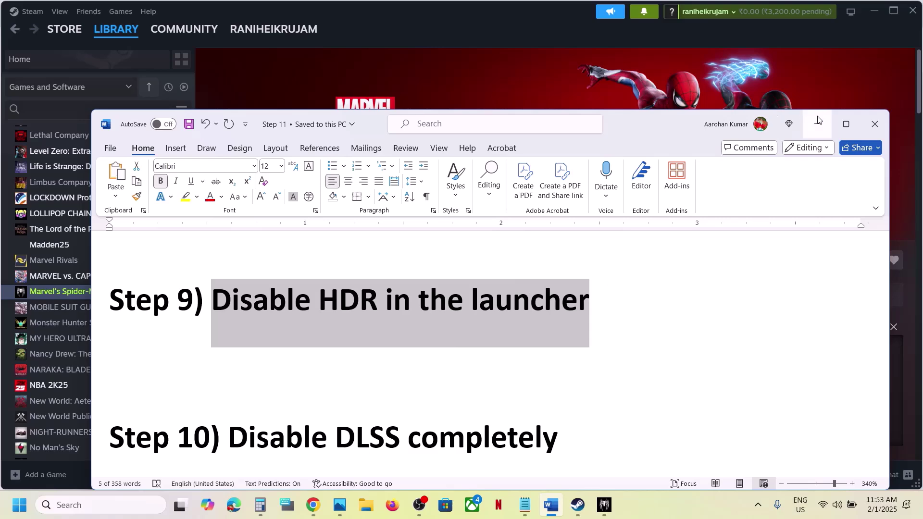
pyautogui.hotkey('alt', 'Tab')
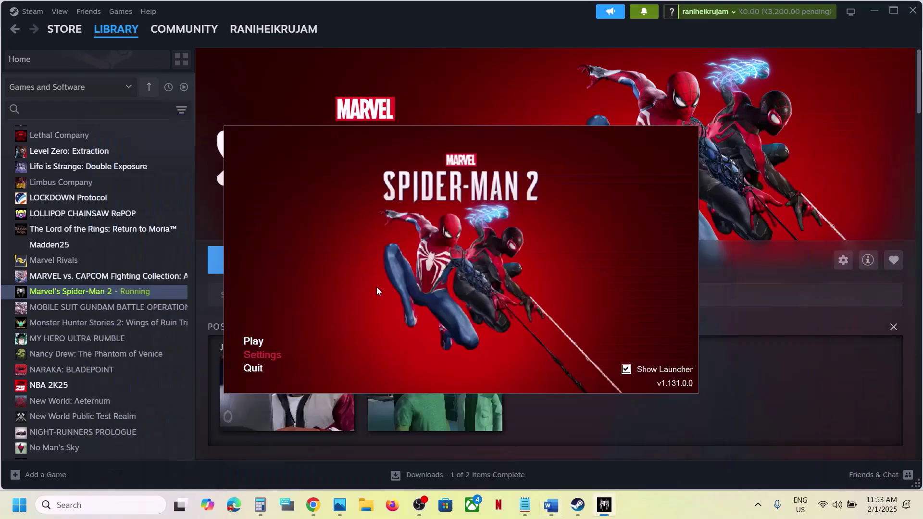
pyautogui.click(263, 356)
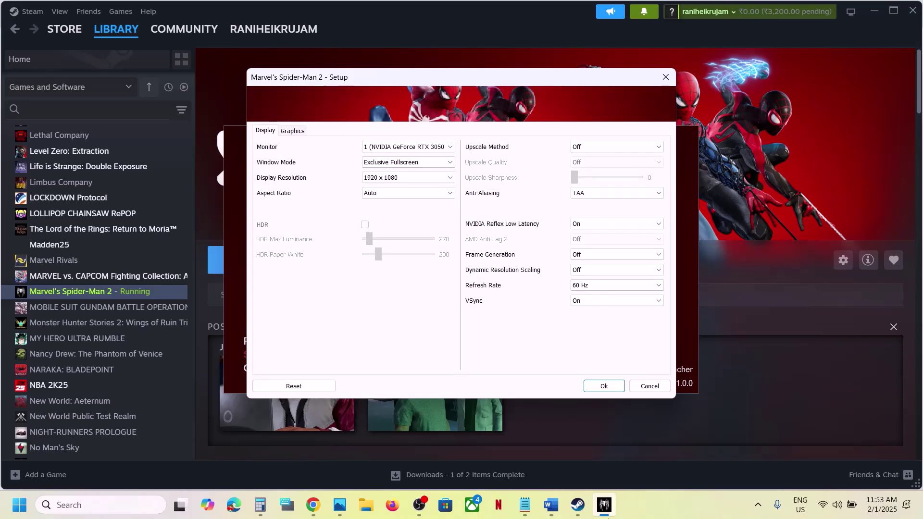
# Return to the Word document and highlight "Disable DLSS completely" in the step 10 instruction
pyautogui.click(578, 504)
pyautogui.click(551, 504)
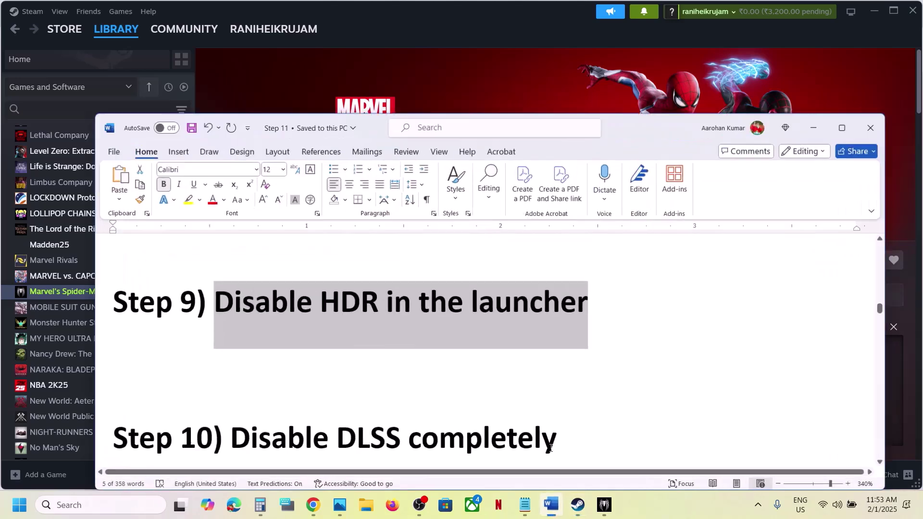
pyautogui.scroll(-2, 439, 361)
pyautogui.tripleClick(515, 336)
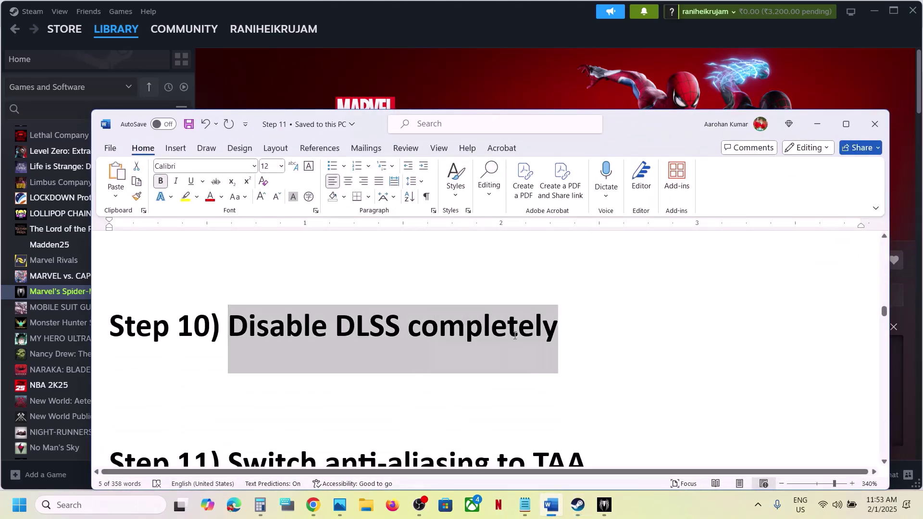
pyautogui.scroll(-1, 508, 375)
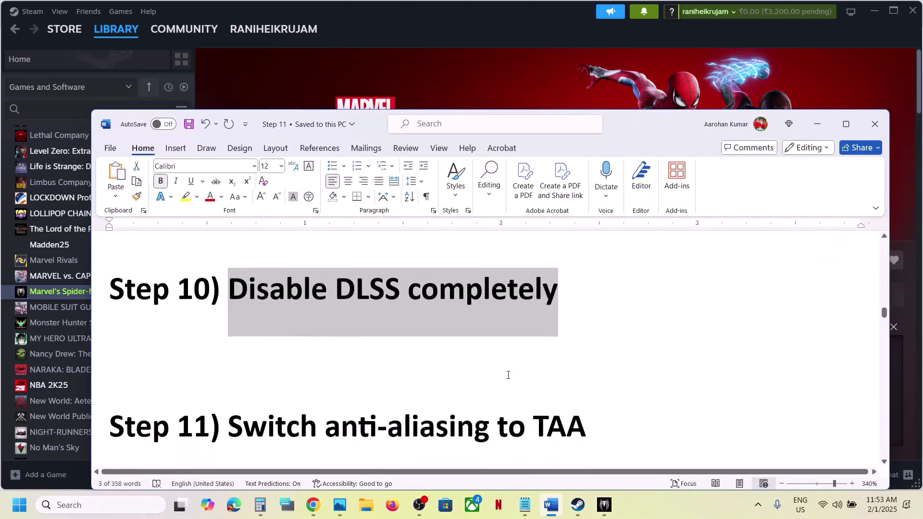
# Switch to the game's setup window and set the Upscale Method to DLSS
pyautogui.click(604, 505)
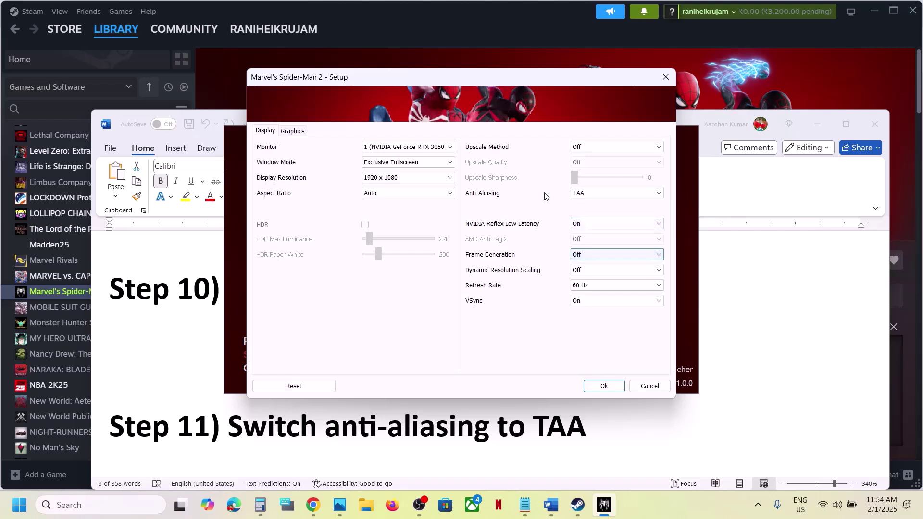
pyautogui.click(601, 148)
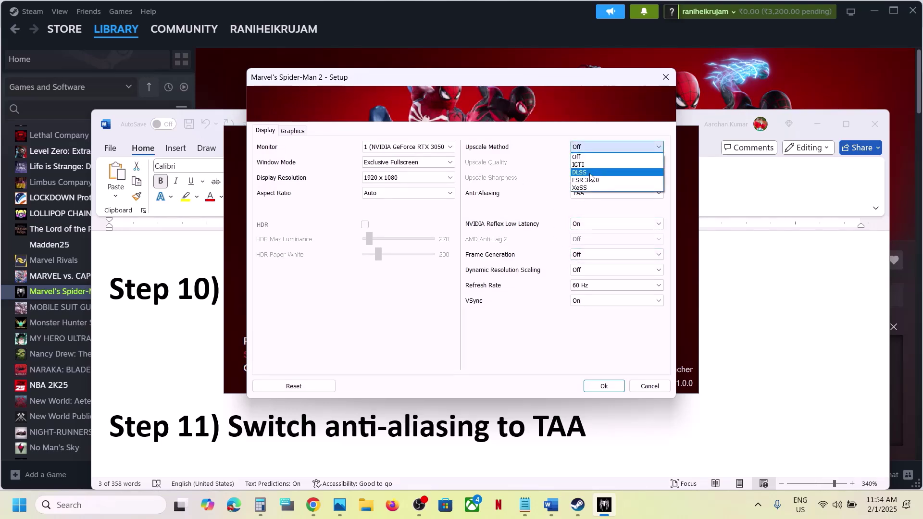
pyautogui.click(590, 174)
# Set the Upscale Method to Off and Anti-Aliasing to TAA, and accept the setup
pyautogui.click(604, 147)
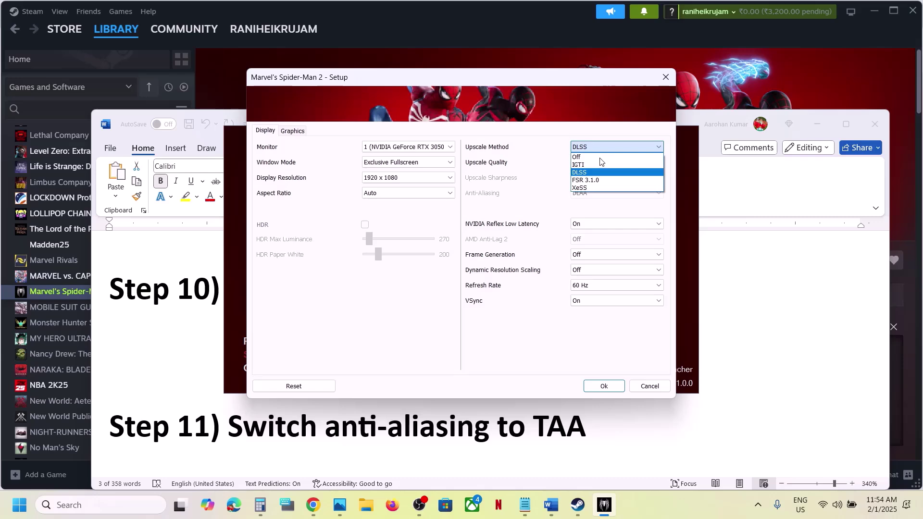
pyautogui.click(600, 158)
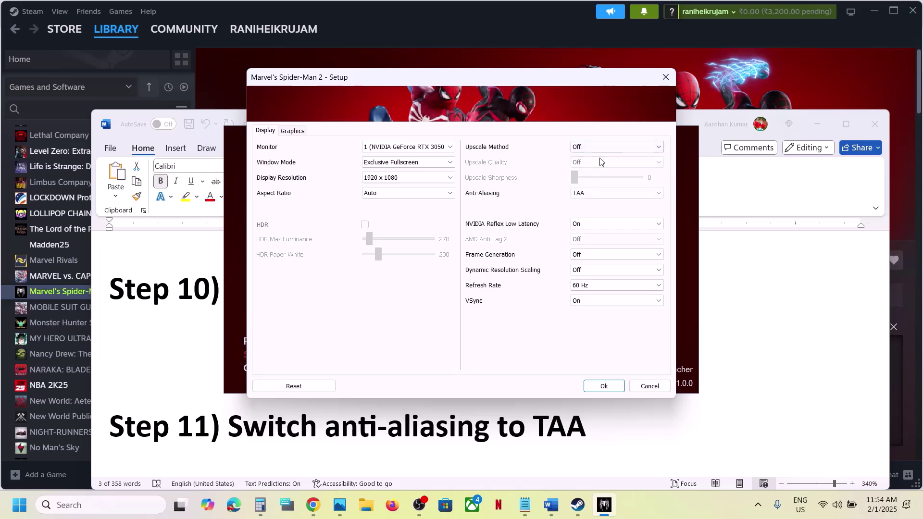
pyautogui.click(604, 194)
pyautogui.click(587, 219)
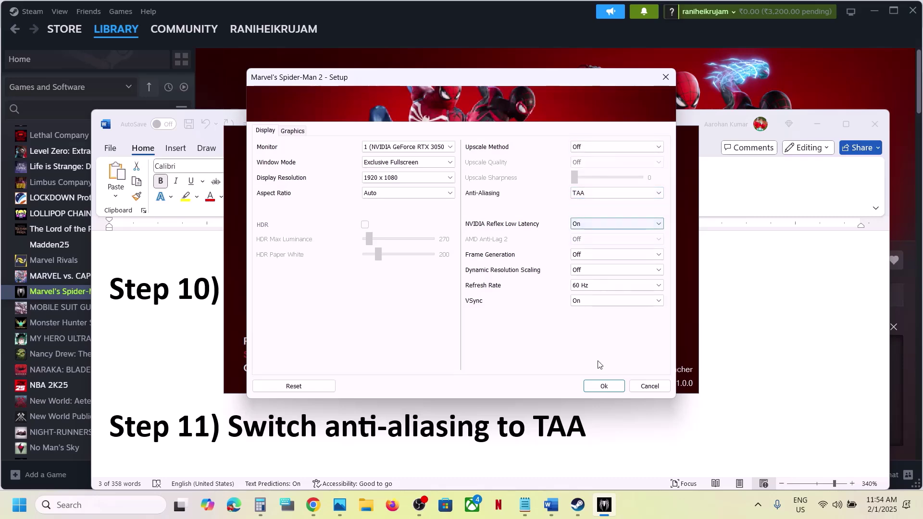
pyautogui.click(603, 386)
# Bring up step 12 in the Word document, and quit the game's launcher
pyautogui.click(523, 433)
pyautogui.scroll(-5, 523, 430)
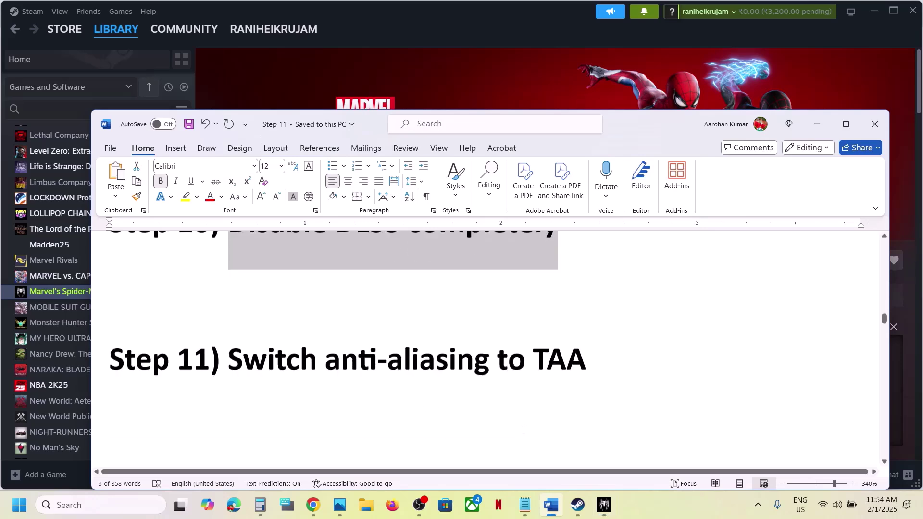
pyautogui.click(604, 504)
pyautogui.click(251, 369)
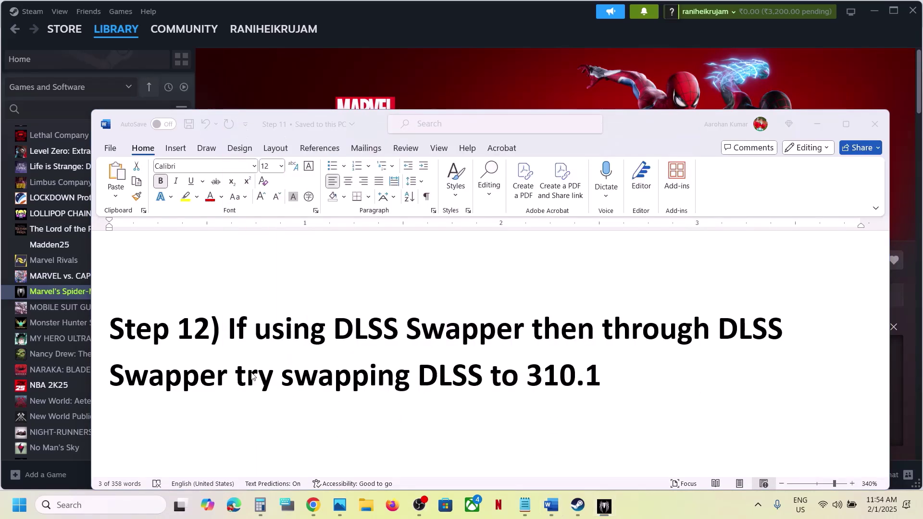
# Read through the step 12 instruction about DLSS Swapper in the Word document by highlighting its text
pyautogui.click(237, 332)
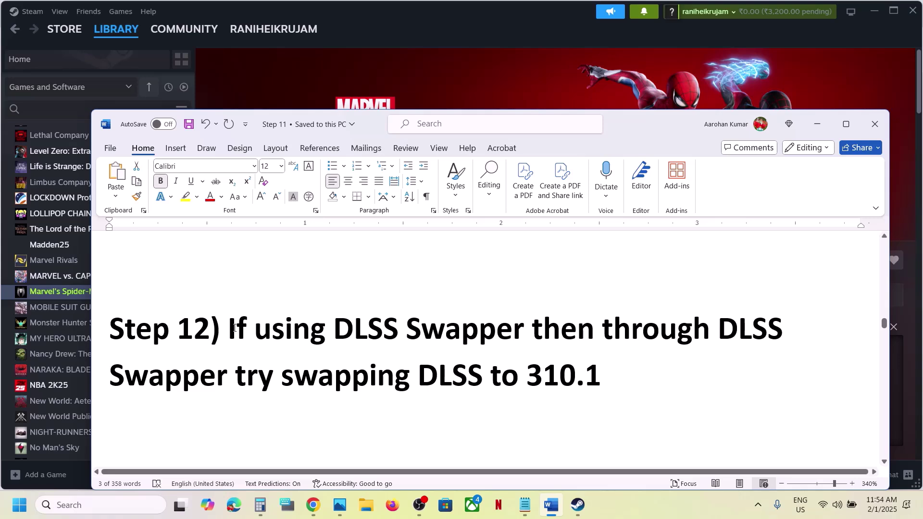
pyautogui.moveTo(234, 328); pyautogui.dragTo(647, 334)
pyautogui.moveTo(705, 334); pyautogui.dragTo(611, 374)
pyautogui.click(611, 373)
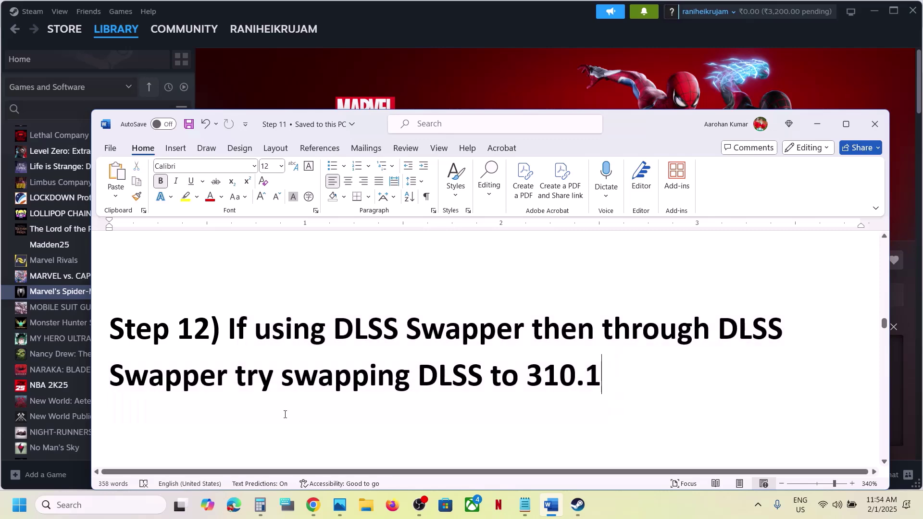
# Search Windows for "dlss", launch DLSS Swapper and maximize its window
pyautogui.click(79, 504)
pyautogui.write('dlss')
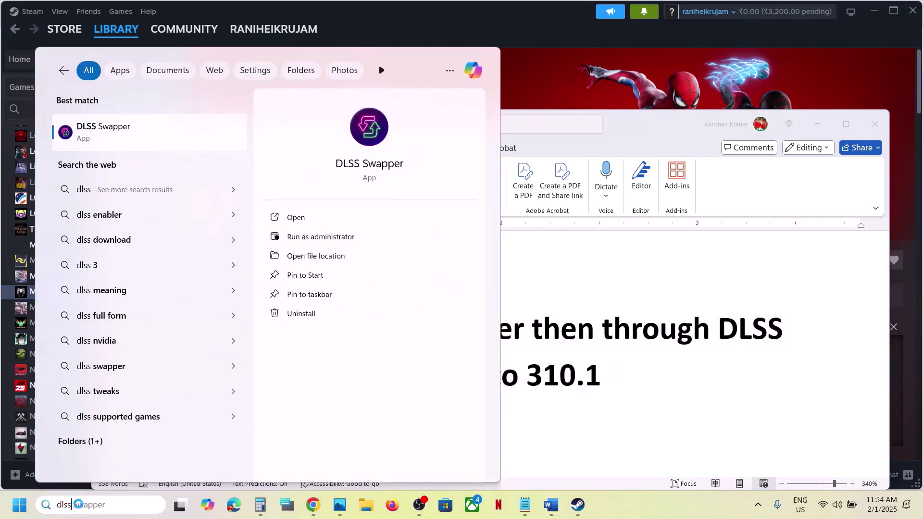
pyautogui.press('Escape')
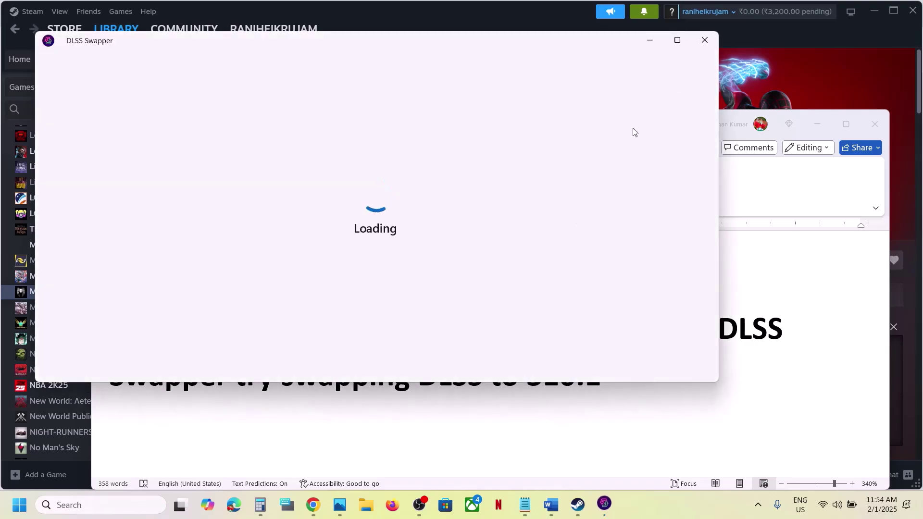
pyautogui.click(678, 41)
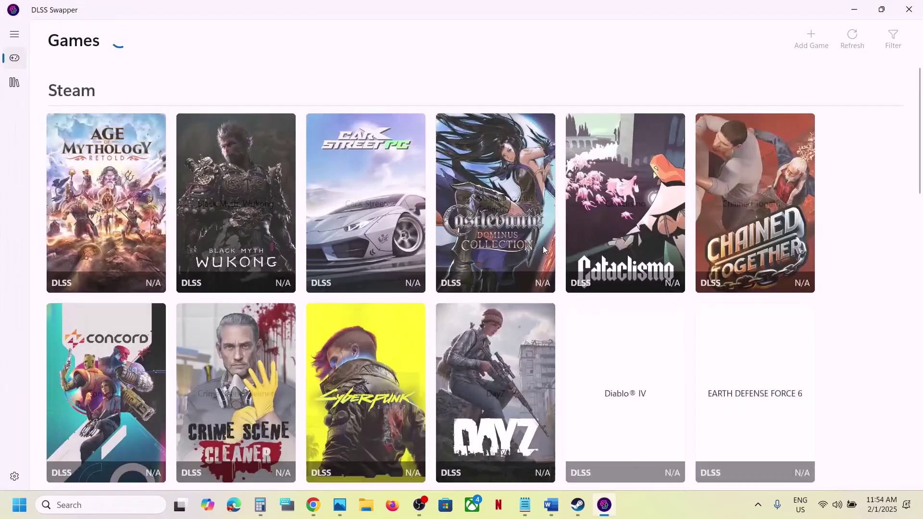
# Find Marvel's Spider-Man 2 in the games library, swap its DLSS version to v310.1 and close the game's details
pyautogui.scroll(-15, 551, 341)
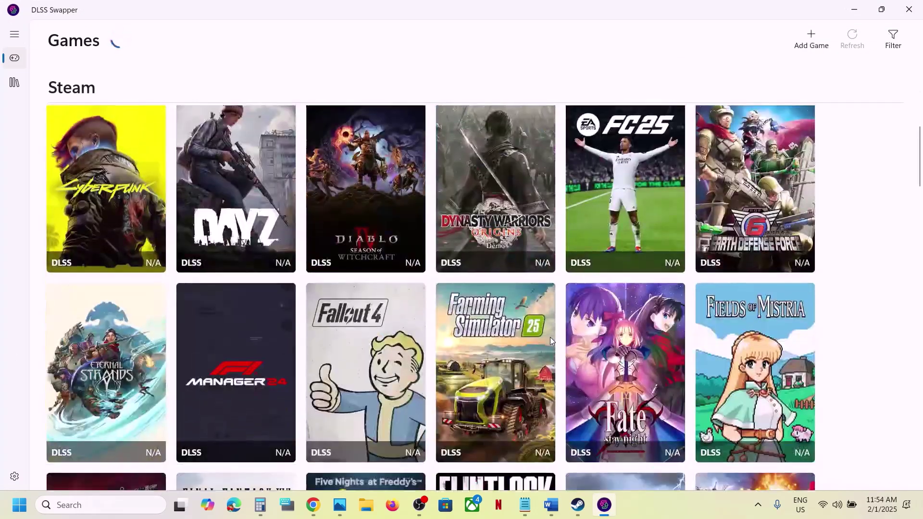
pyautogui.scroll(-2, 550, 336)
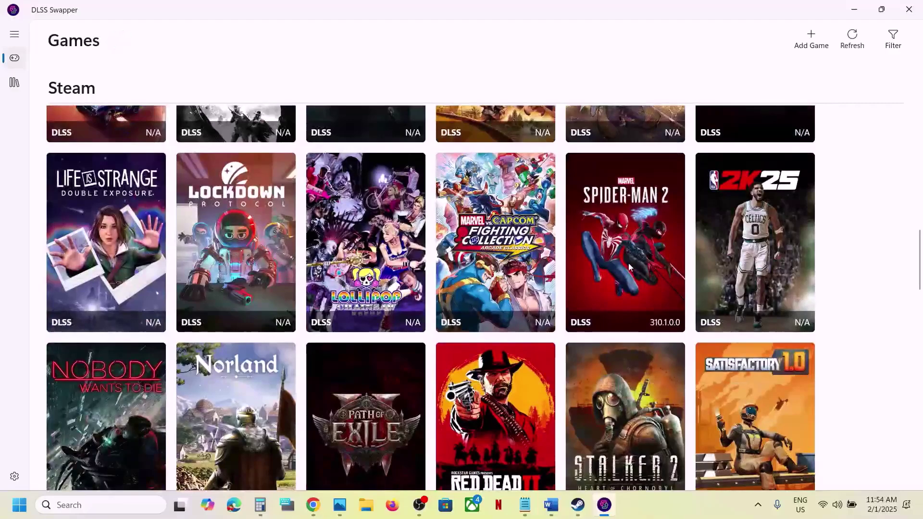
pyautogui.click(630, 262)
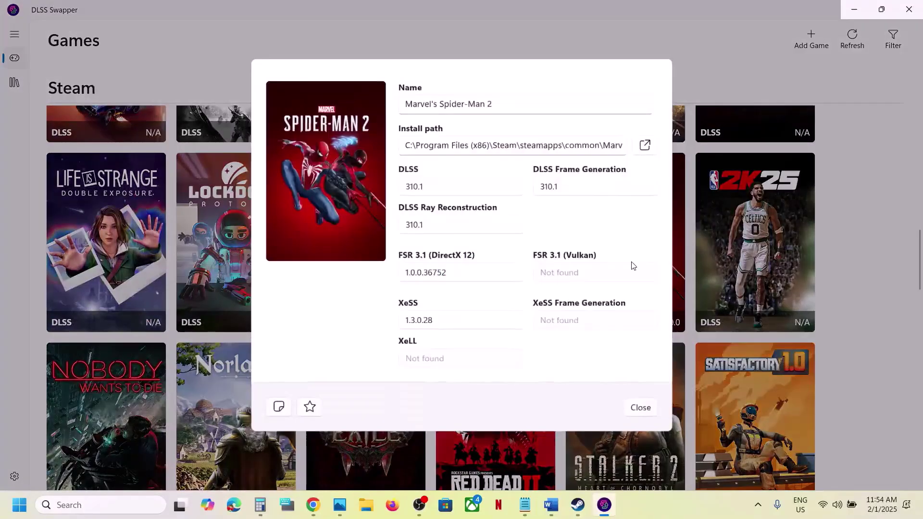
pyautogui.click(460, 190)
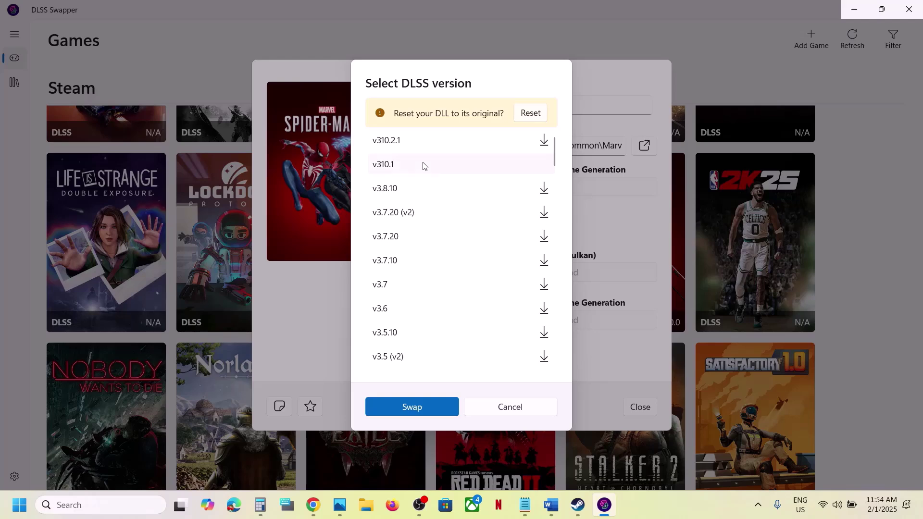
pyautogui.click(426, 405)
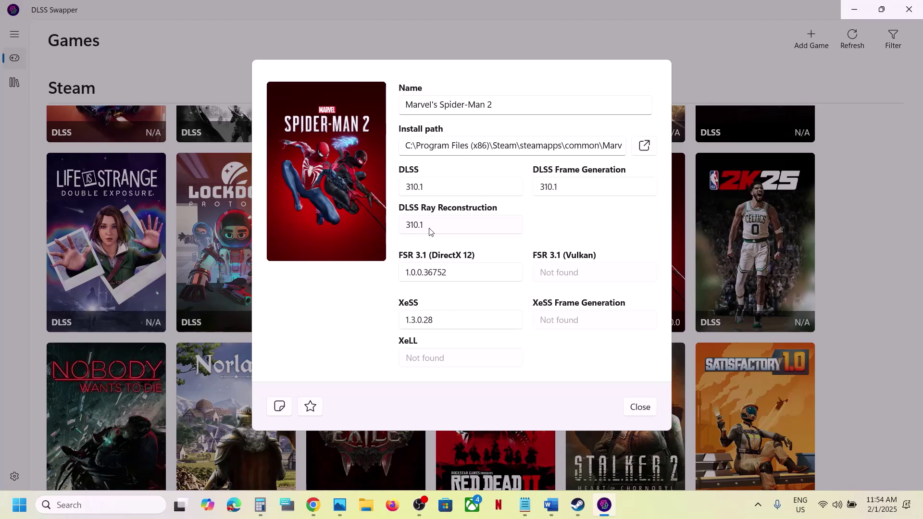
pyautogui.click(650, 408)
# Return to the Word document and highlight the step 12 instruction and "rename/delete save game files" in step 13
pyautogui.click(551, 505)
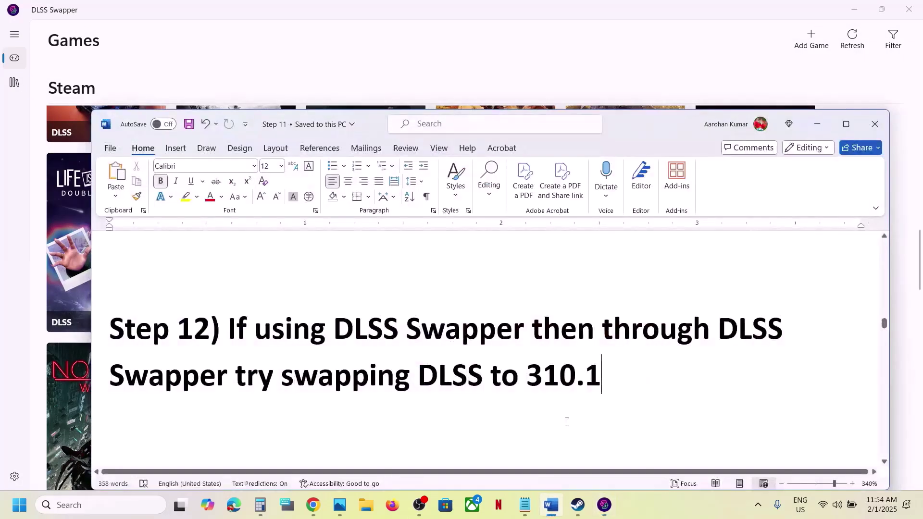
pyautogui.moveTo(231, 329); pyautogui.dragTo(619, 359)
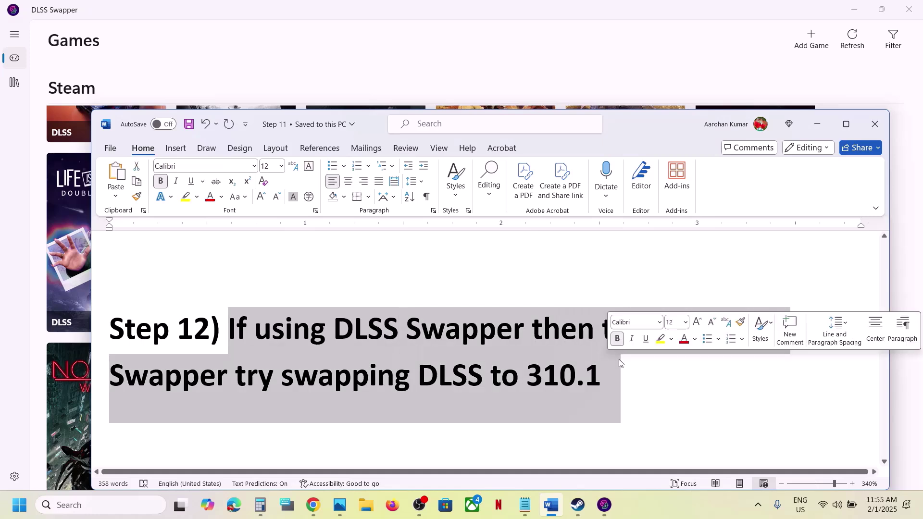
pyautogui.scroll(-3, 619, 359)
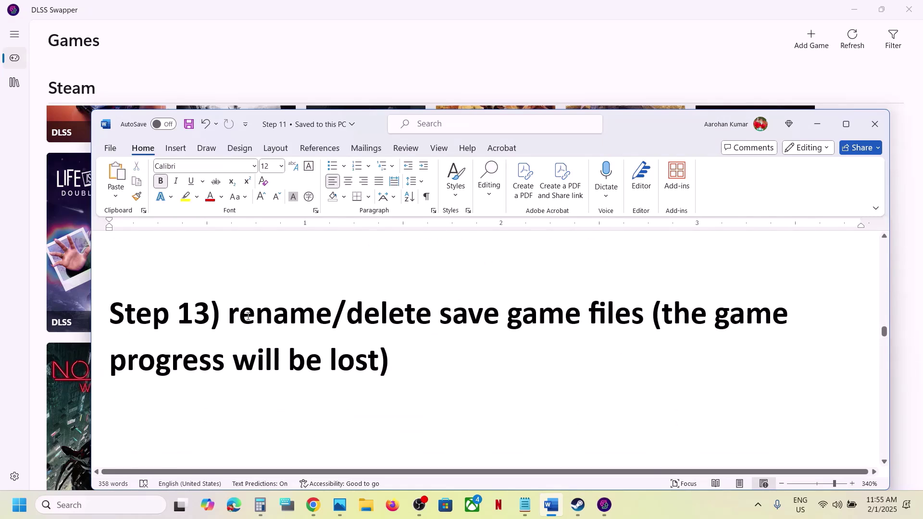
pyautogui.moveTo(236, 313); pyautogui.dragTo(656, 314)
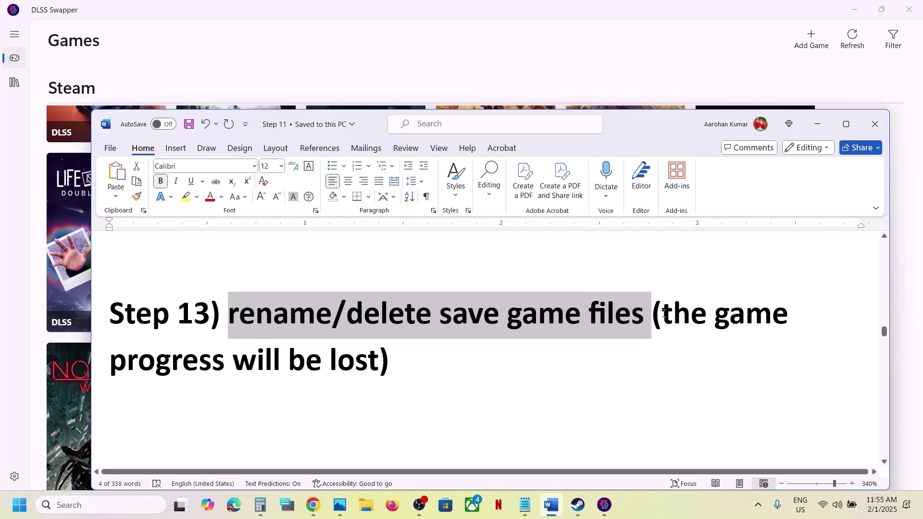
# Highlight the step 13 note about losing game progress, and open the Documents folder in File Explorer
pyautogui.moveTo(663, 313); pyautogui.dragTo(389, 367)
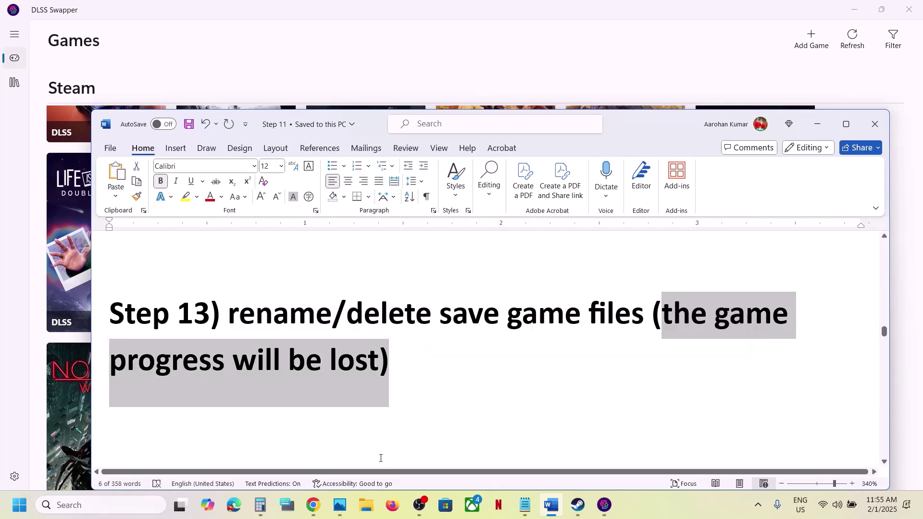
pyautogui.click(367, 505)
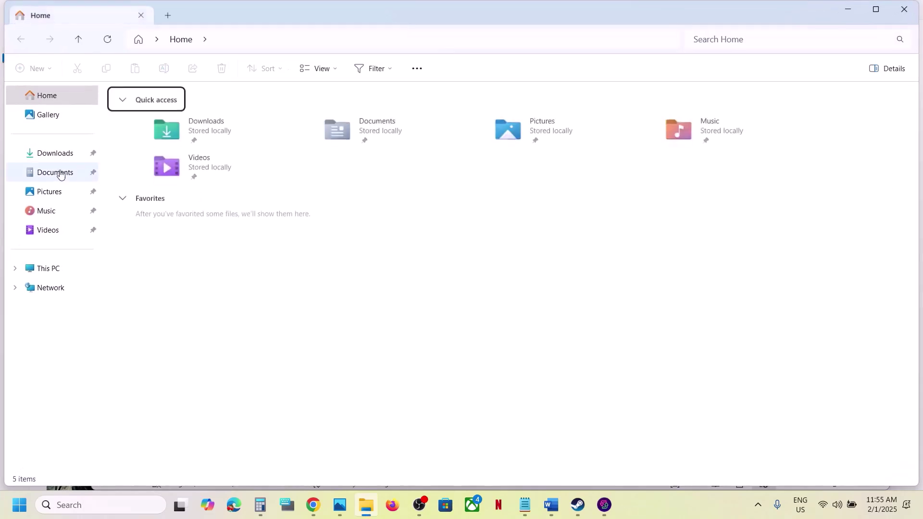
pyautogui.click(60, 174)
# Copy the Marvel's Spider-Man 2 folder in Documents as a backup of the save files
pyautogui.click(479, 145)
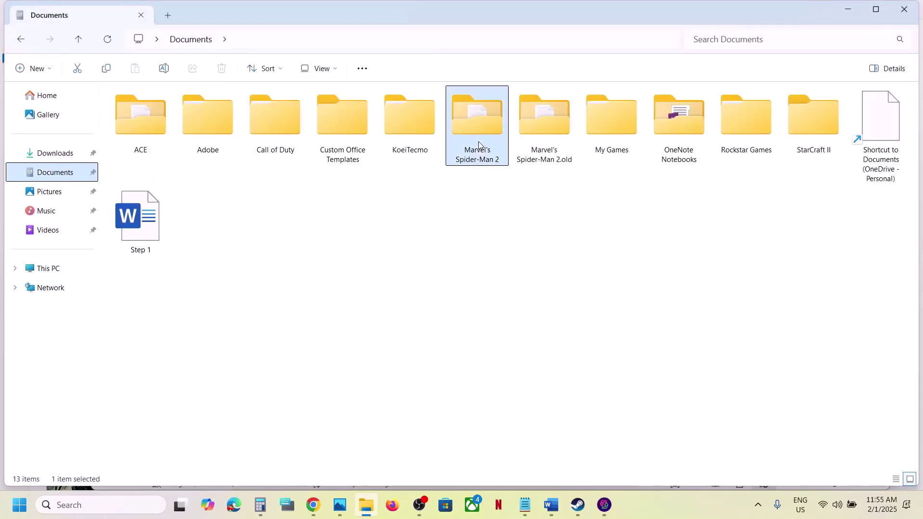
pyautogui.rightClick(479, 145)
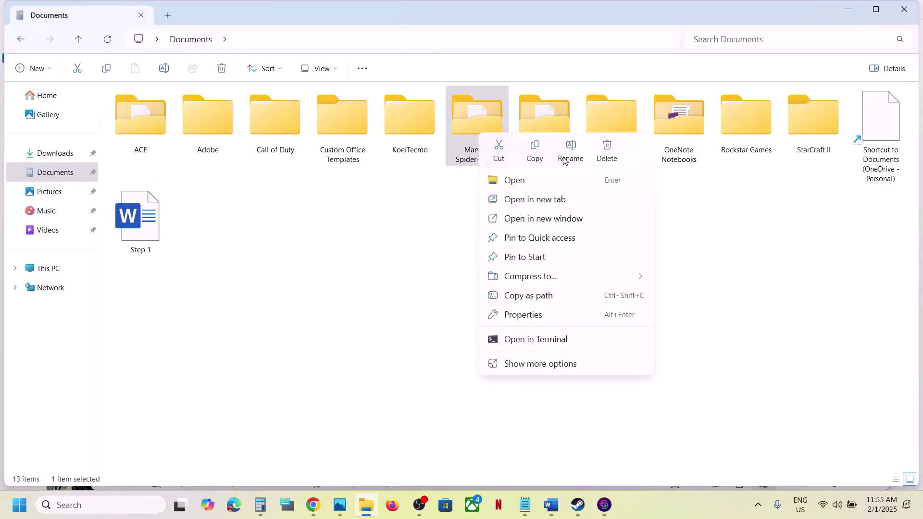
pyautogui.click(534, 153)
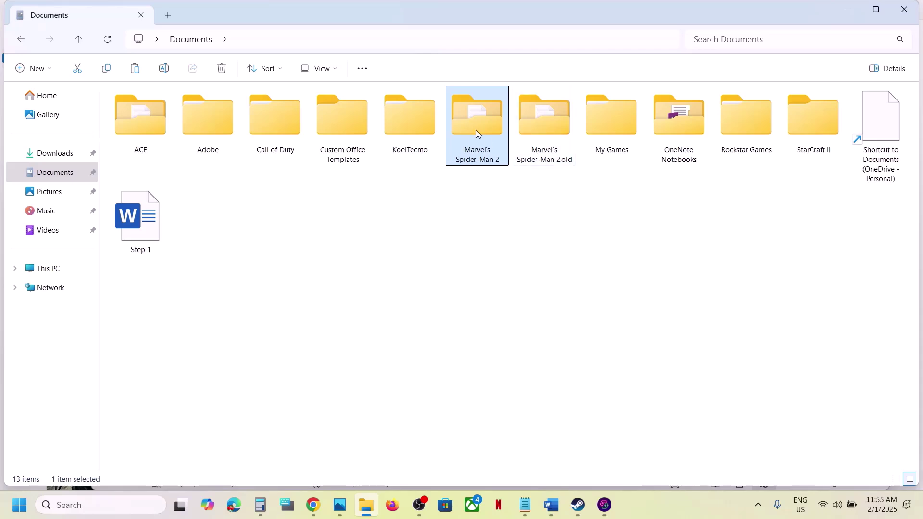
pyautogui.rightClick(477, 133)
pyautogui.click(540, 144)
# Try to rename the Marvel's Spider-Man 2 folder to "Marvel's Spider-Man 2.old", accepting two folder merges and cancelling at the Screenshots folder
pyautogui.rightClick(475, 131)
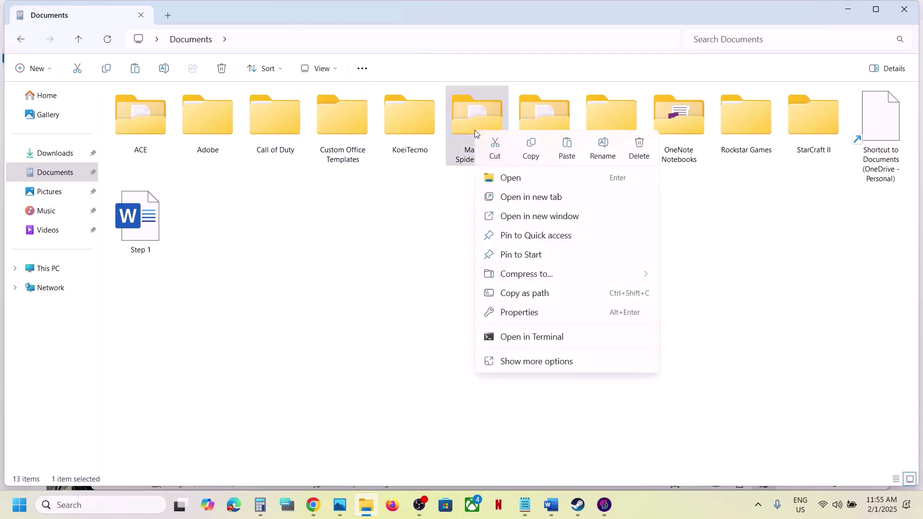
pyautogui.click(601, 147)
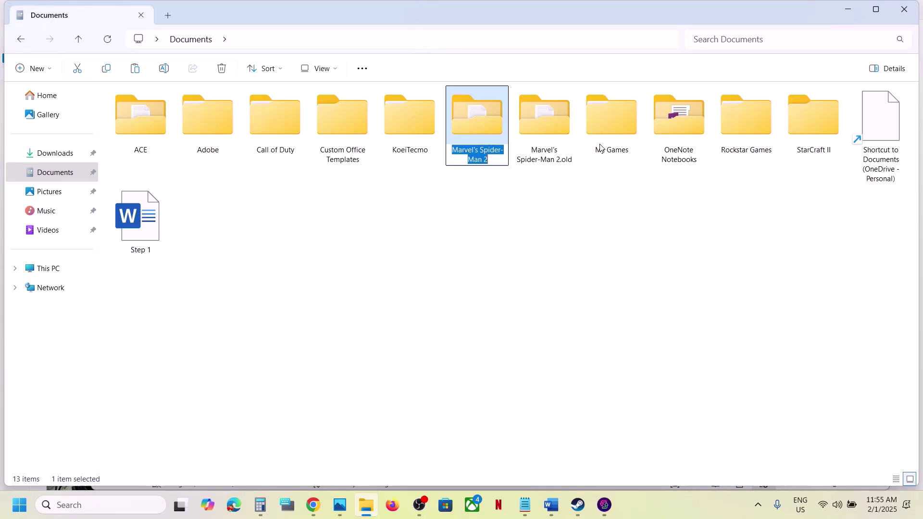
pyautogui.click(491, 160)
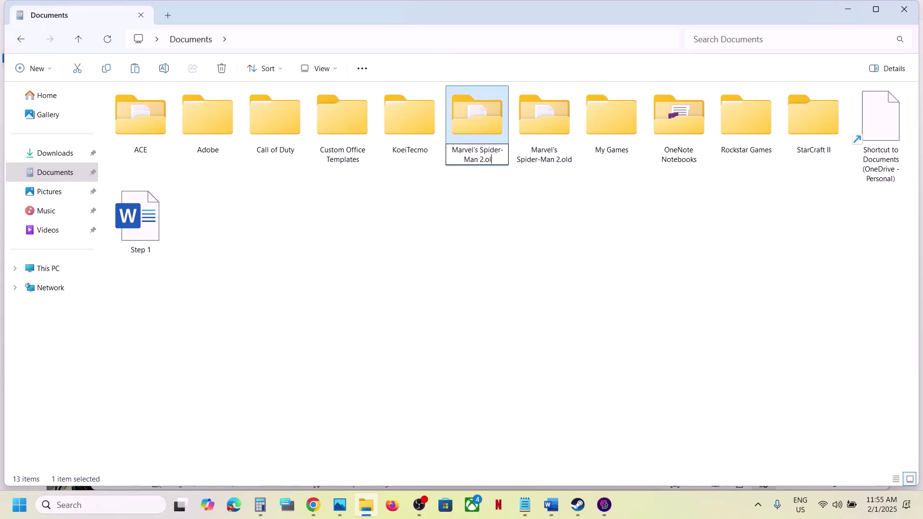
pyautogui.press('Return')
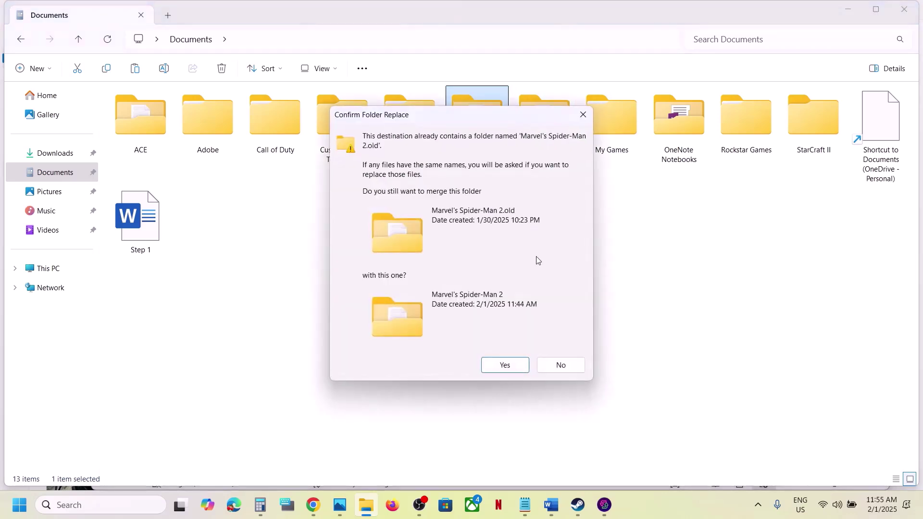
pyautogui.click(506, 367)
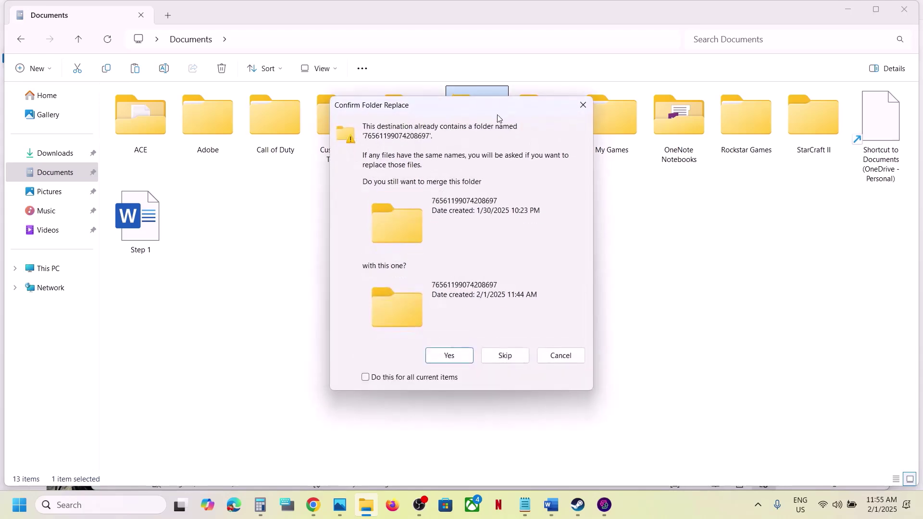
pyautogui.click(449, 354)
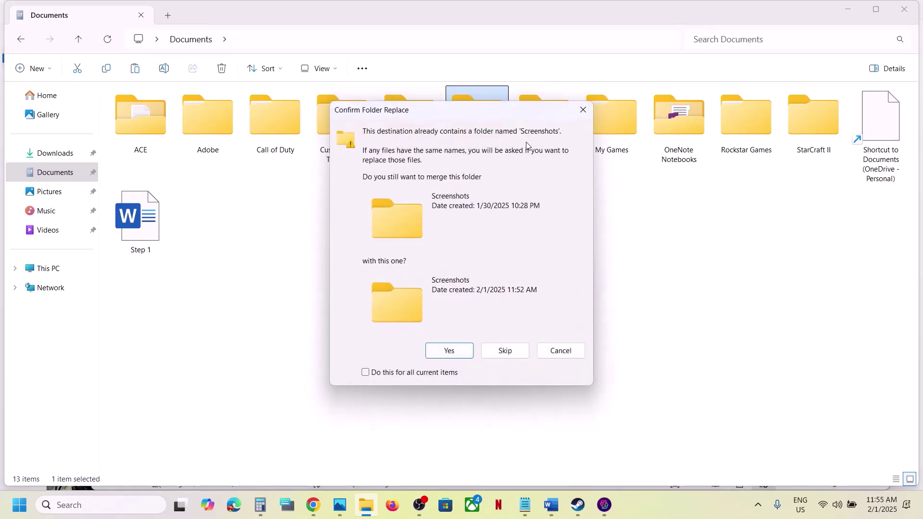
pyautogui.click(584, 115)
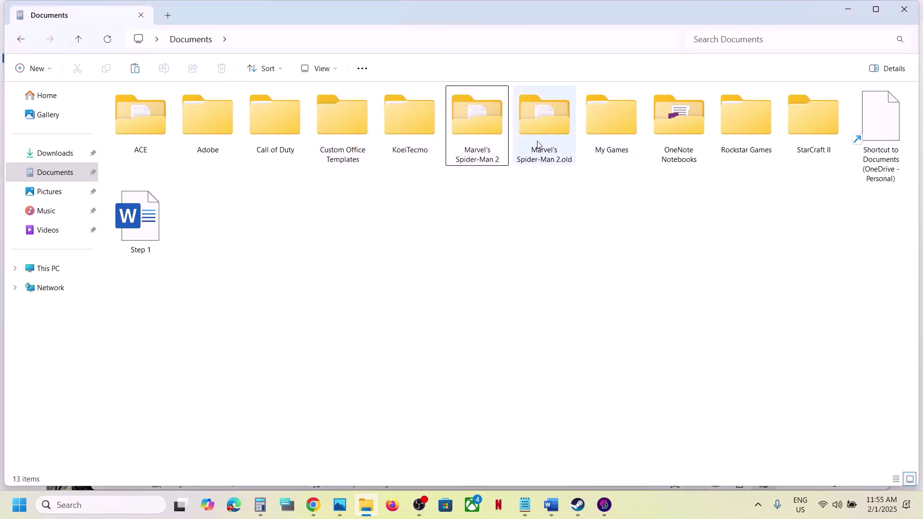
pyautogui.click(557, 135)
pyautogui.rightClick(540, 139)
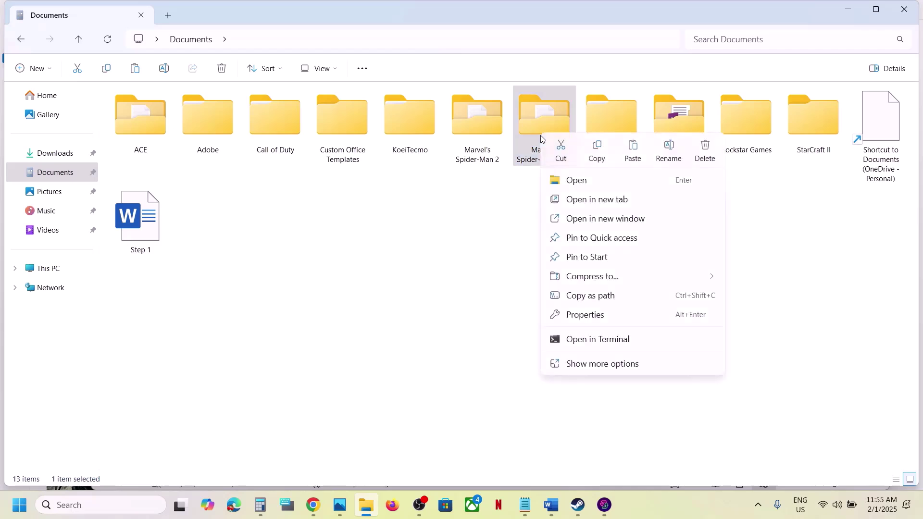
pyautogui.click(485, 300)
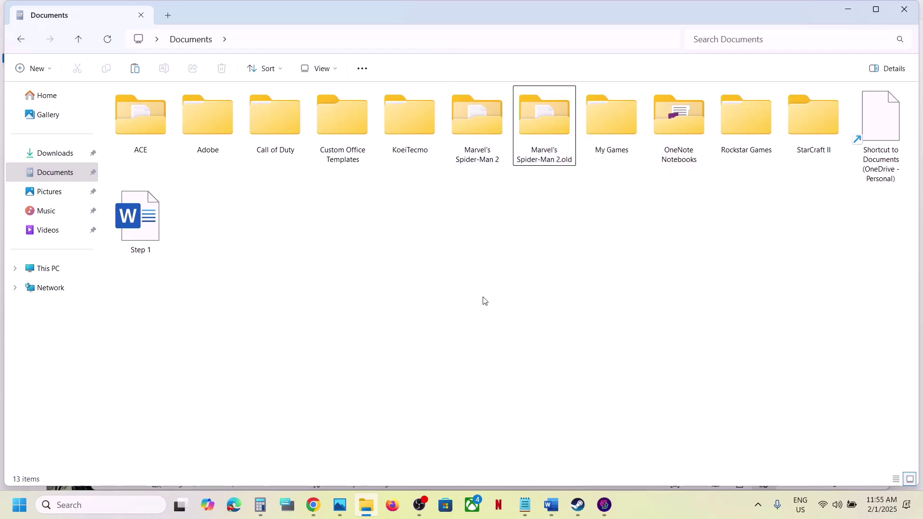
# Look at the game's Steam library page, return to the Word document and highlight the step 14 instruction about Debug mode
pyautogui.click(579, 505)
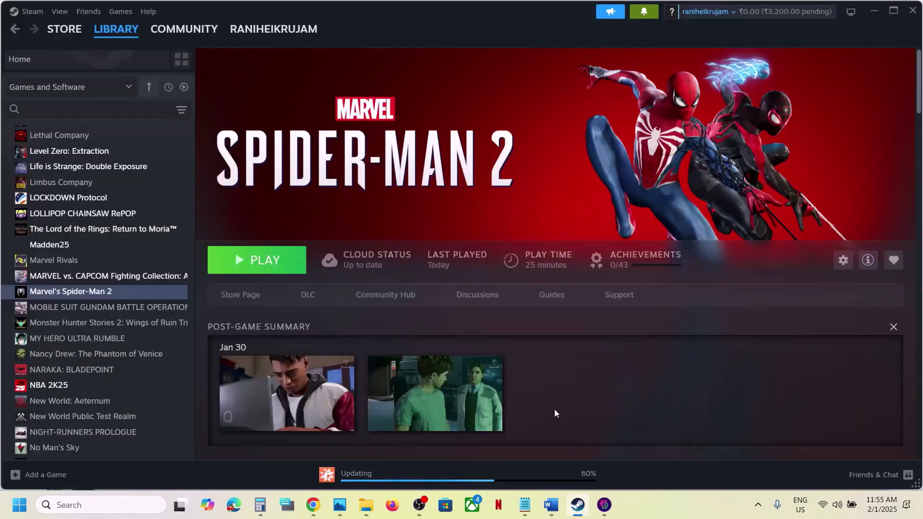
pyautogui.click(551, 505)
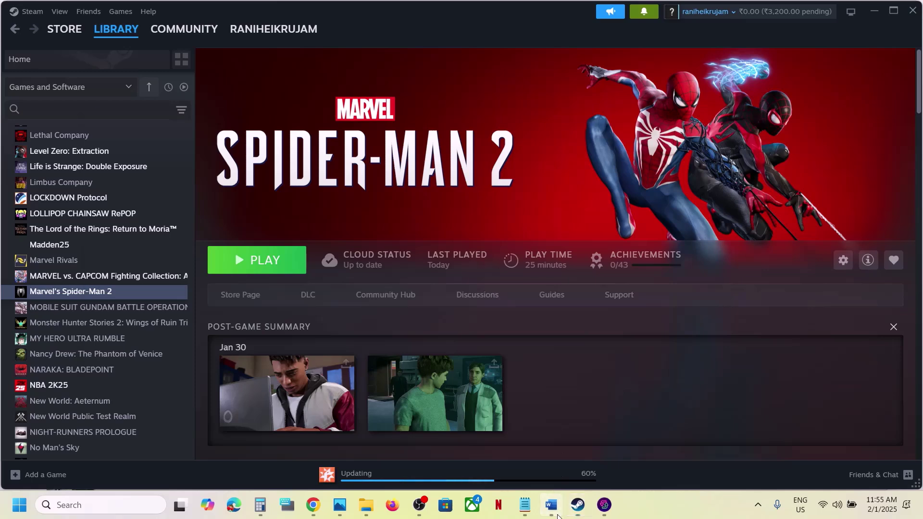
pyautogui.scroll(-3, 418, 352)
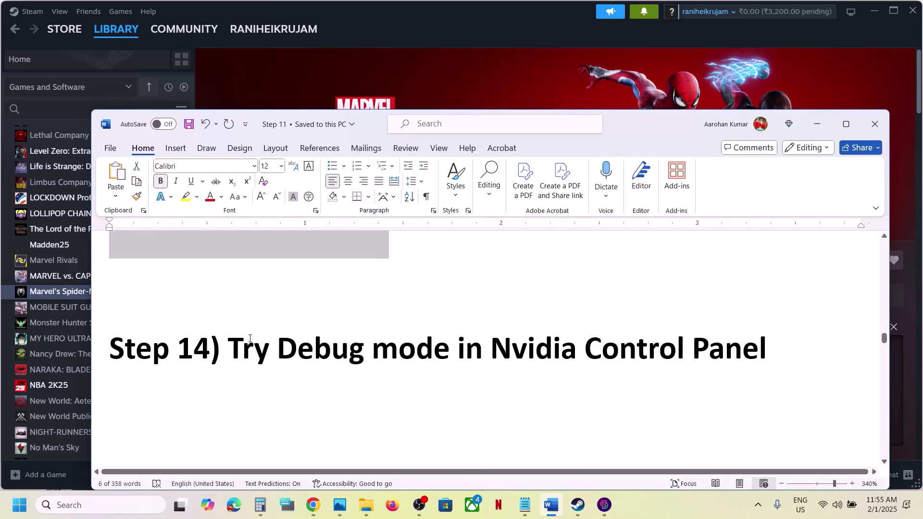
pyautogui.moveTo(249, 340); pyautogui.dragTo(688, 348)
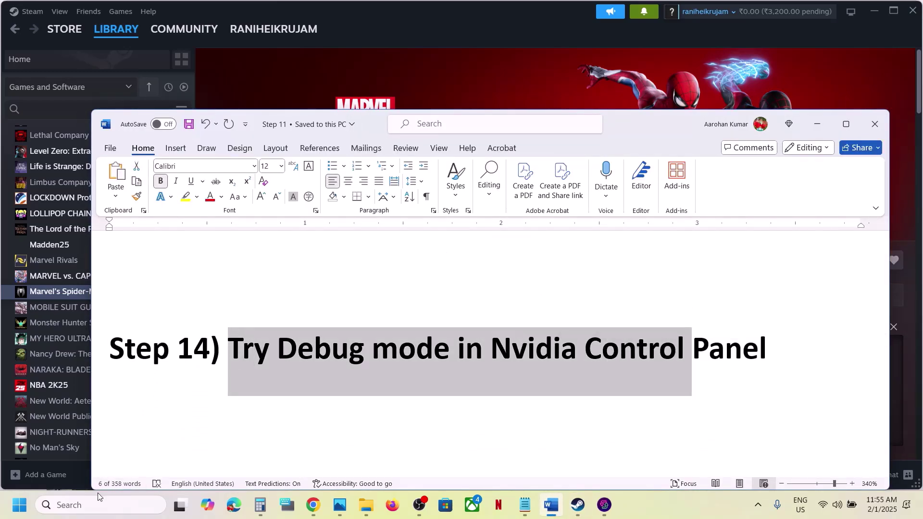
# Search Windows for "nvidia", launch NVIDIA Control Panel and check its Debug Mode option
pyautogui.click(96, 505)
pyautogui.write('nvidia')
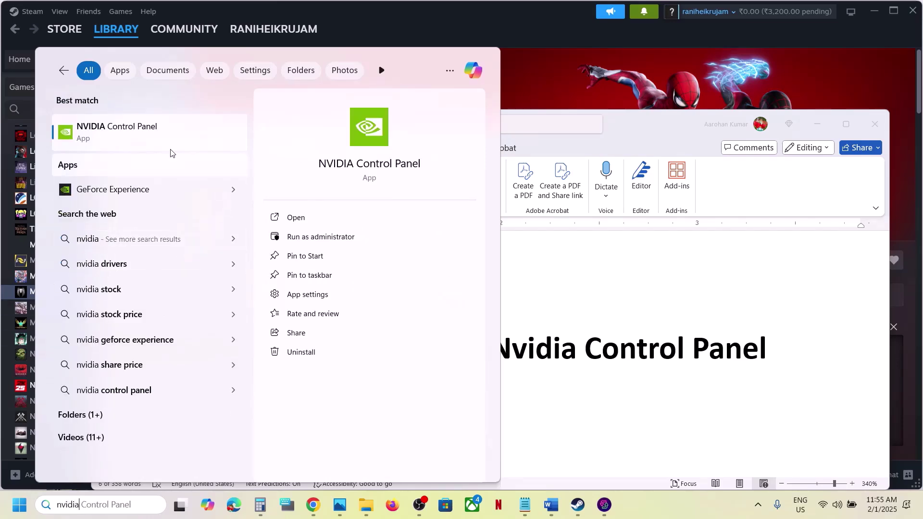
pyautogui.click(160, 138)
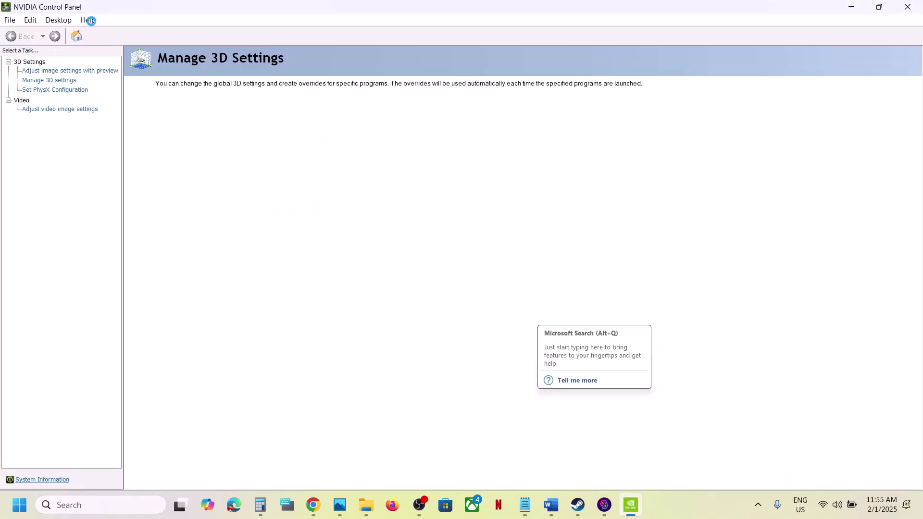
pyautogui.click(134, 20)
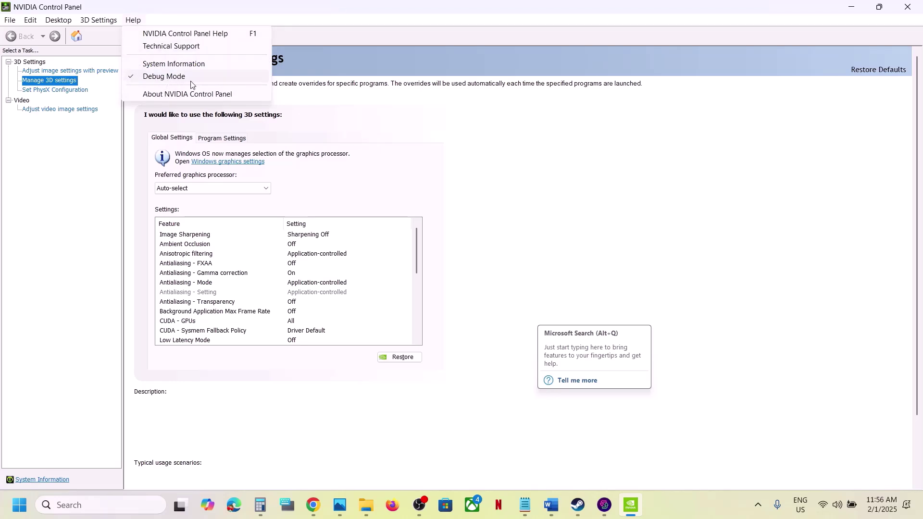
pyautogui.click(599, 201)
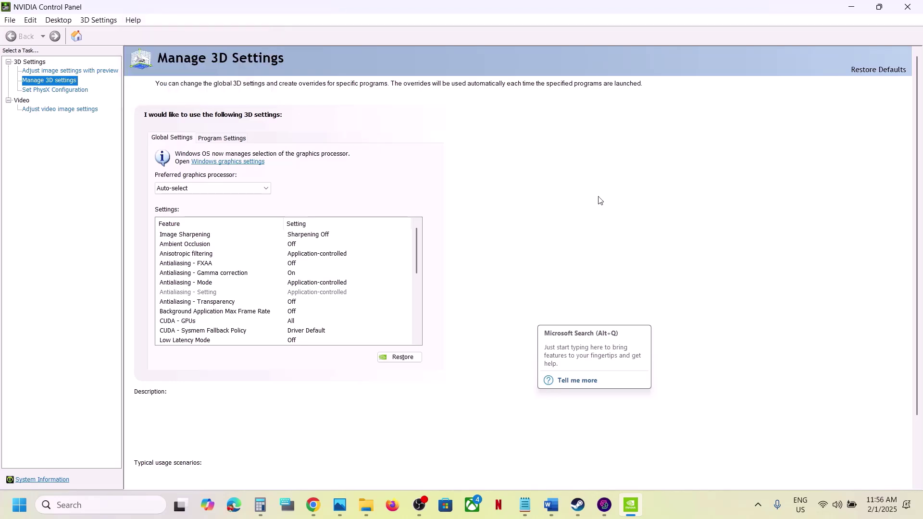
# Return to the Word document, highlight step 15 up to "overclocking applications" and maximize the window
pyautogui.click(557, 513)
pyautogui.scroll(-3, 362, 336)
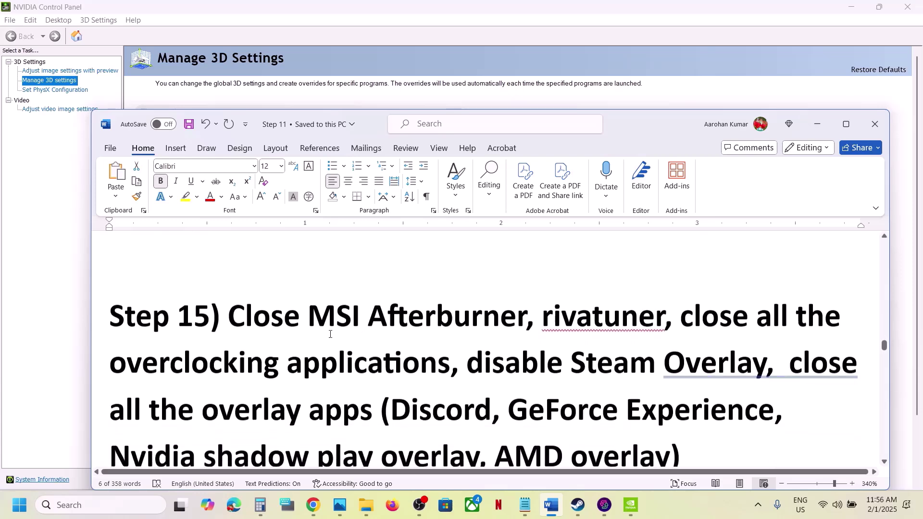
pyautogui.moveTo(298, 315); pyautogui.dragTo(450, 364)
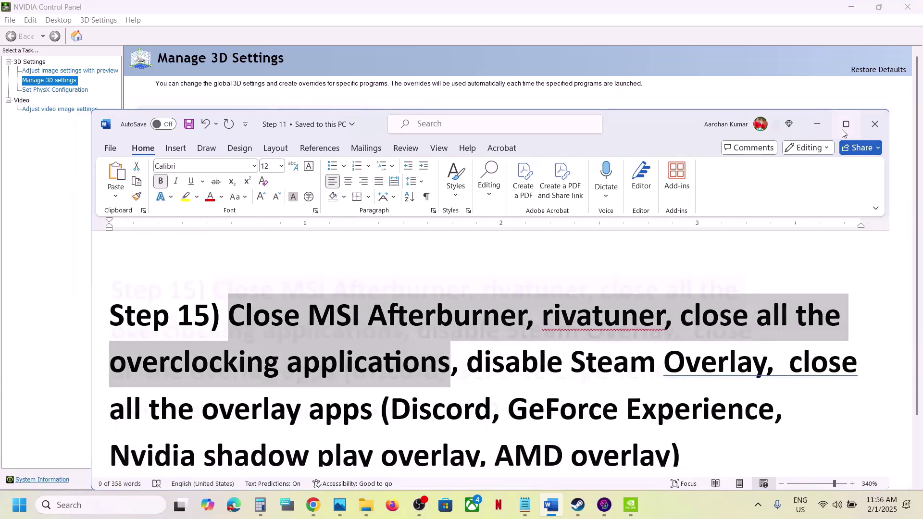
pyautogui.click(846, 124)
# Search Windows for "msi", launch MSI Afterburner and close its window
pyautogui.click(120, 501)
pyautogui.write('msi')
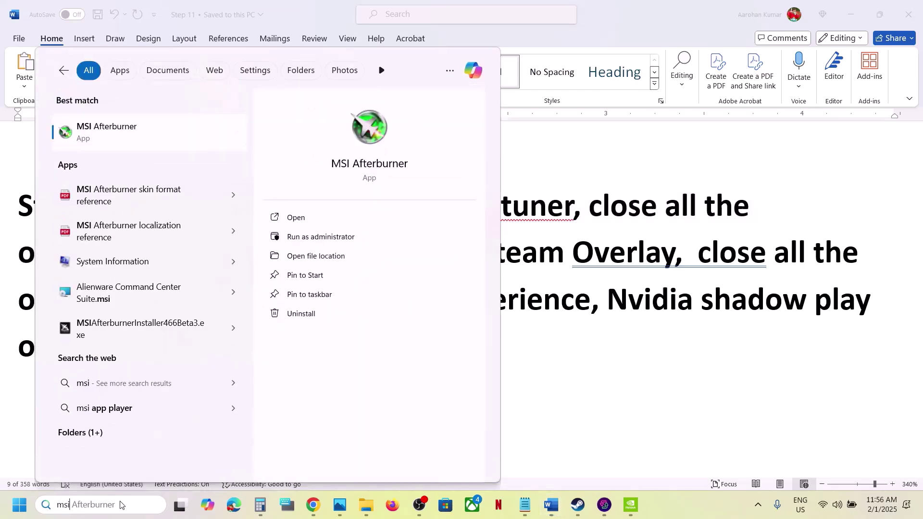
pyautogui.press('Return')
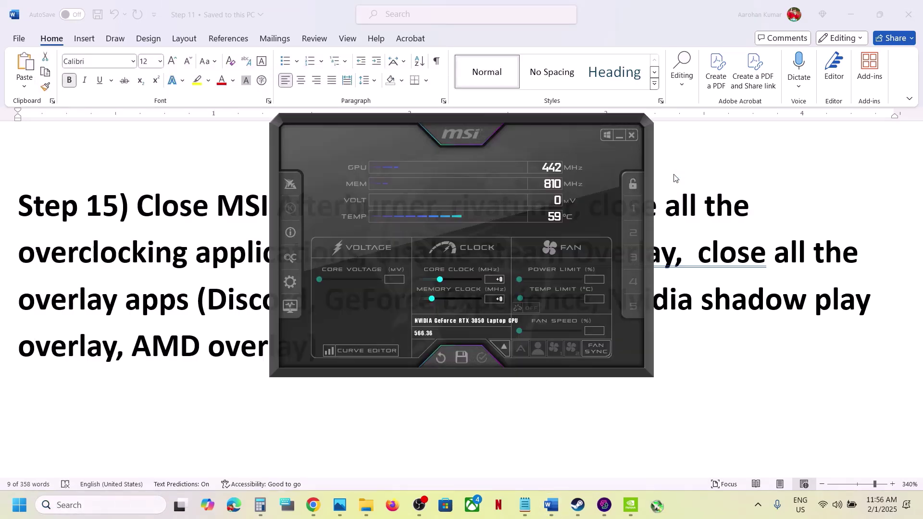
pyautogui.click(633, 134)
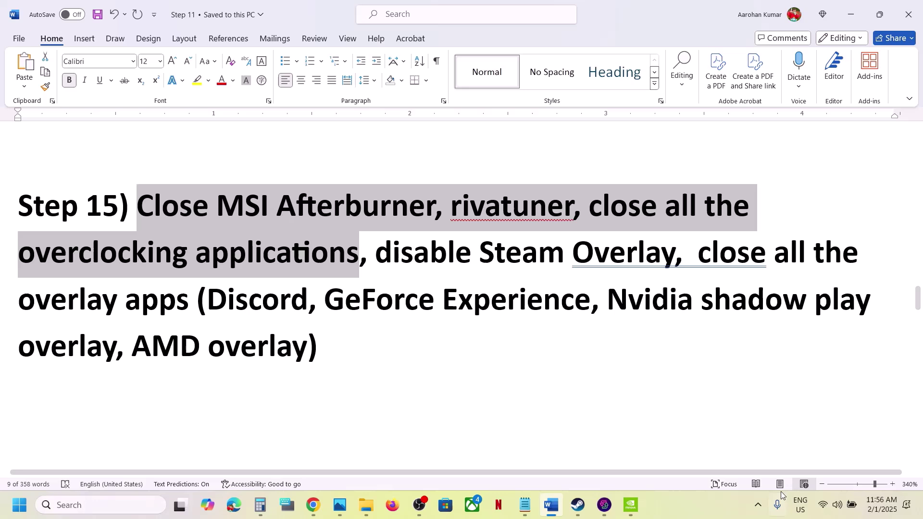
# Check the apps running in the background, and highlight "close all the overclocking applications" and "disable Steam Overlay" in step 15
pyautogui.click(760, 506)
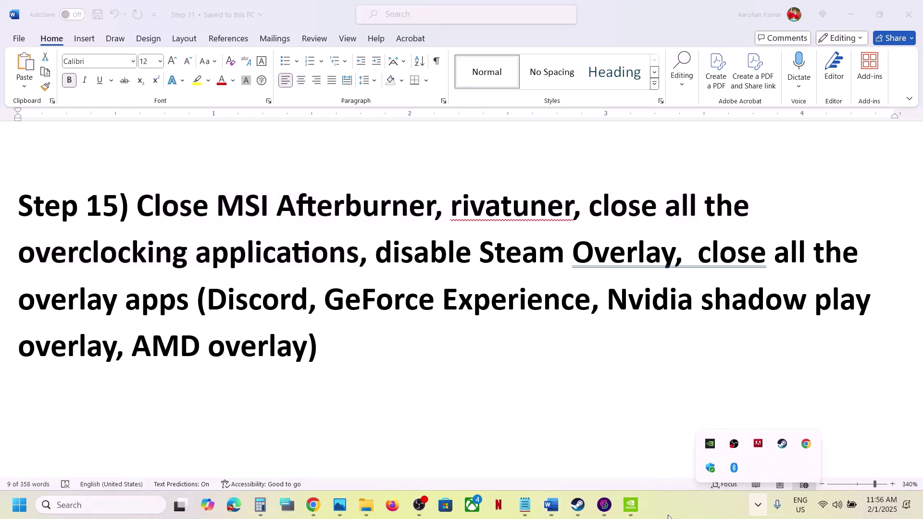
pyautogui.click(782, 444)
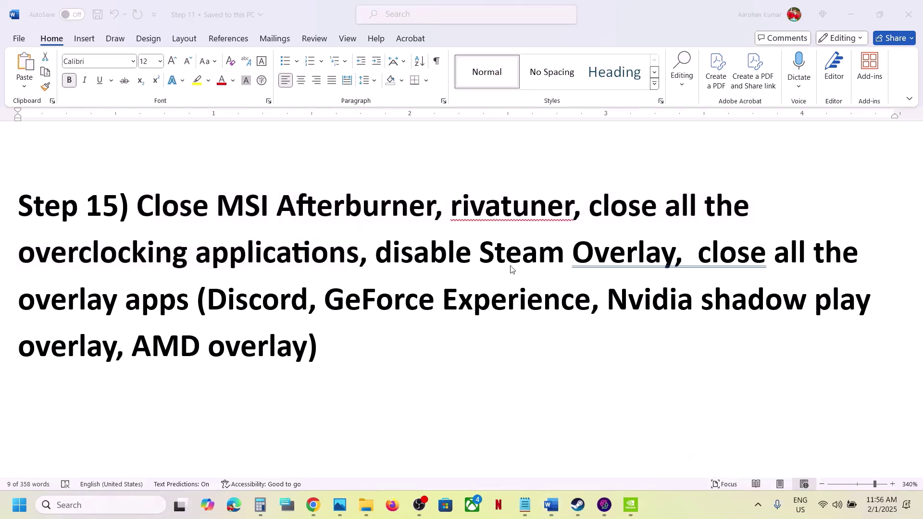
pyautogui.click(479, 223)
pyautogui.click(468, 217)
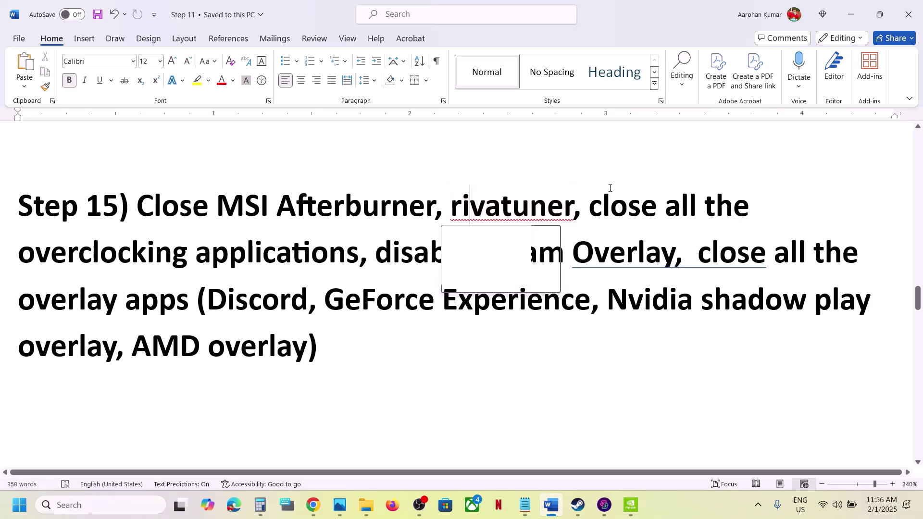
pyautogui.moveTo(482, 230); pyautogui.dragTo(318, 255)
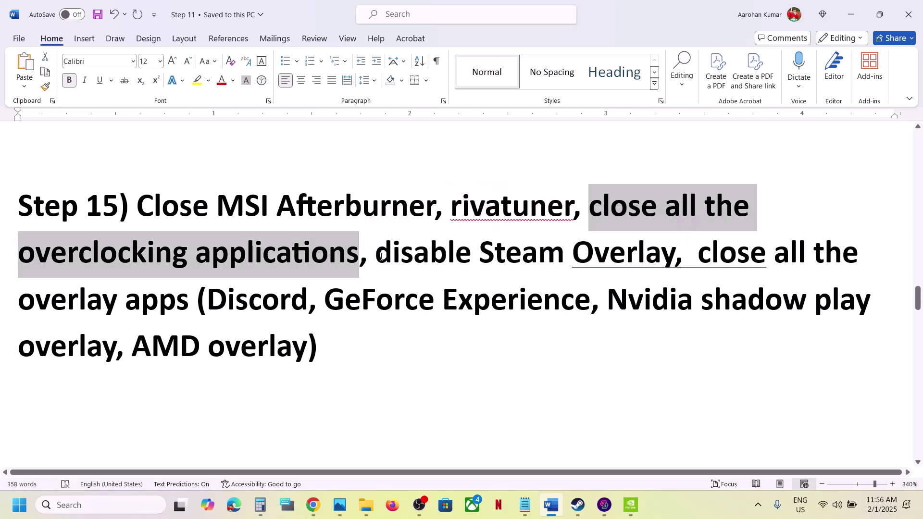
pyautogui.moveTo(376, 254); pyautogui.dragTo(616, 255)
# Switch to Steam, check the in-game Steam Overlay setting in the Marvel's Spider-Man 2 properties and close them
pyautogui.click(578, 505)
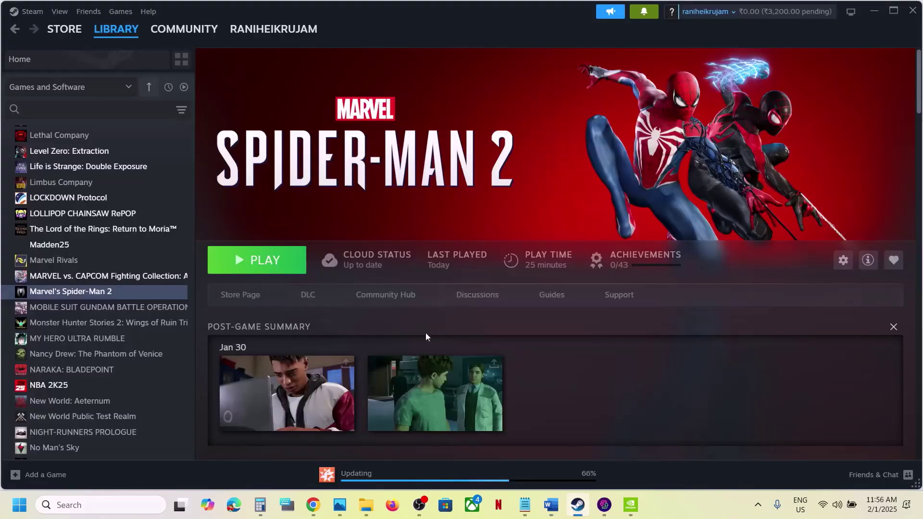
pyautogui.rightClick(126, 294)
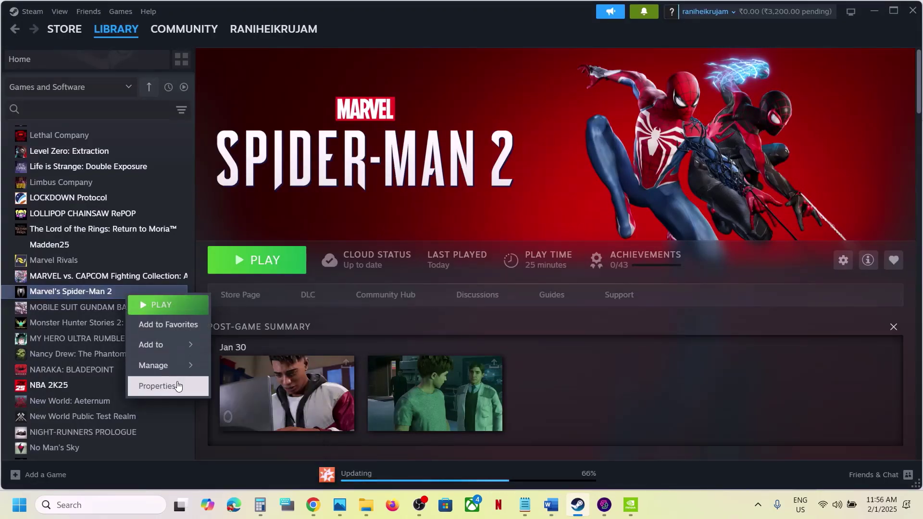
pyautogui.click(154, 384)
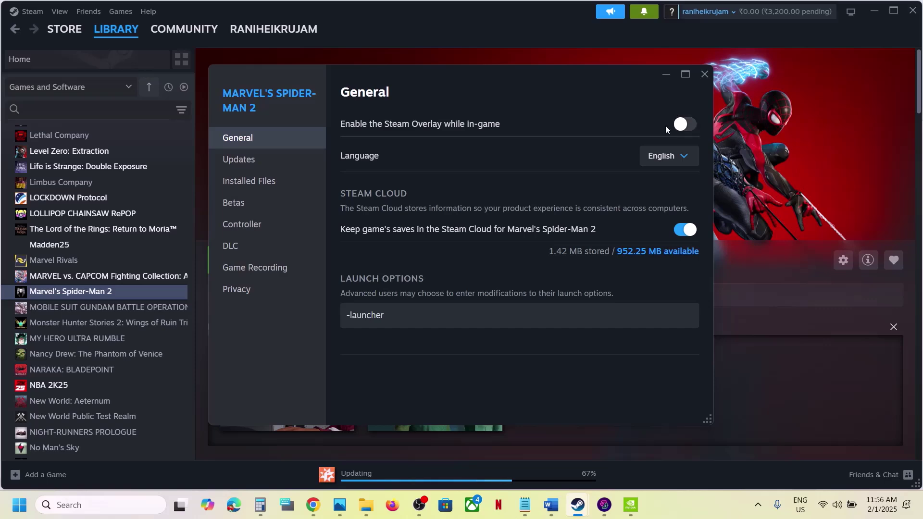
pyautogui.click(705, 79)
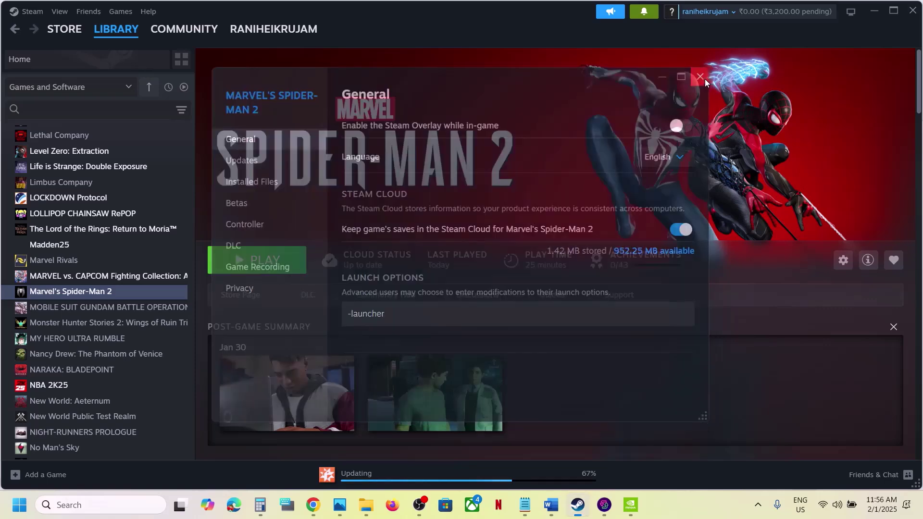
# Switch to the Word document and highlight the overlay apps to close in step 15, including "GeForce Experience"
pyautogui.click(550, 505)
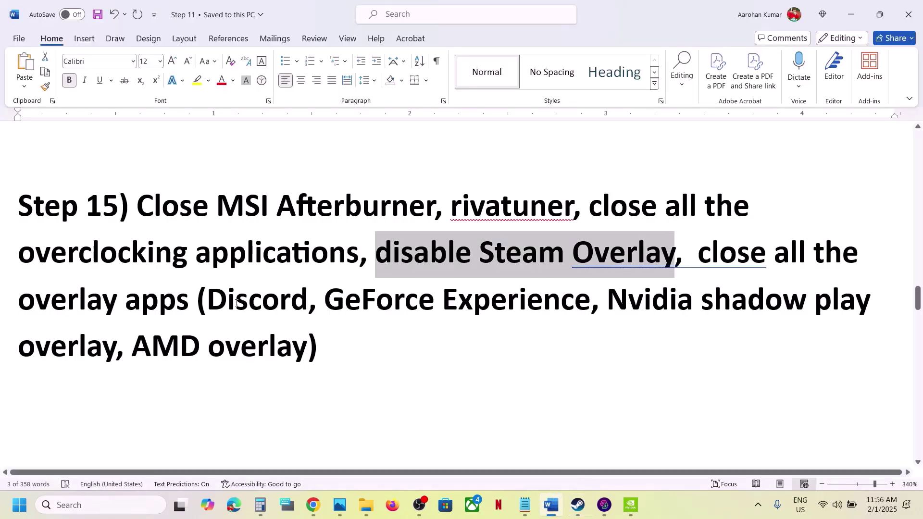
pyautogui.moveTo(225, 301); pyautogui.dragTo(575, 317)
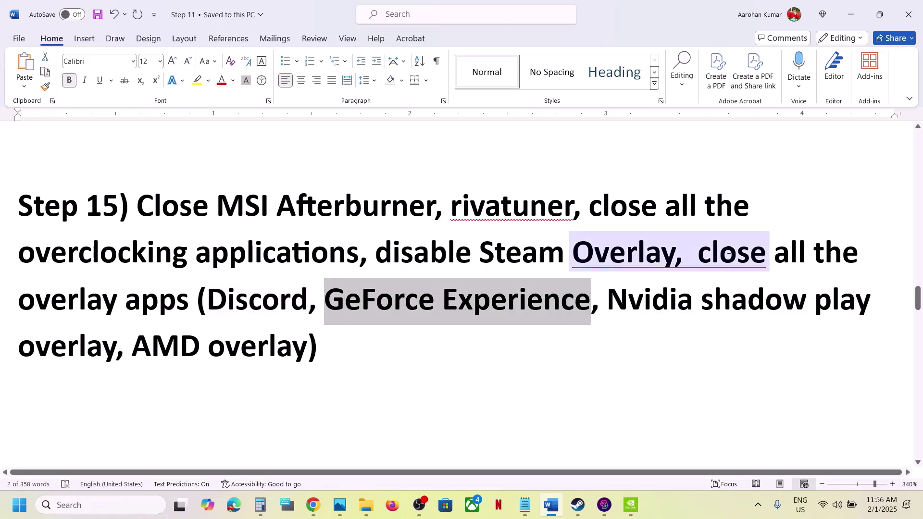
pyautogui.moveTo(699, 251); pyautogui.dragTo(369, 340)
pyautogui.click(369, 339)
# Highlight "Allow the game exe file to your antivirus program" and "Windows Security and Firewall" in step 16
pyautogui.scroll(-3, 369, 334)
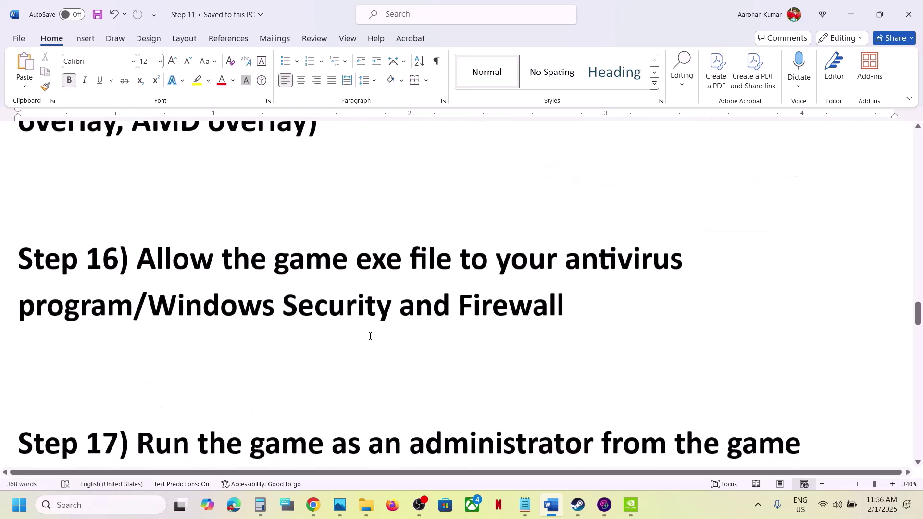
pyautogui.scroll(1, 369, 334)
pyautogui.moveTo(137, 291); pyautogui.dragTo(131, 335)
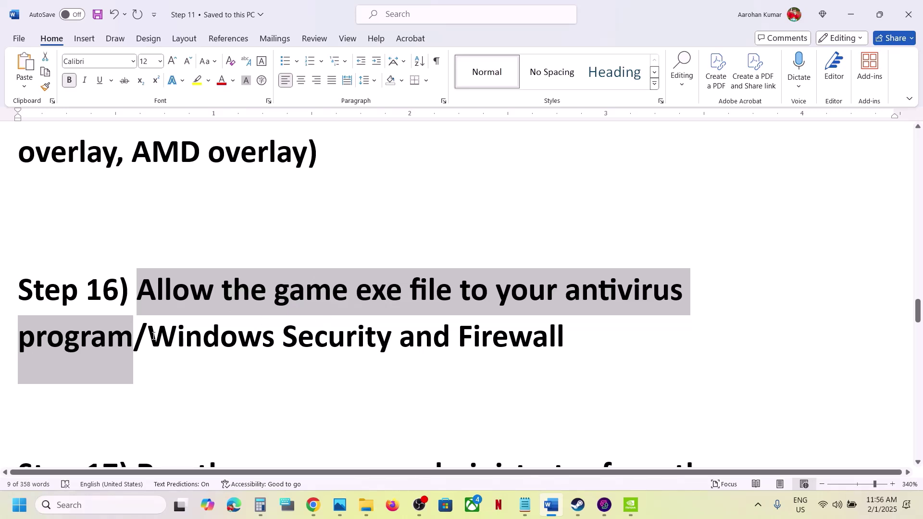
pyautogui.moveTo(152, 336); pyautogui.dragTo(614, 341)
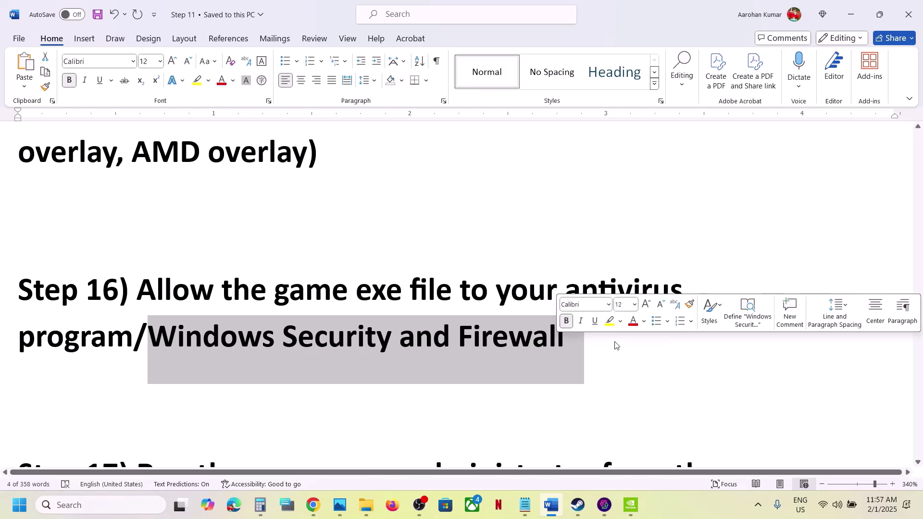
# Open the list of apps allowed through Controlled folder access under Windows Security's ransomware protection
pyautogui.press('super+i')
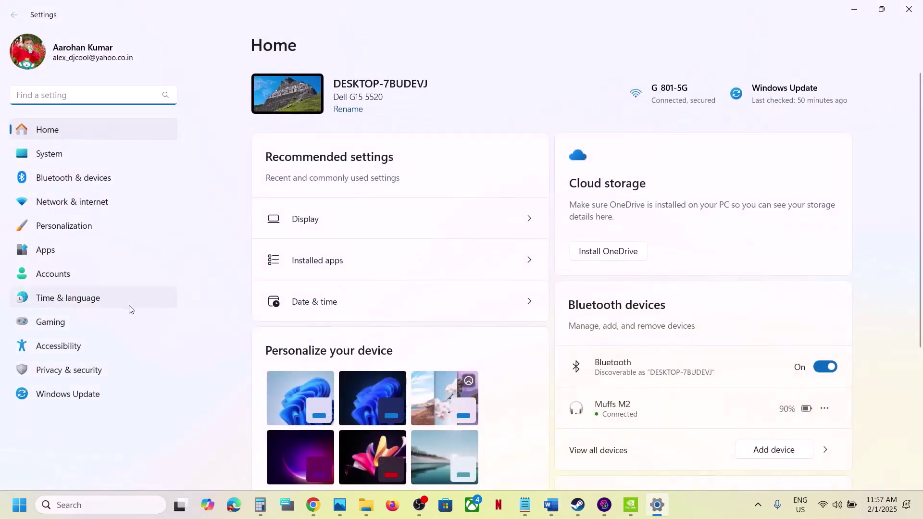
pyautogui.click(84, 374)
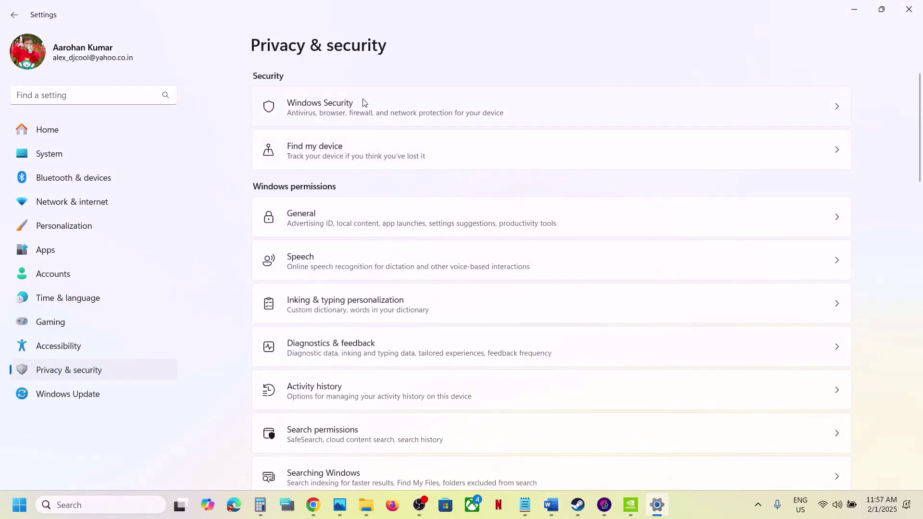
pyautogui.click(364, 103)
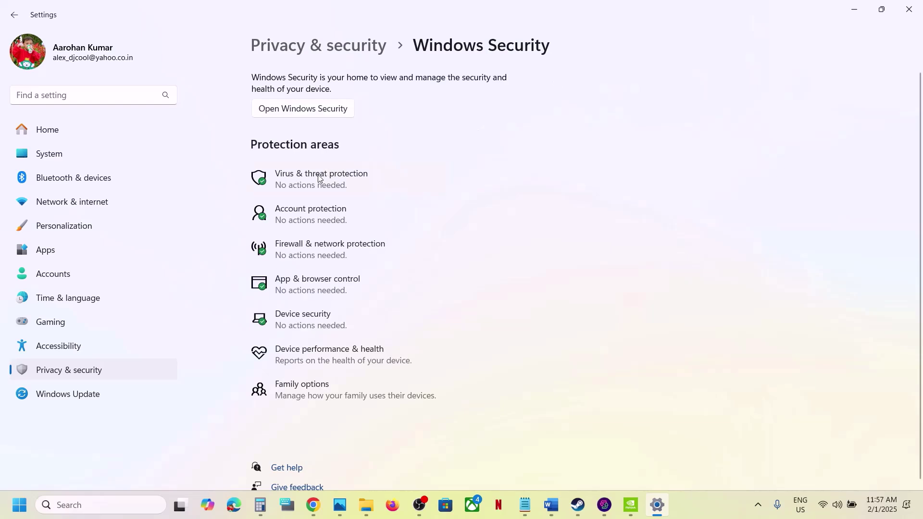
pyautogui.click(317, 179)
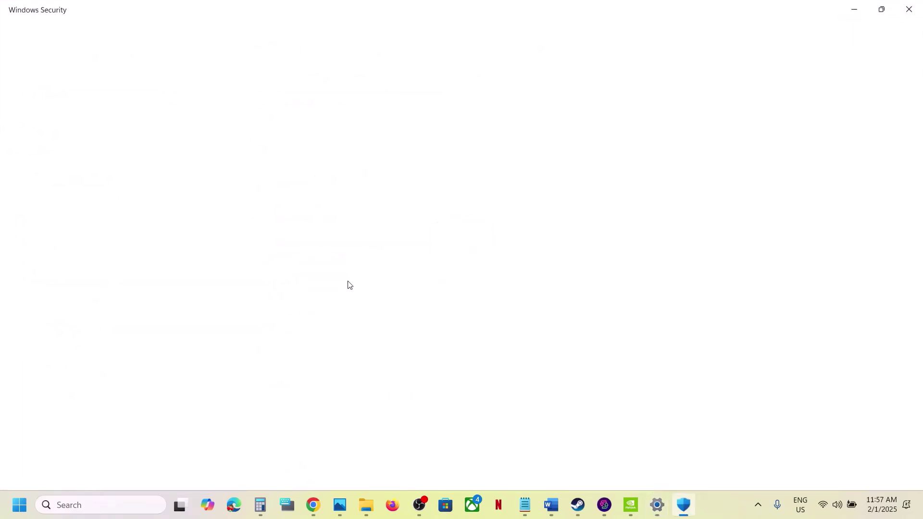
pyautogui.scroll(-3, 347, 285)
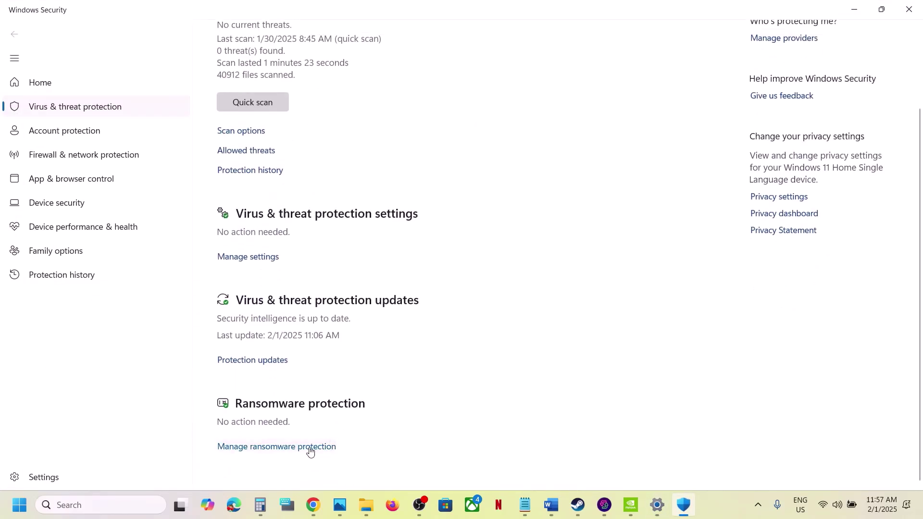
pyautogui.click(310, 447)
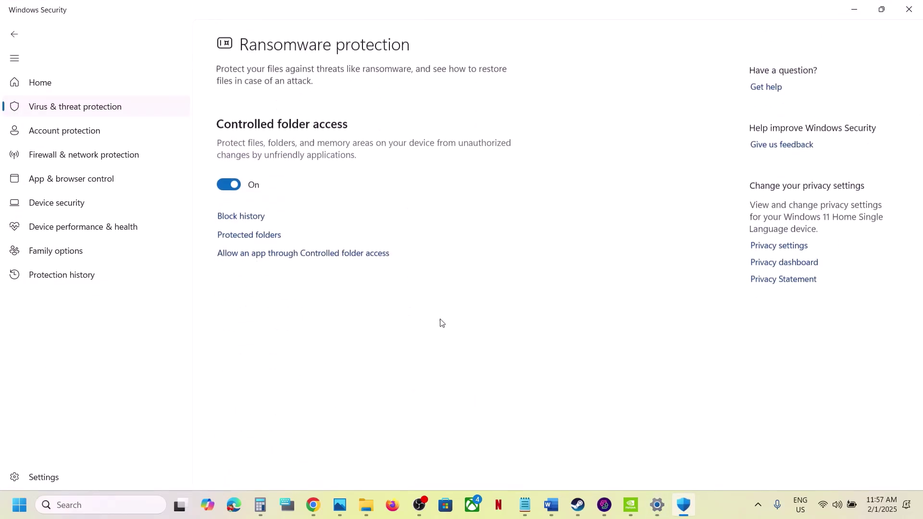
pyautogui.click(302, 254)
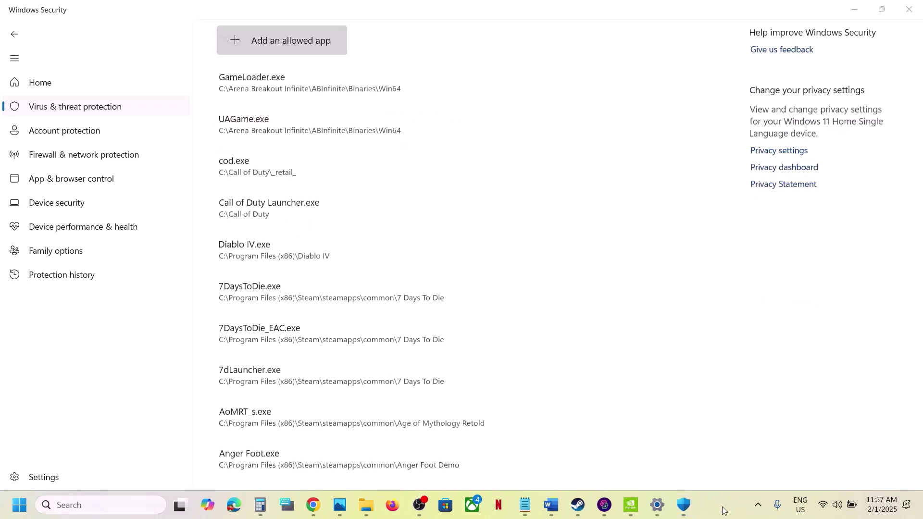
# Add the Spider-Man2 application from the Marvel's Spider-Man 2 folder as an allowed app for Controlled folder access
pyautogui.click(264, 43)
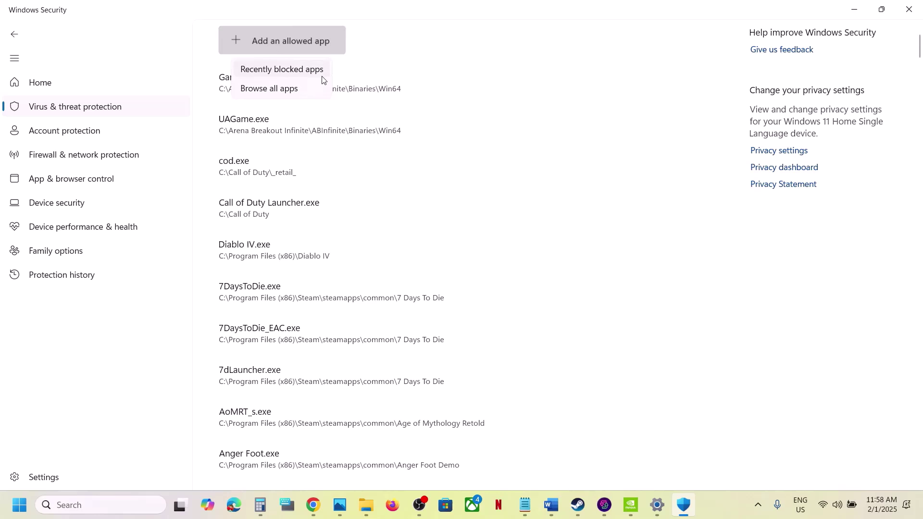
pyautogui.click(299, 90)
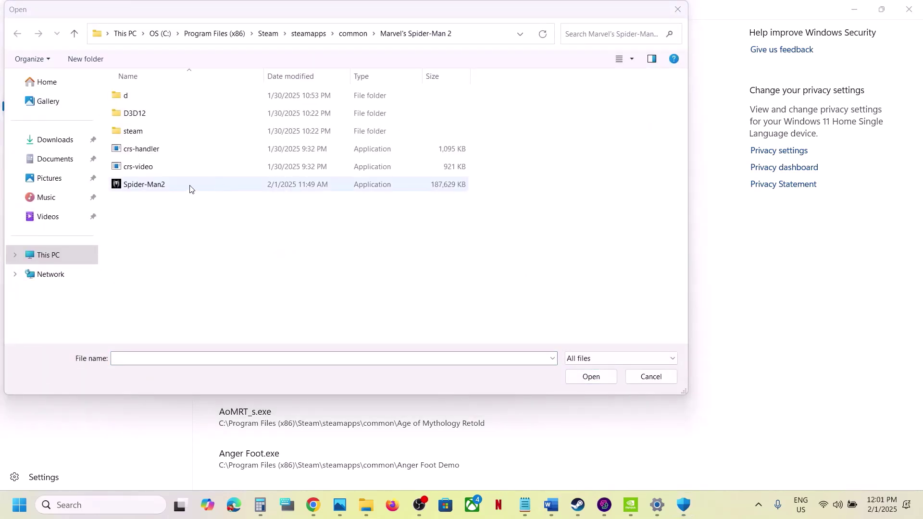
pyautogui.click(189, 188)
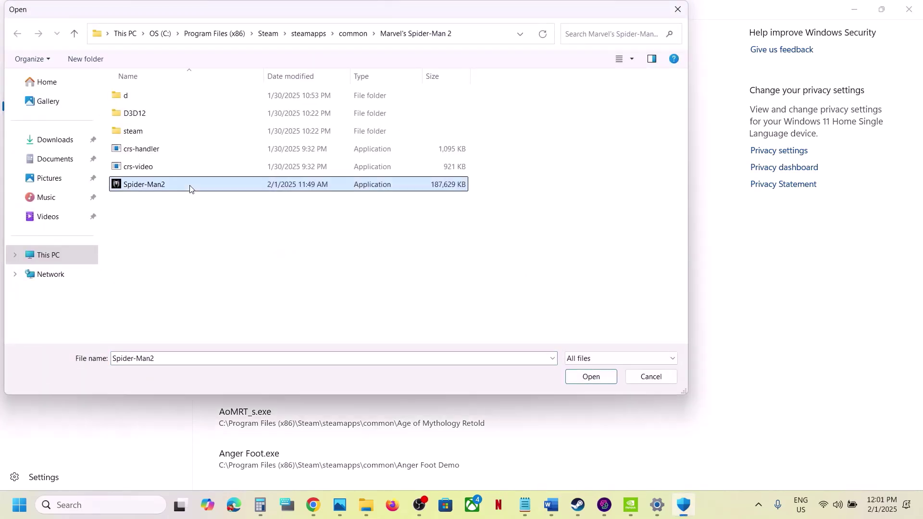
pyautogui.click(599, 378)
# Search Windows for "control", launch Control Panel and open the apps allowed through Windows Defender Firewall
pyautogui.click(112, 508)
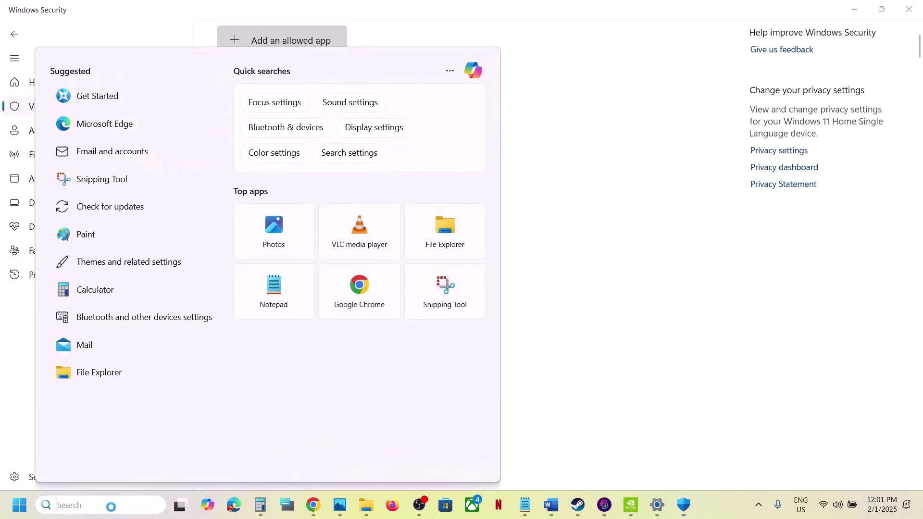
pyautogui.write('control')
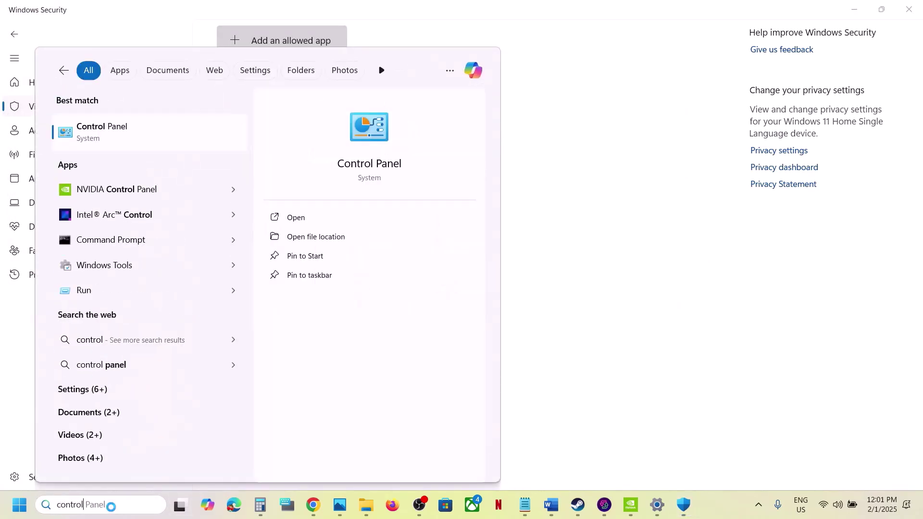
pyautogui.press('Return')
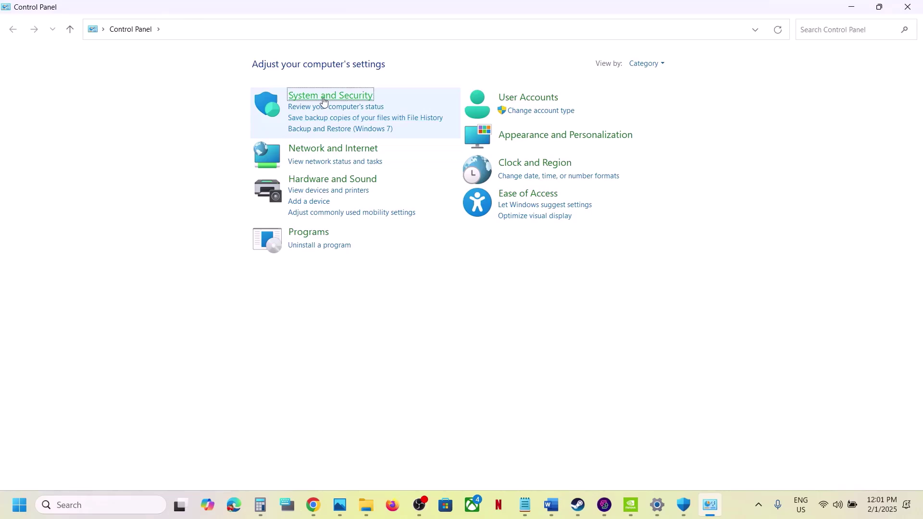
pyautogui.click(319, 96)
pyautogui.click(205, 106)
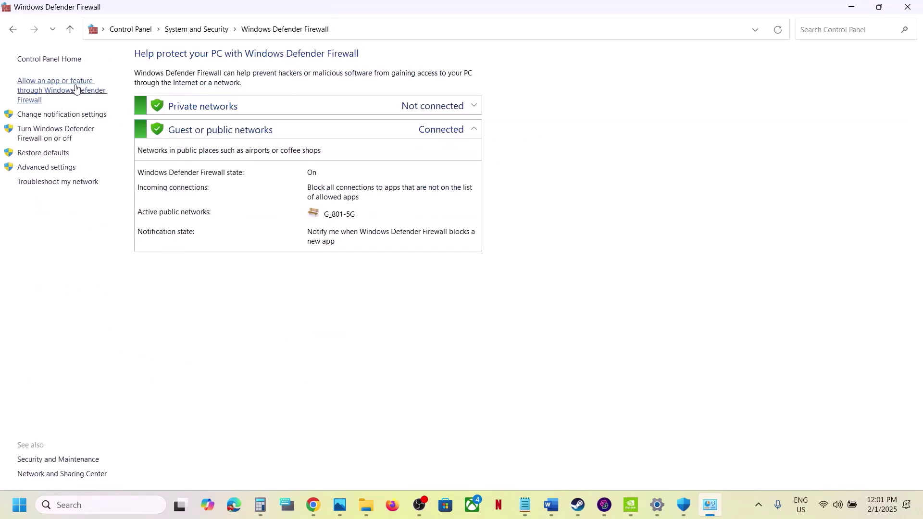
pyautogui.click(76, 88)
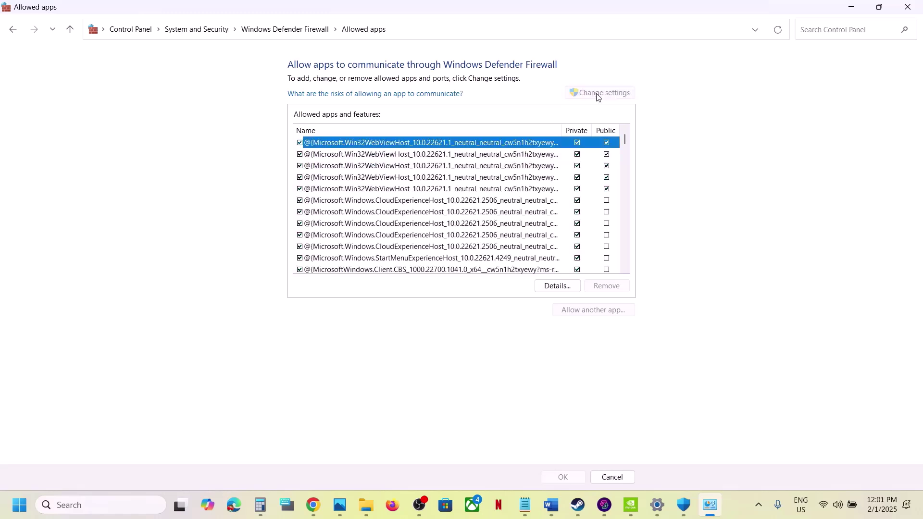
# Try to add the Spider-Man2 application from the game's folder to the firewall's allowed apps
pyautogui.click(579, 313)
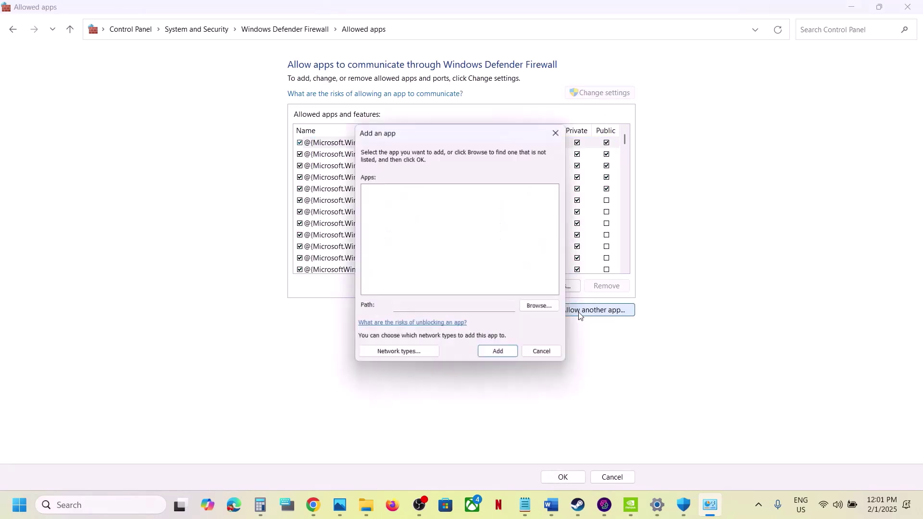
pyautogui.click(554, 310)
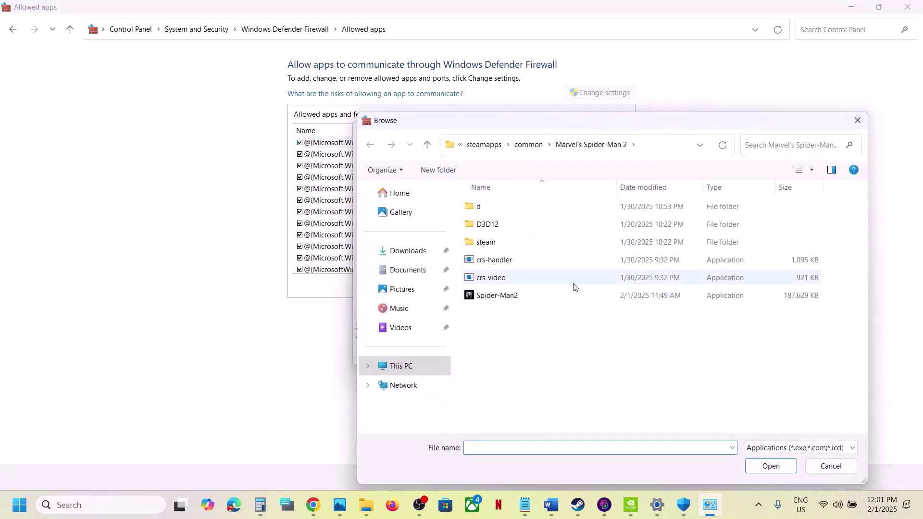
pyautogui.click(510, 301)
pyautogui.click(772, 467)
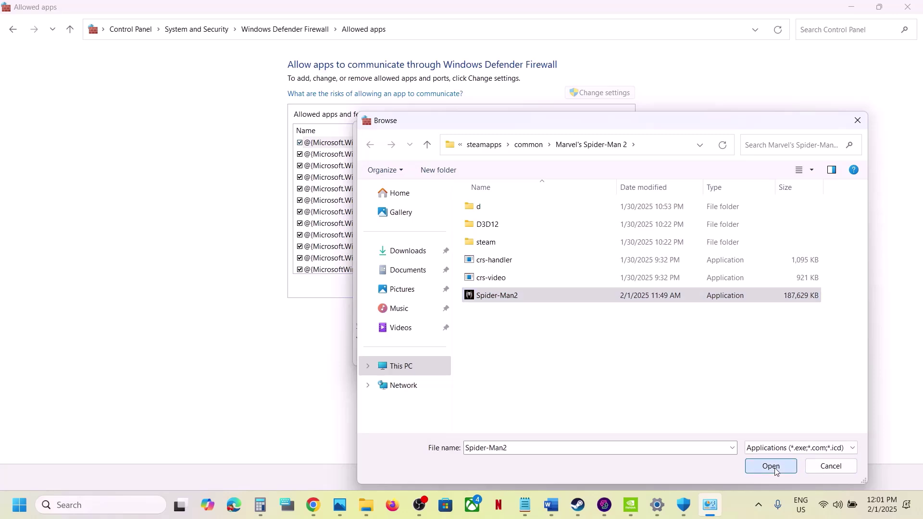
pyautogui.click(515, 358)
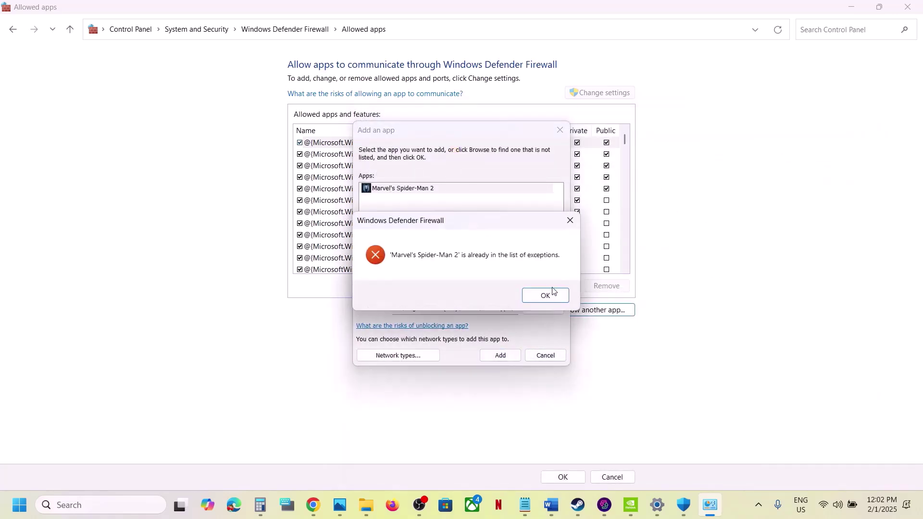
pyautogui.click(546, 295)
pyautogui.click(560, 130)
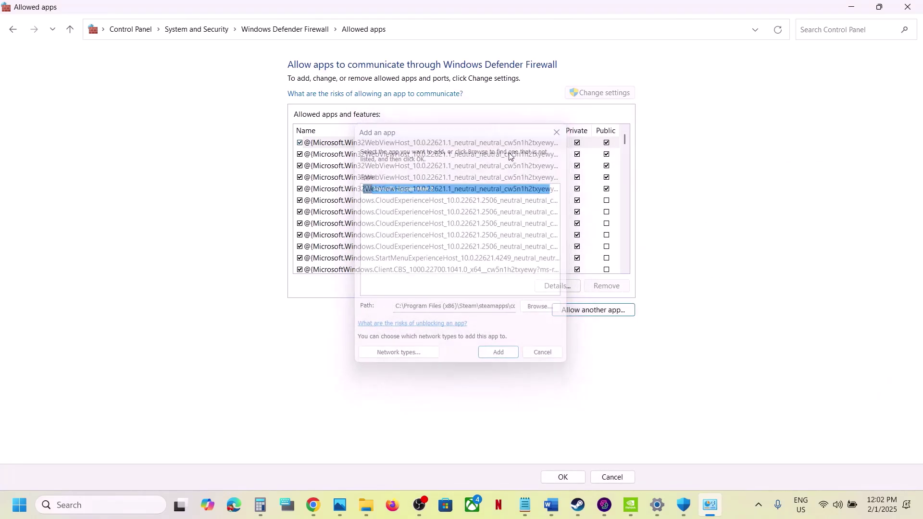
# Find Marvel's Spider-Man 2 in the firewall's allowed apps, and close Control Panel, Windows Security and Settings
pyautogui.click(368, 235)
pyautogui.press('m')
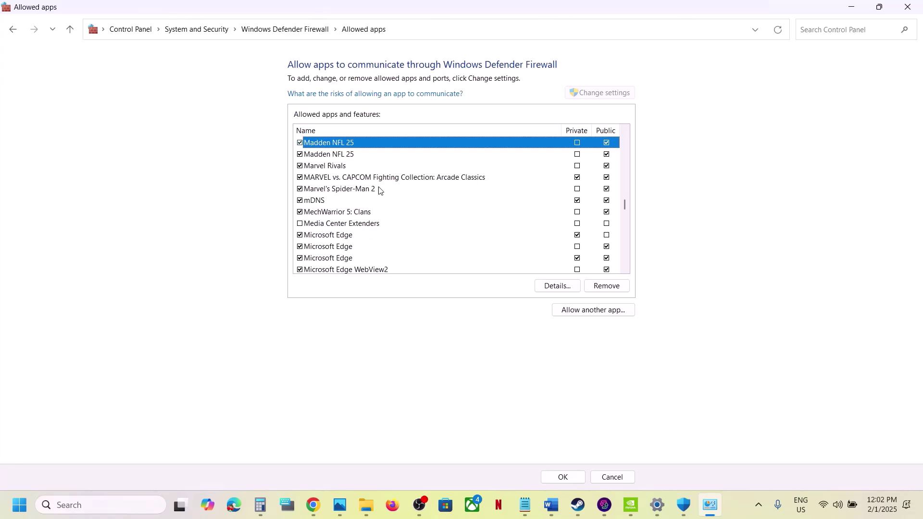
pyautogui.click(379, 190)
pyautogui.click(912, 8)
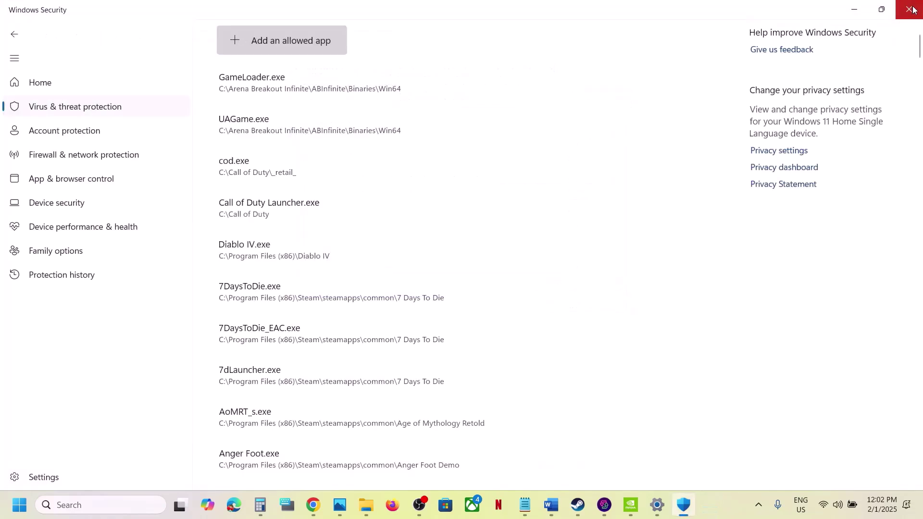
pyautogui.click(912, 8)
pyautogui.click(912, 9)
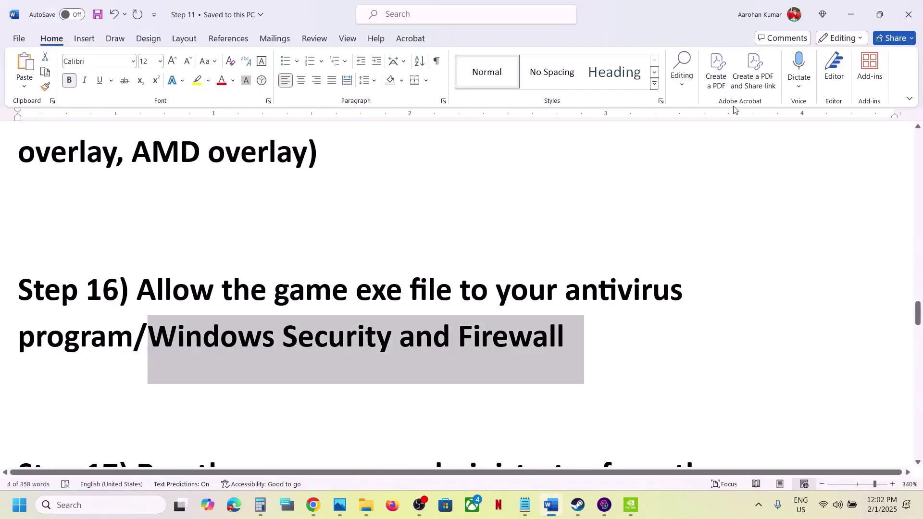
# Highlight the advice to run the game as an administrator in step 17, and open the game's installation folder from Steam
pyautogui.scroll(-3, 412, 311)
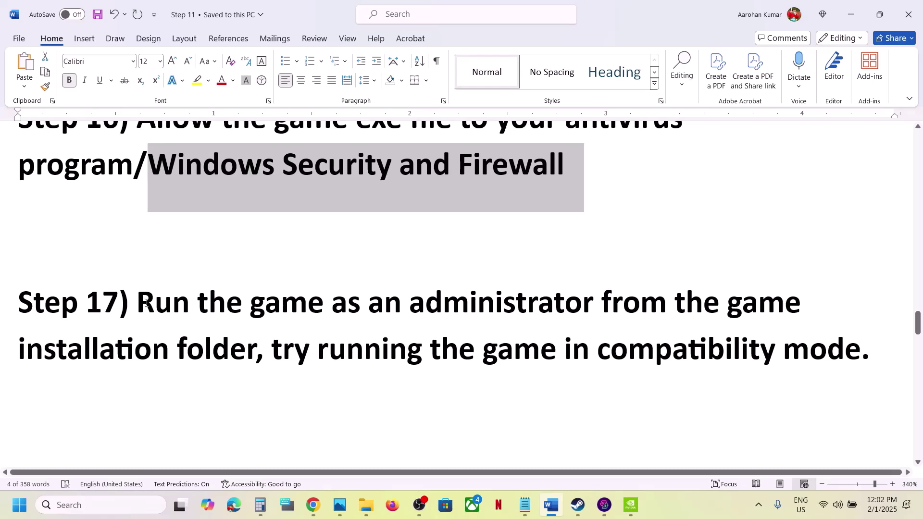
pyautogui.moveTo(145, 303); pyautogui.dragTo(255, 353)
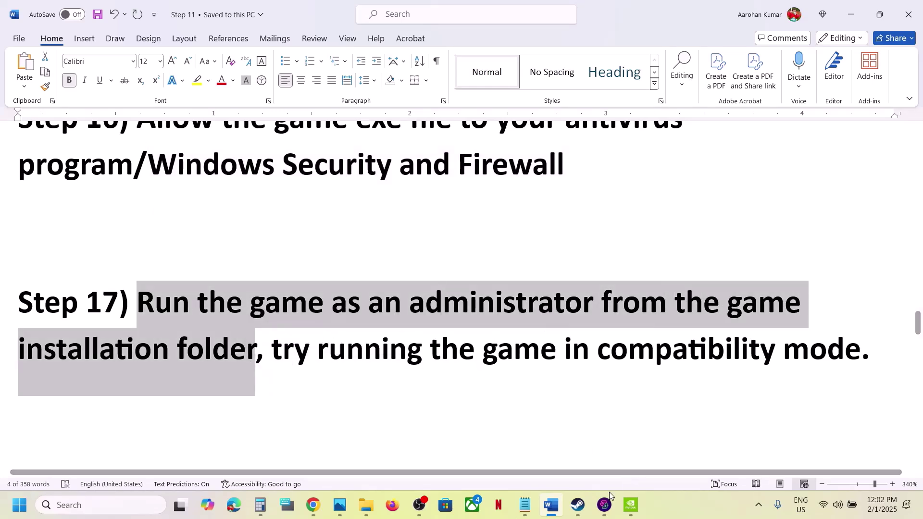
pyautogui.click(577, 505)
pyautogui.rightClick(99, 292)
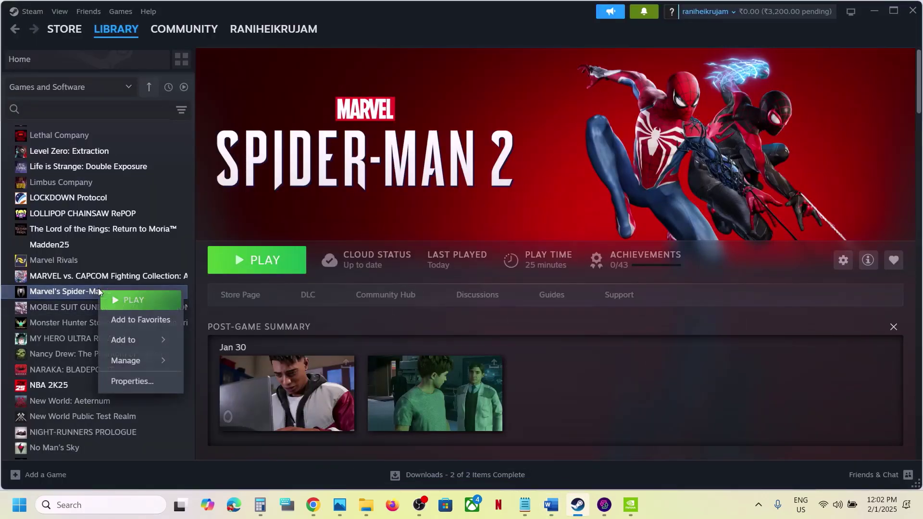
pyautogui.moveTo(144, 361)
pyautogui.click(260, 389)
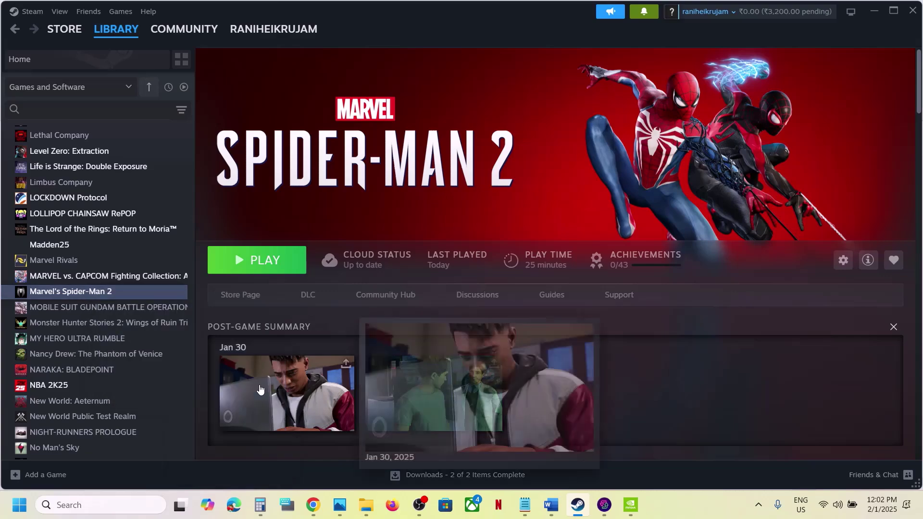
# Set the Spider-Man2 application in the installation folder to run as an administrator
pyautogui.scroll(-4, 208, 339)
pyautogui.scroll(-6, 207, 338)
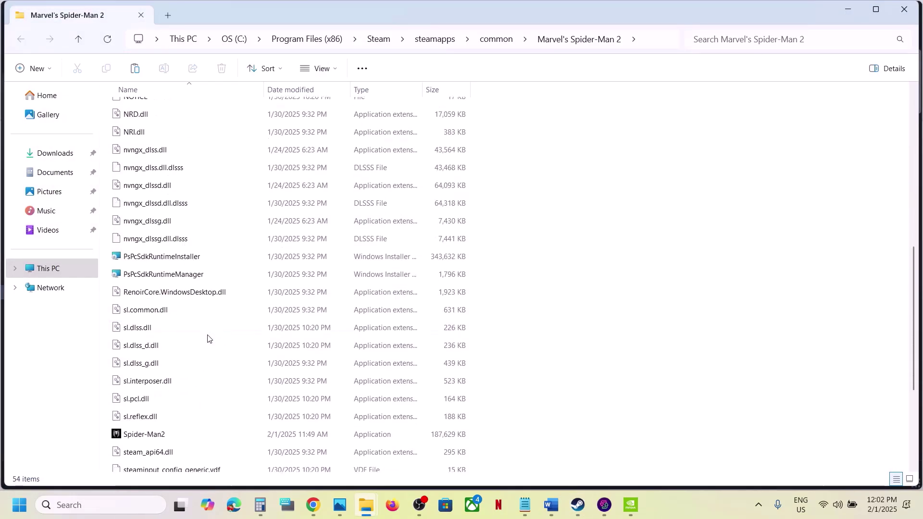
pyautogui.click(154, 264)
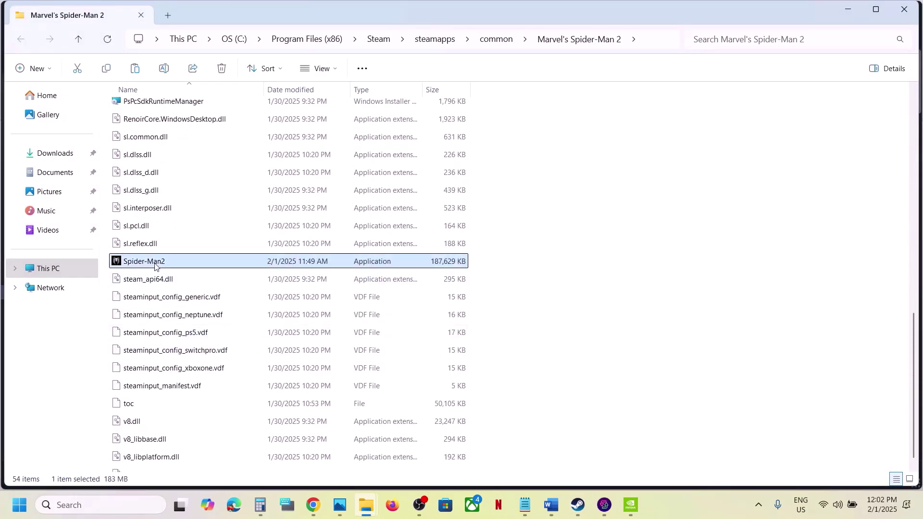
pyautogui.rightClick(155, 266)
pyautogui.click(207, 322)
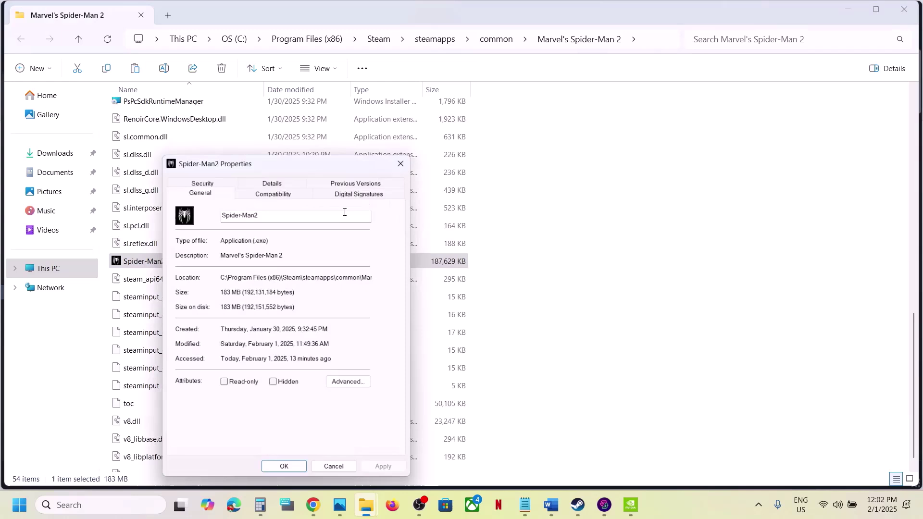
pyautogui.click(279, 191)
pyautogui.click(182, 378)
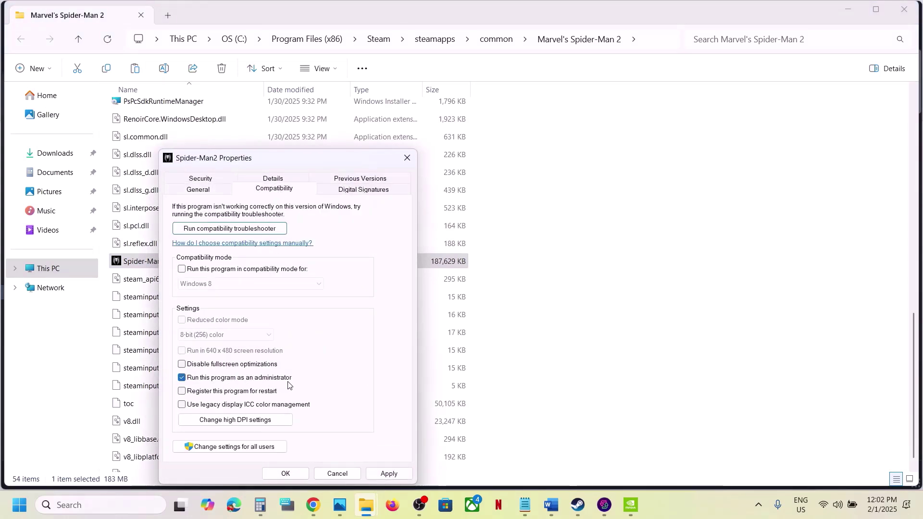
pyautogui.click(388, 474)
pyautogui.click(285, 473)
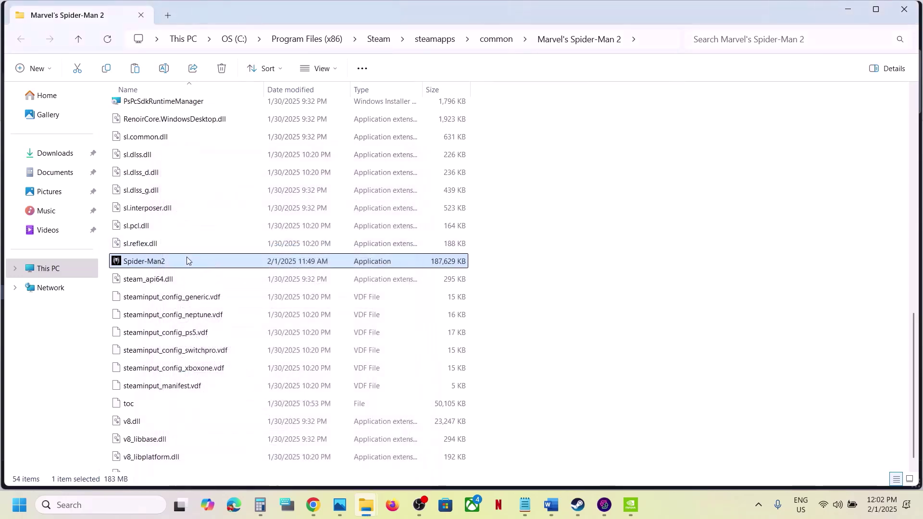
# Apply compatibility mode for Windows 8 to the Spider-Man2 application
pyautogui.rightClick(182, 268)
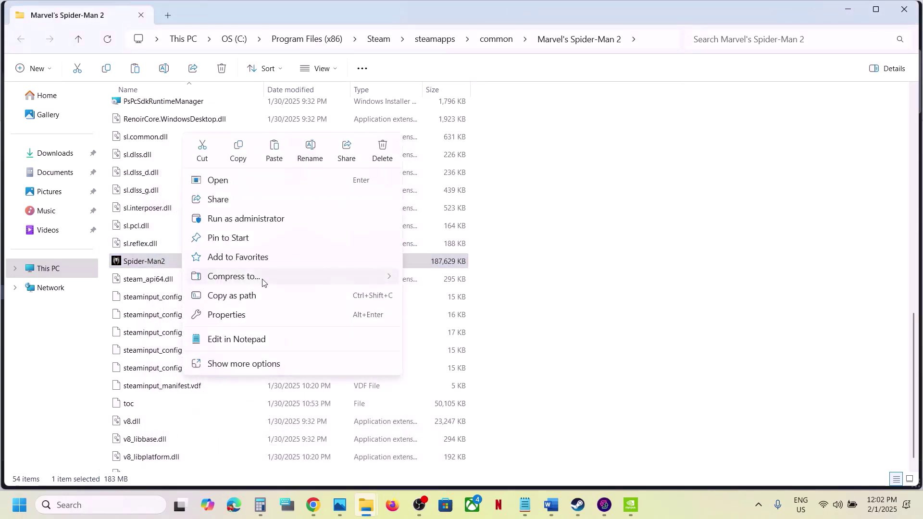
pyautogui.click(235, 312)
pyautogui.click(276, 192)
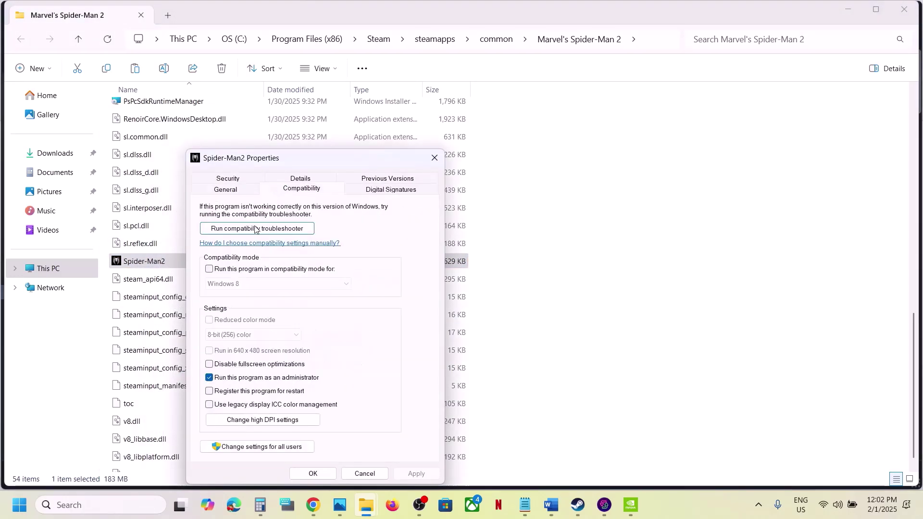
pyautogui.click(210, 269)
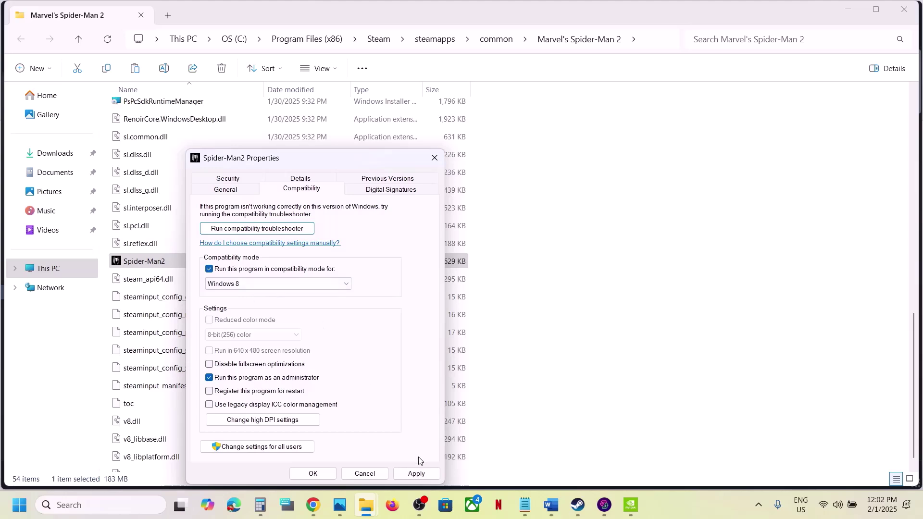
pyautogui.click(413, 474)
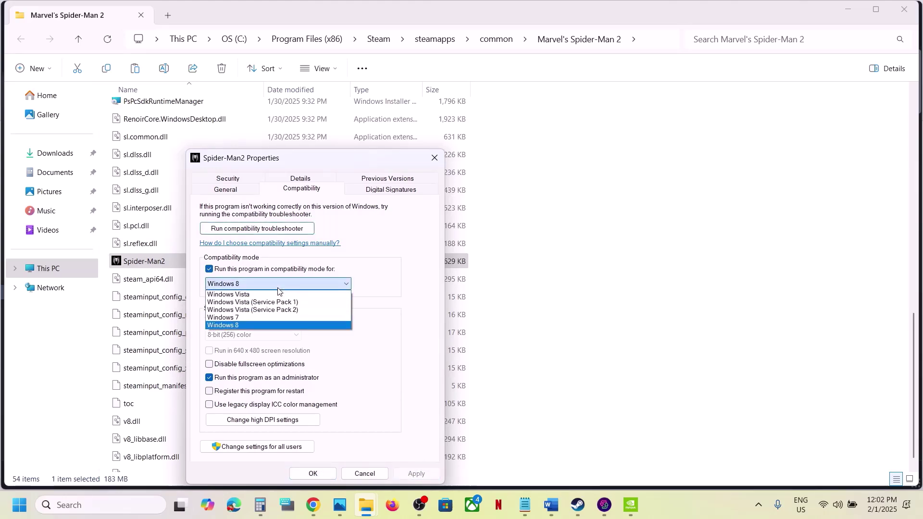
# Change the Spider-Man2 compatibility mode to Windows 7 and disable fullscreen optimizations
pyautogui.click(245, 317)
pyautogui.click(412, 477)
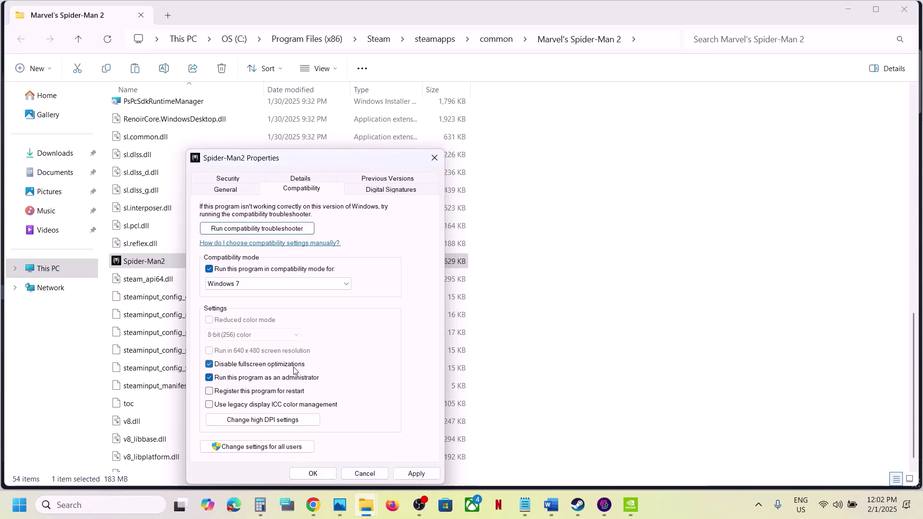
pyautogui.click(317, 475)
# Turn off compatibility mode, disabled fullscreen optimizations and running as administrator in the Spider-Man2 application's properties
pyautogui.rightClick(180, 265)
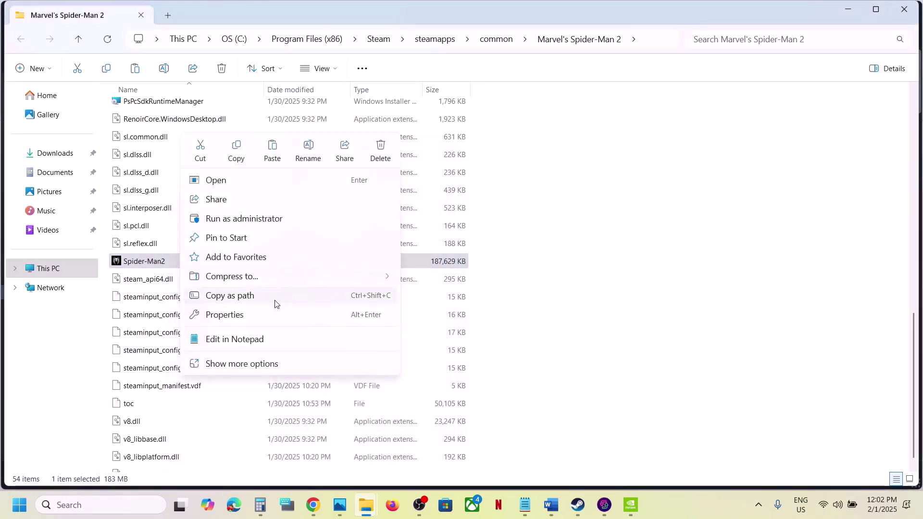
pyautogui.click(274, 313)
pyautogui.click(296, 193)
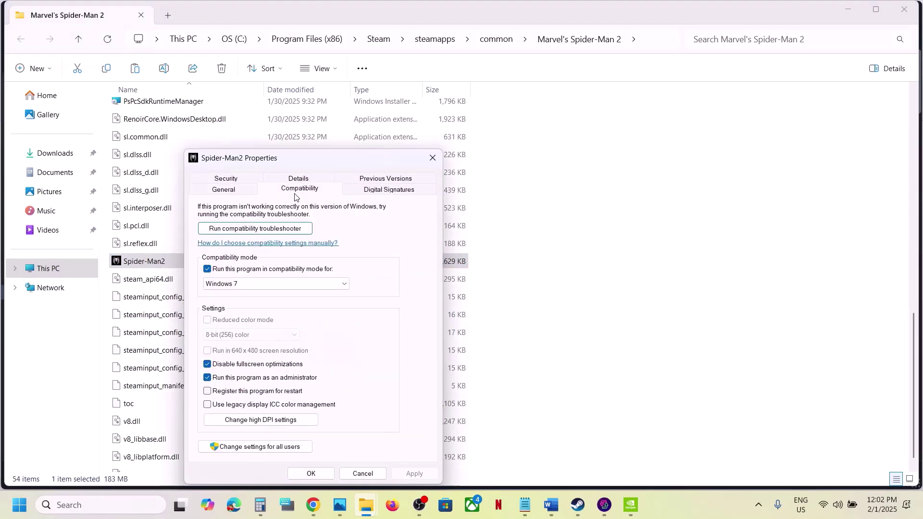
pyautogui.click(208, 269)
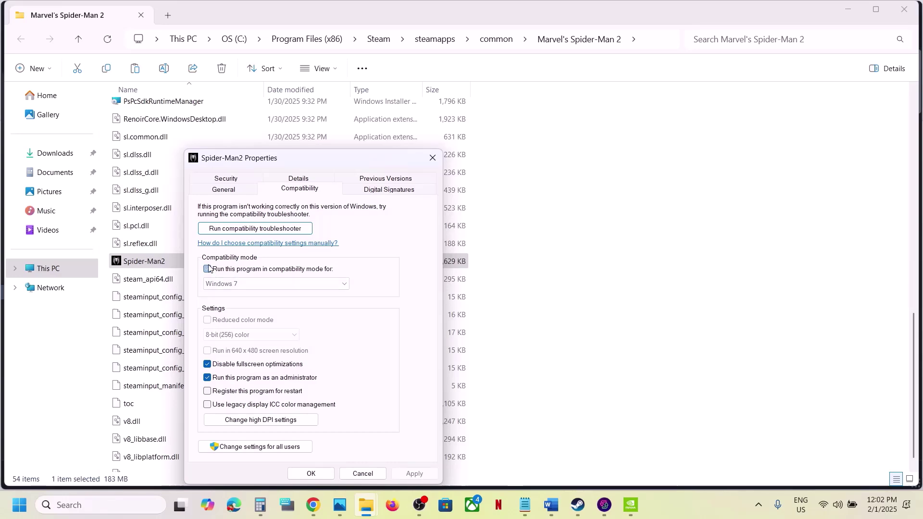
pyautogui.click(208, 377)
pyautogui.click(414, 474)
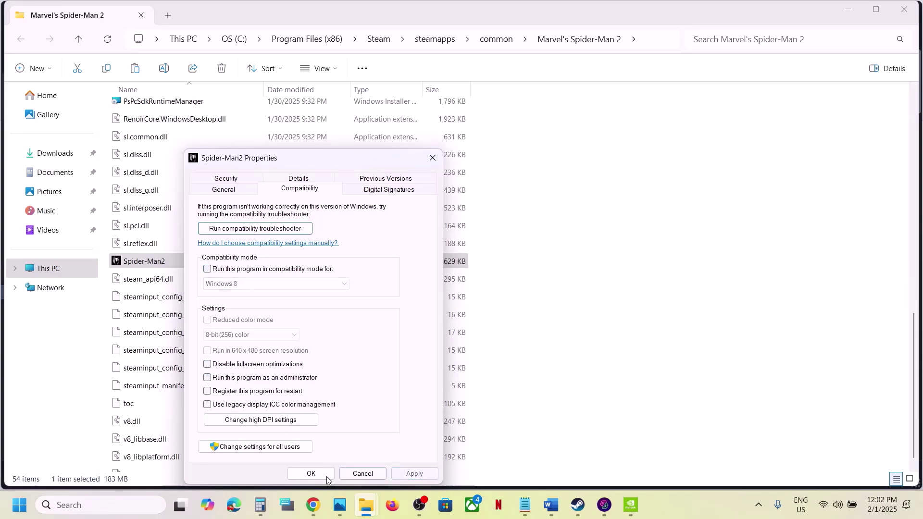
pyautogui.click(311, 474)
# Switch to the Word document and highlight the step 18 advice to verify the game files
pyautogui.hotkey('alt', 'Tab')
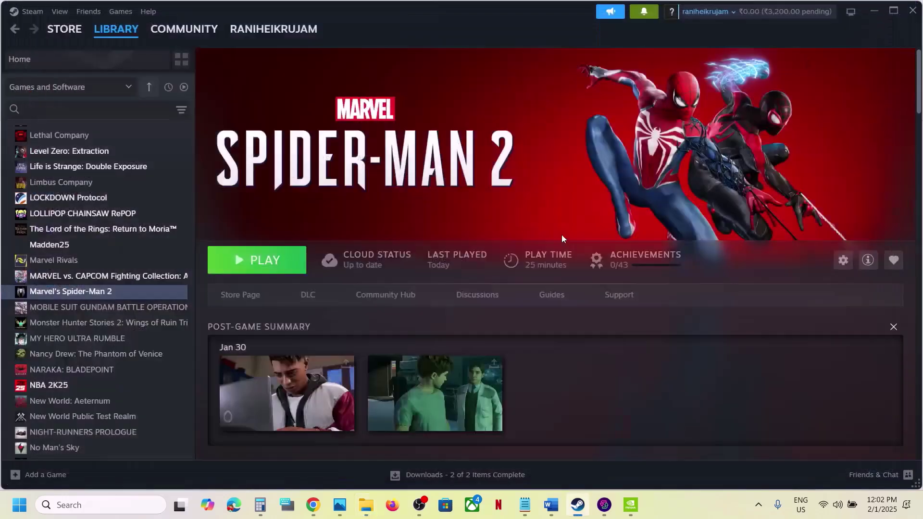
pyautogui.click(552, 505)
pyautogui.scroll(-3, 361, 321)
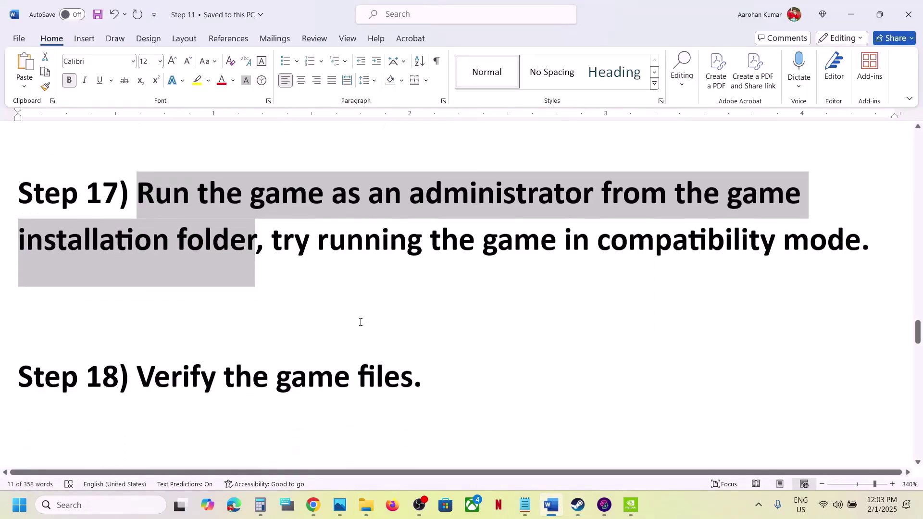
pyautogui.tripleClick(219, 317)
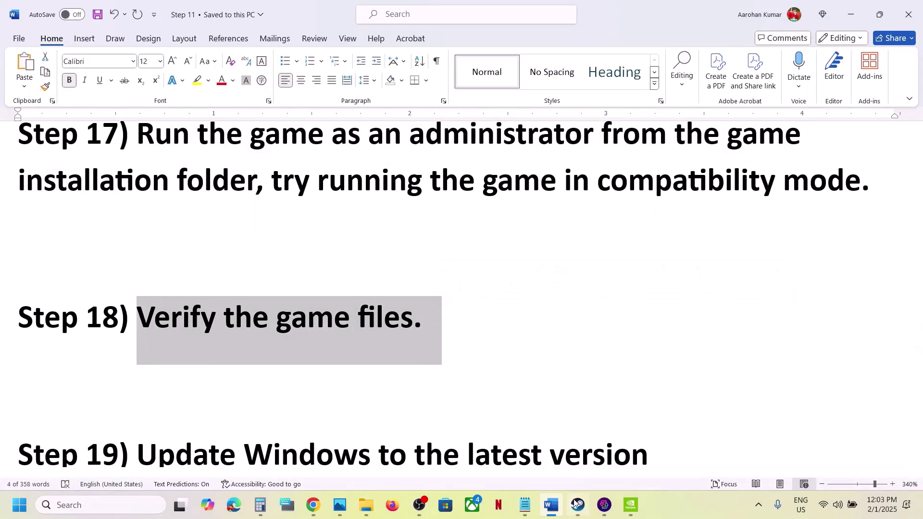
# In Steam, view the option to verify the integrity of Marvel's Spider-Man 2's installed files, and close the game's properties
pyautogui.hotkey('alt', 'Tab')
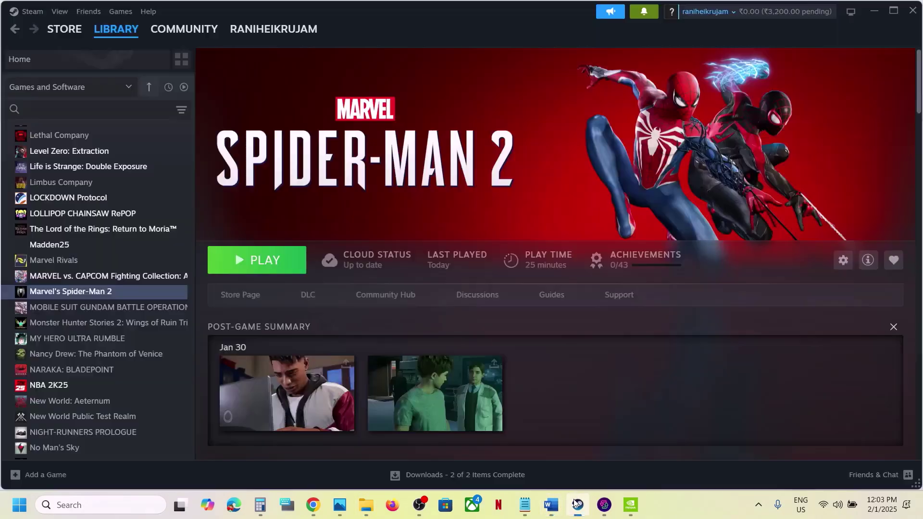
pyautogui.rightClick(134, 294)
pyautogui.click(176, 383)
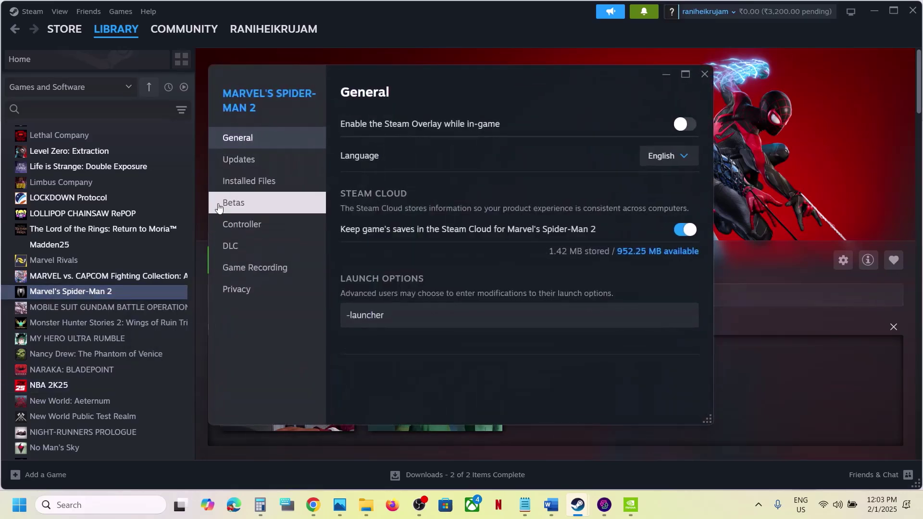
pyautogui.click(243, 181)
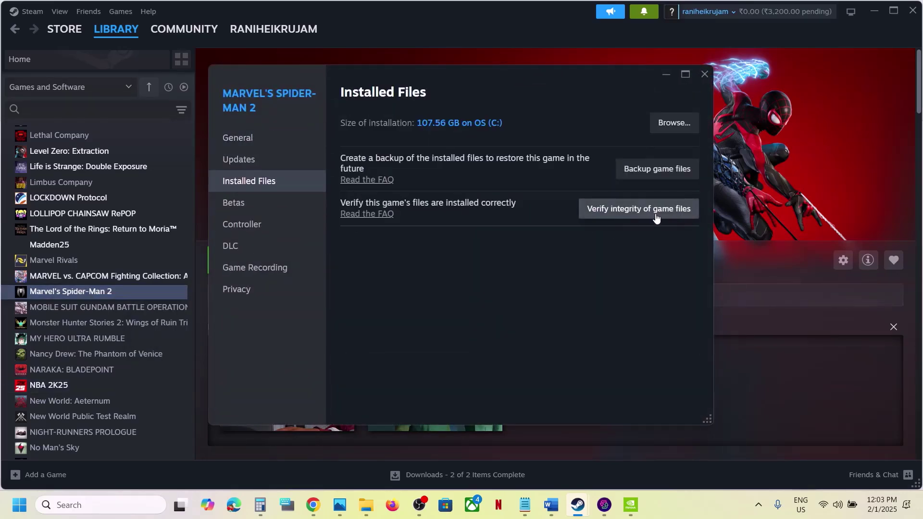
pyautogui.click(705, 75)
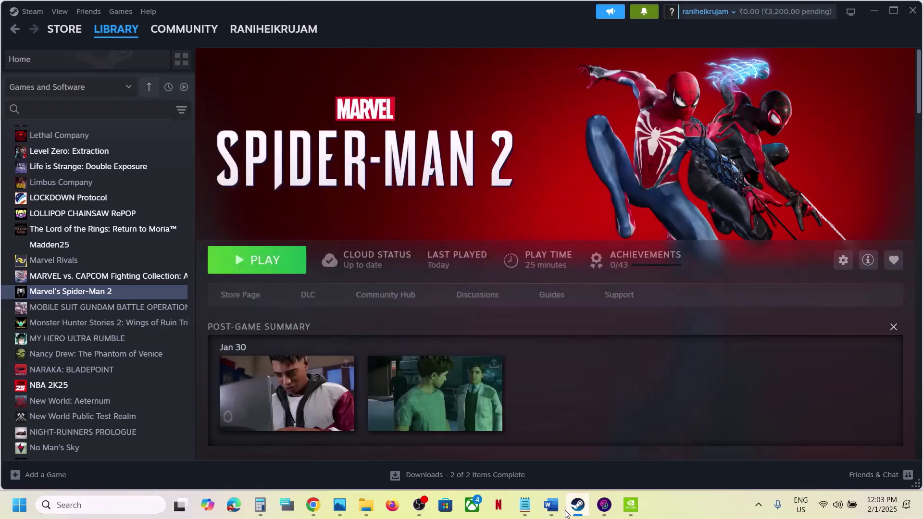
# Return to the Word document and highlight the step 19 advice to update Windows to the latest version
pyautogui.click(551, 510)
pyautogui.click(551, 510)
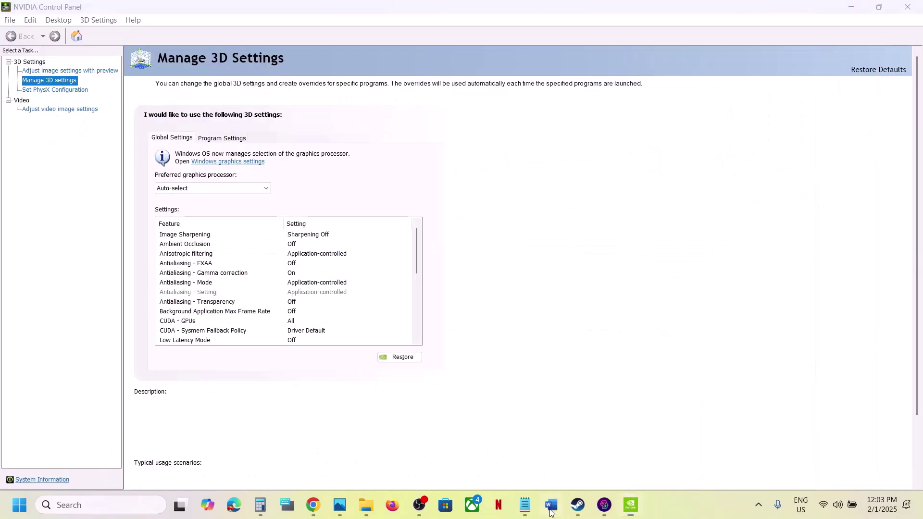
pyautogui.click(551, 512)
pyautogui.scroll(-5, 409, 365)
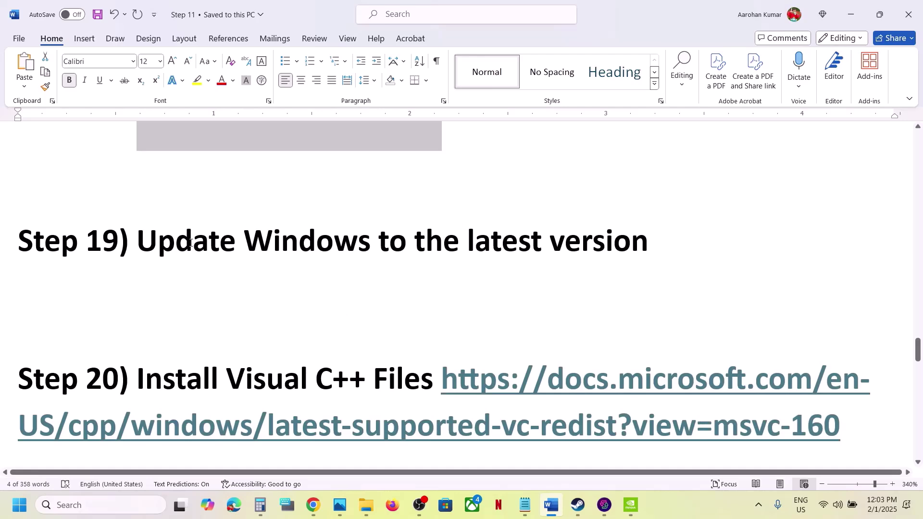
pyautogui.moveTo(190, 243); pyautogui.dragTo(561, 251)
# Open Windows Update in Settings and check for updates
pyautogui.press('super+i')
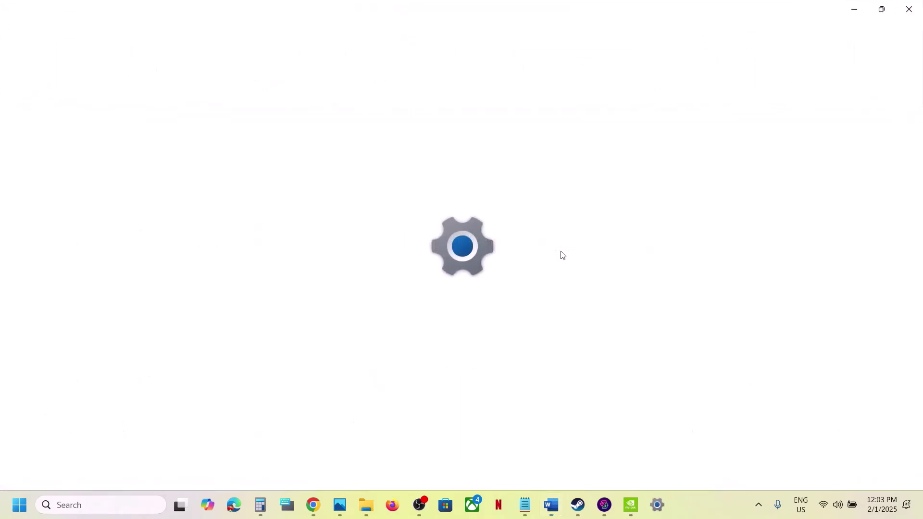
pyautogui.click(99, 391)
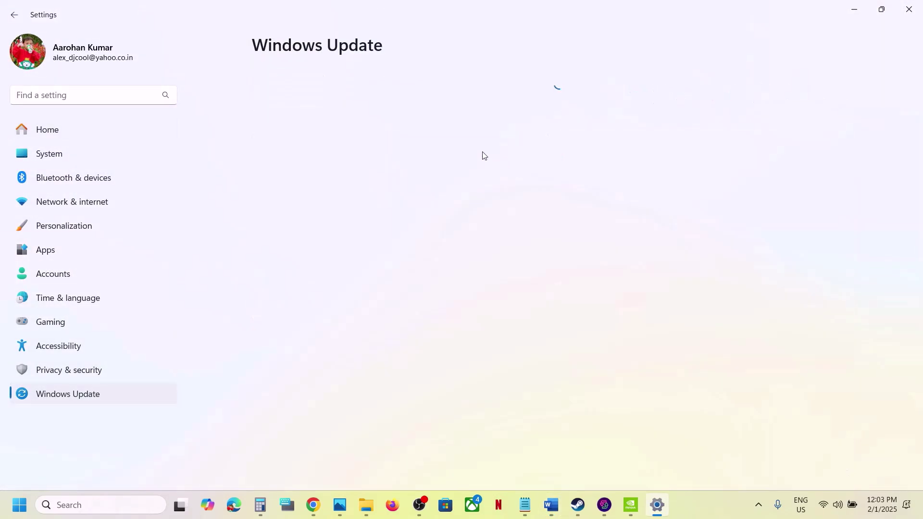
pyautogui.click(788, 102)
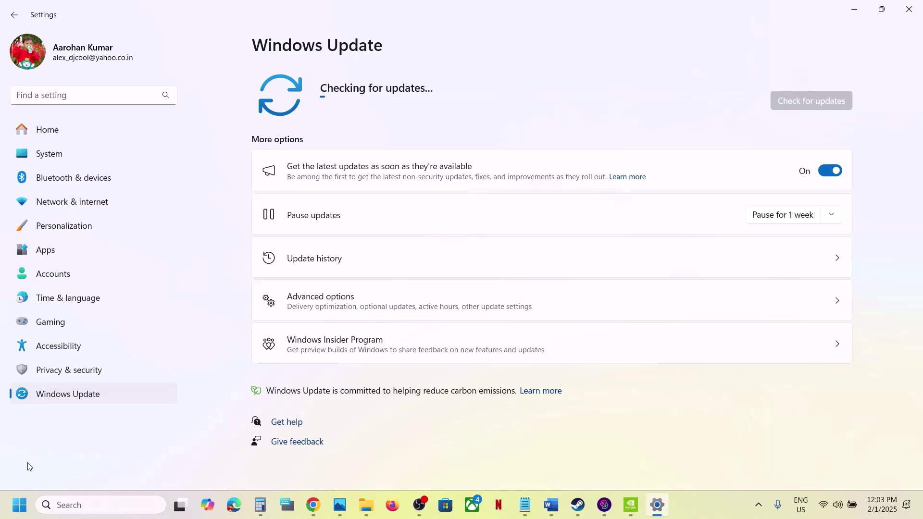
# Show the computer's restart option among the power choices, and dismiss it
pyautogui.click(19, 505)
pyautogui.click(350, 463)
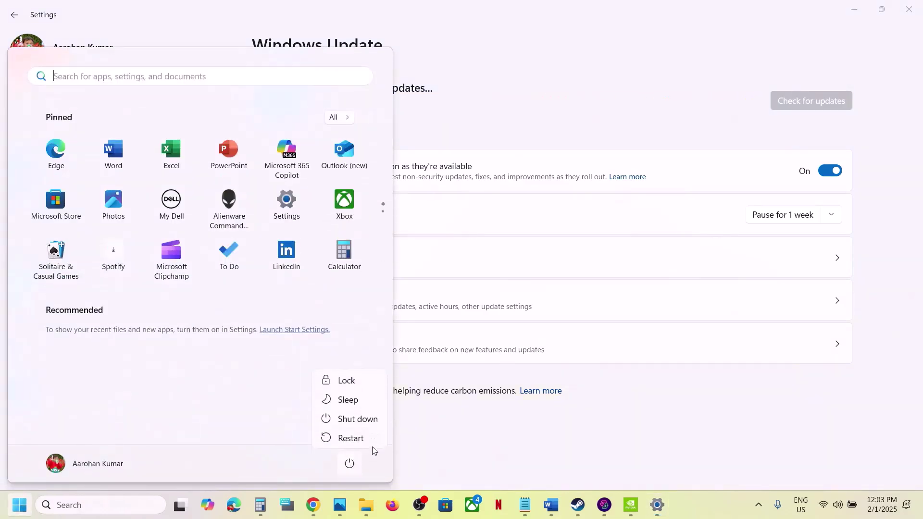
pyautogui.click(461, 436)
pyautogui.click(461, 437)
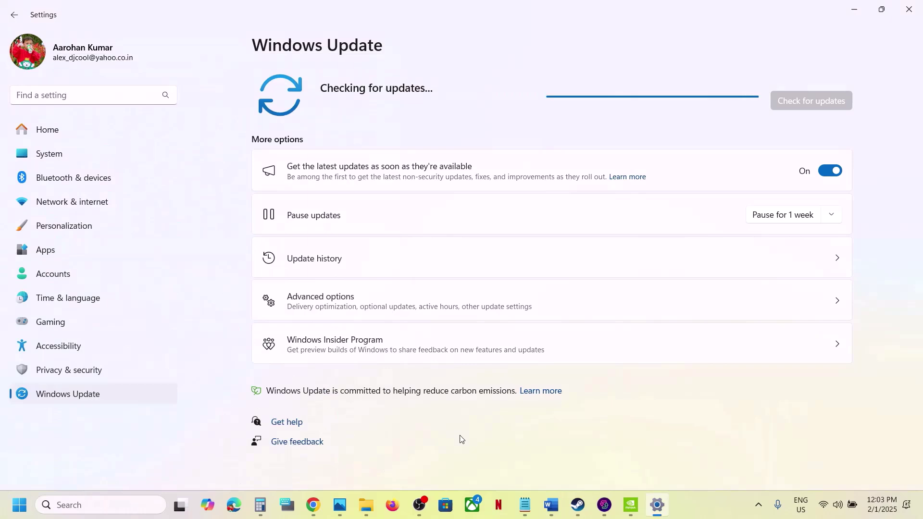
pyautogui.click(166, 503)
pyautogui.write('inve')
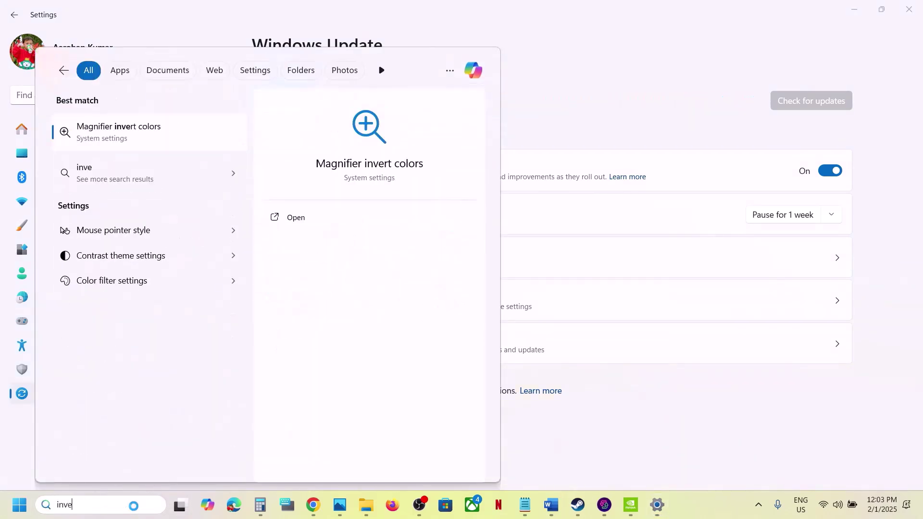
pyautogui.write('r')
pyautogui.press('Return')
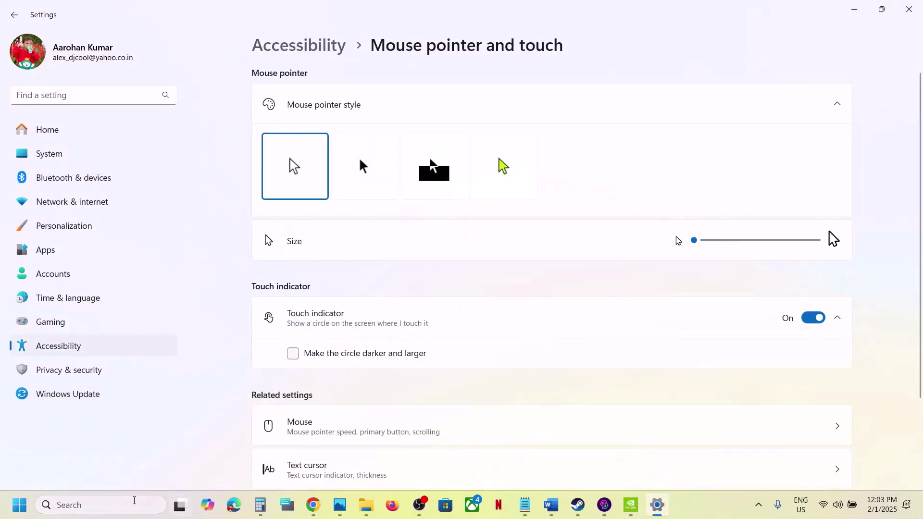
# Run "winver" from Windows search to view the installed Windows version, and close About Windows and Settings
pyautogui.click(134, 500)
pyautogui.write('winver')
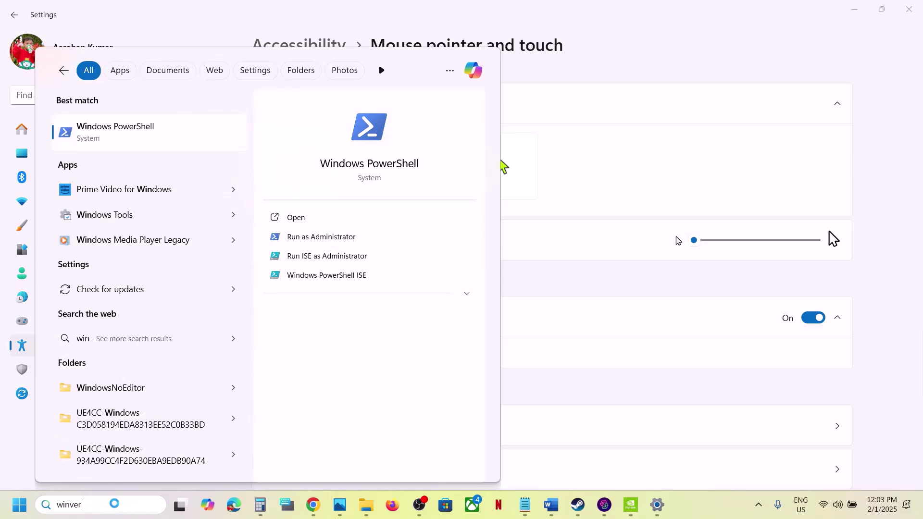
pyautogui.press('Return')
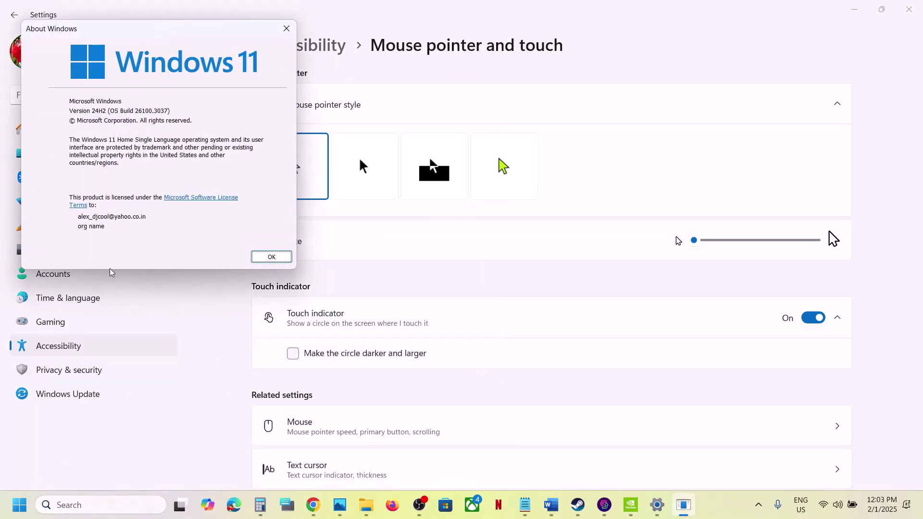
pyautogui.click(286, 28)
pyautogui.click(910, 11)
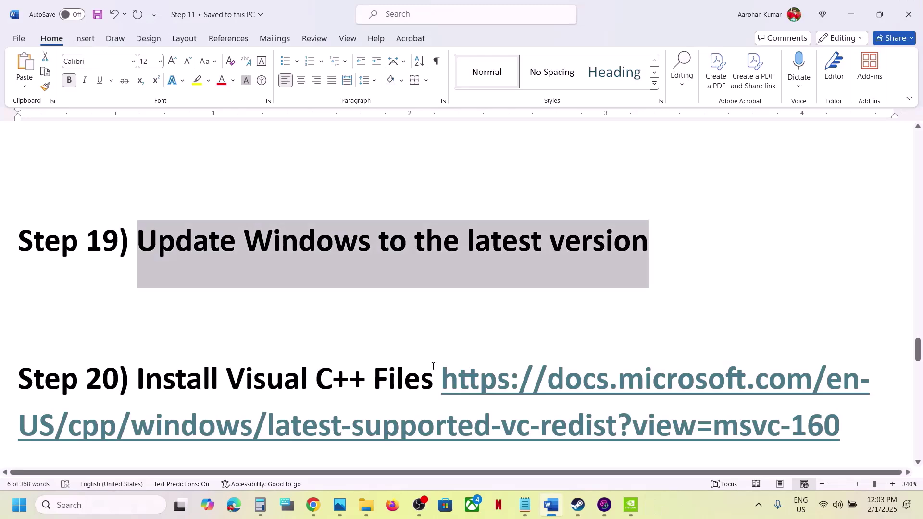
# Copy the Visual C++ redistributable download link from step 20 of the document
pyautogui.scroll(-2, 801, 354)
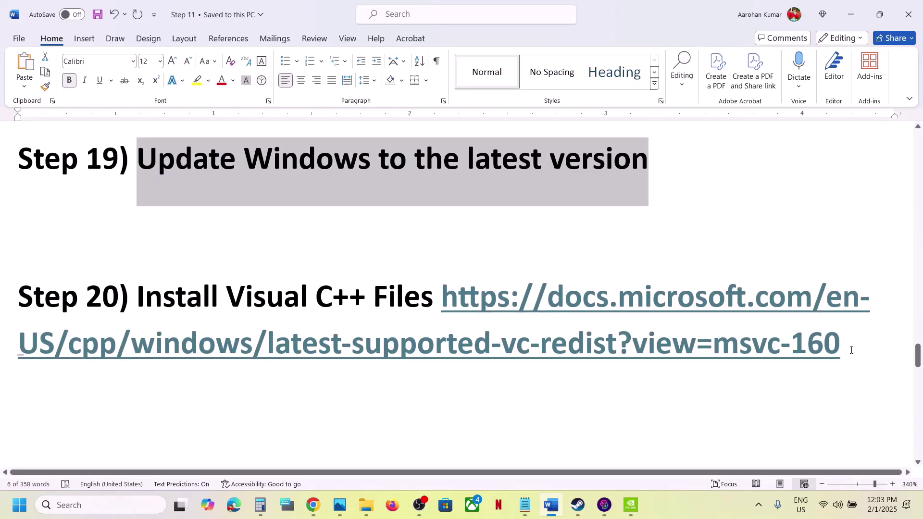
pyautogui.moveTo(851, 350); pyautogui.dragTo(437, 297)
pyautogui.hotkey('ctrl', 'c')
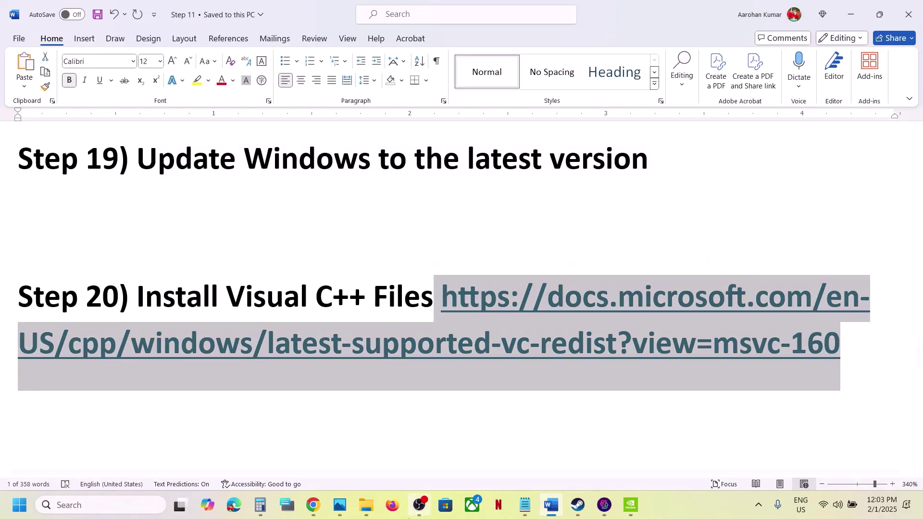
# Open the copied Visual C++ redistributable link in a new Chrome tab and find the Visual Studio 2015–2022 download links
pyautogui.click(306, 515)
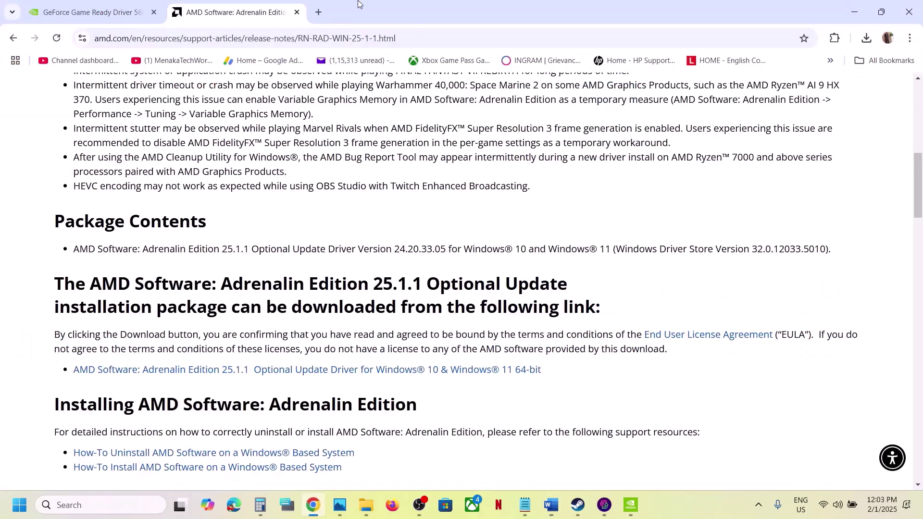
pyautogui.click(319, 13)
pyautogui.hotkey('ctrl', 'v')
pyautogui.press('Return')
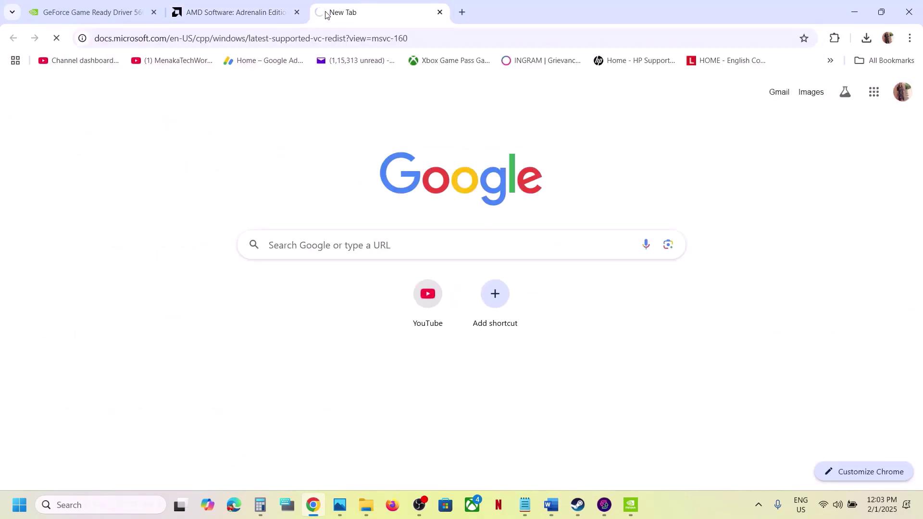
pyautogui.scroll(-10, 343, 177)
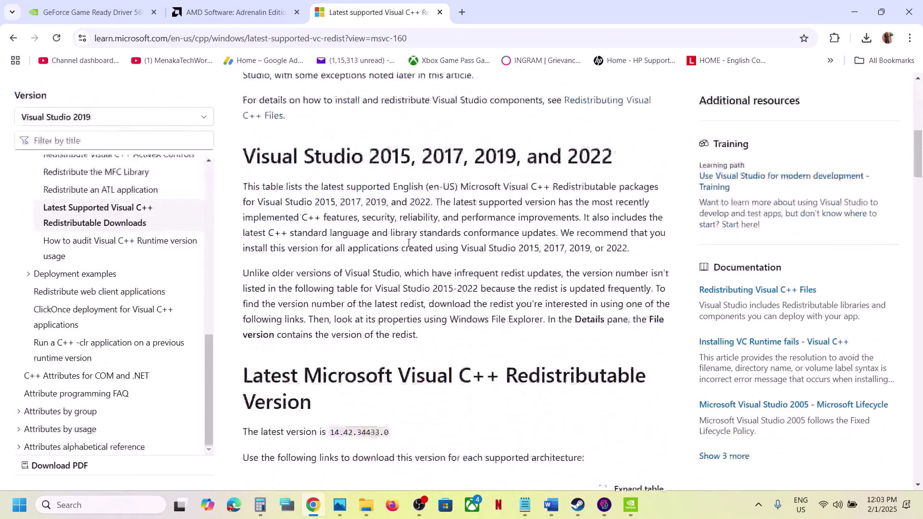
pyautogui.moveTo(322, 158); pyautogui.dragTo(568, 153)
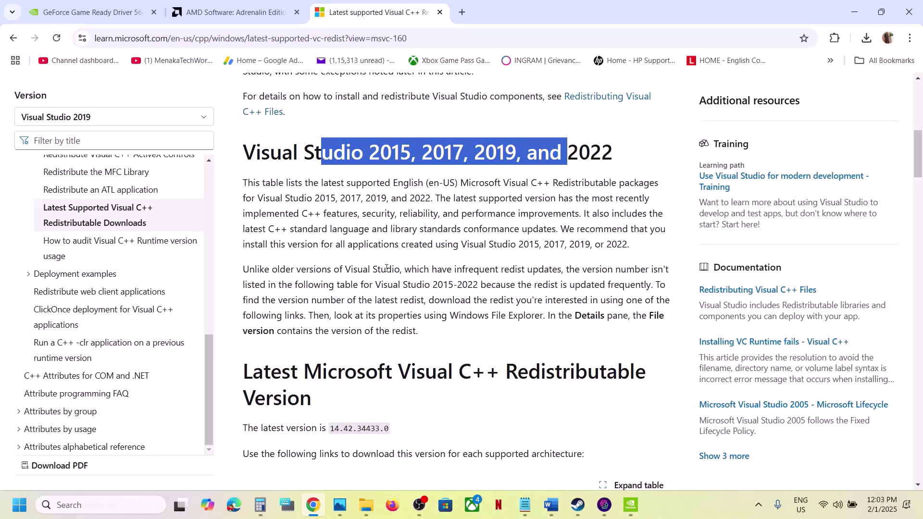
pyautogui.scroll(-6, 387, 268)
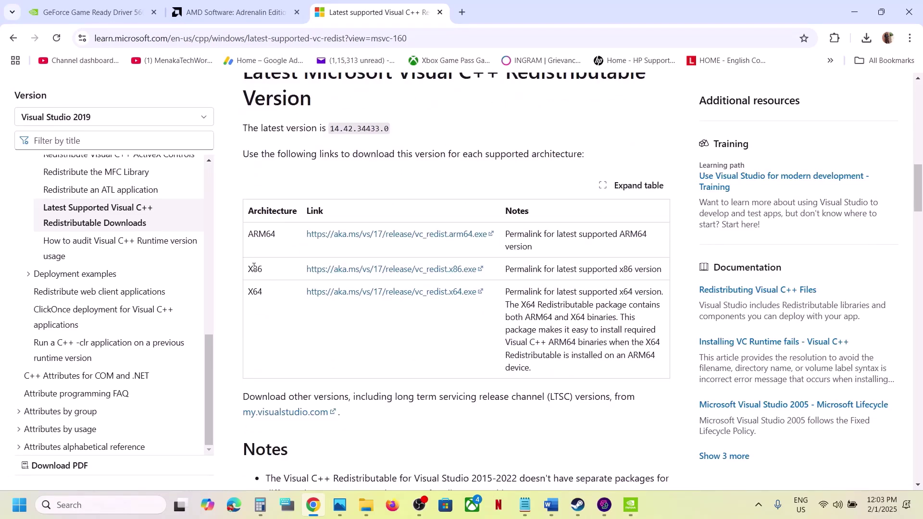
# Download the X86 Visual C++ redistributable and start its repair installation
pyautogui.doubleClick(254, 268)
pyautogui.click(401, 269)
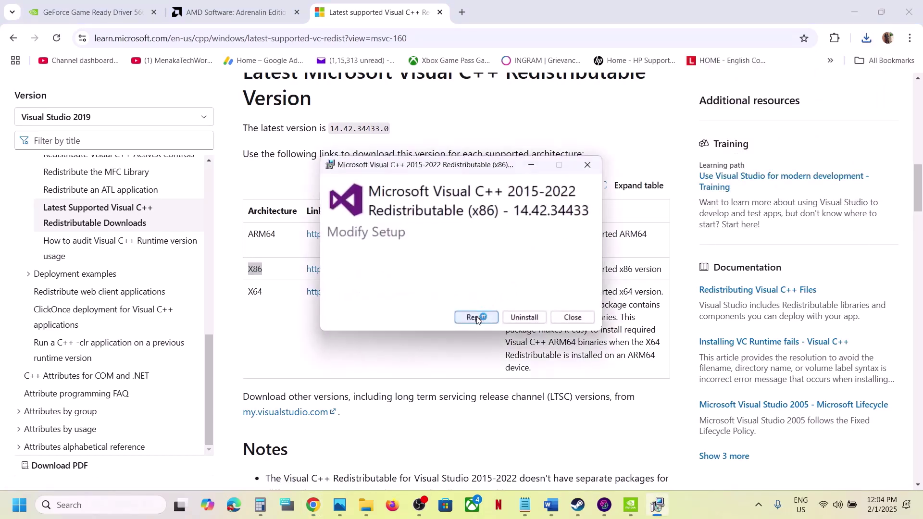
pyautogui.click(476, 318)
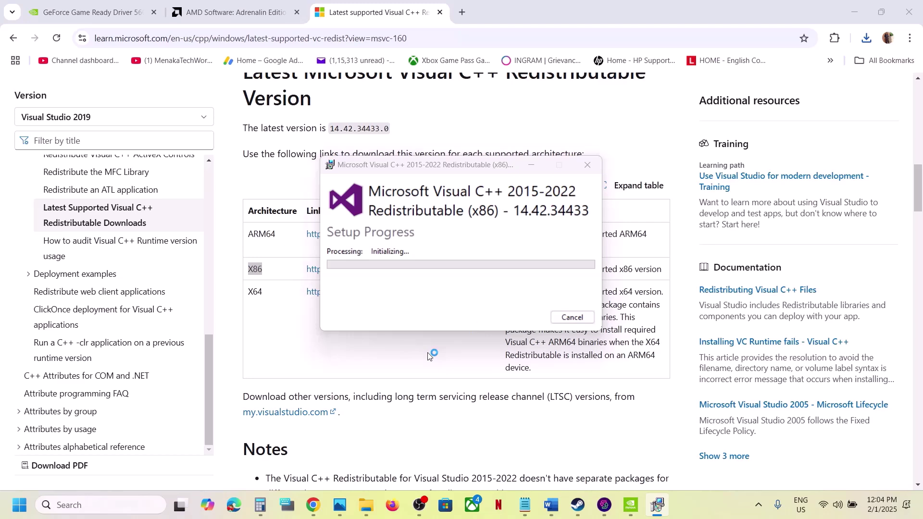
# Download the X64 Visual C++ redistributable, launch VC_redist.x64.exe, and start its repair
pyautogui.doubleClick(252, 292)
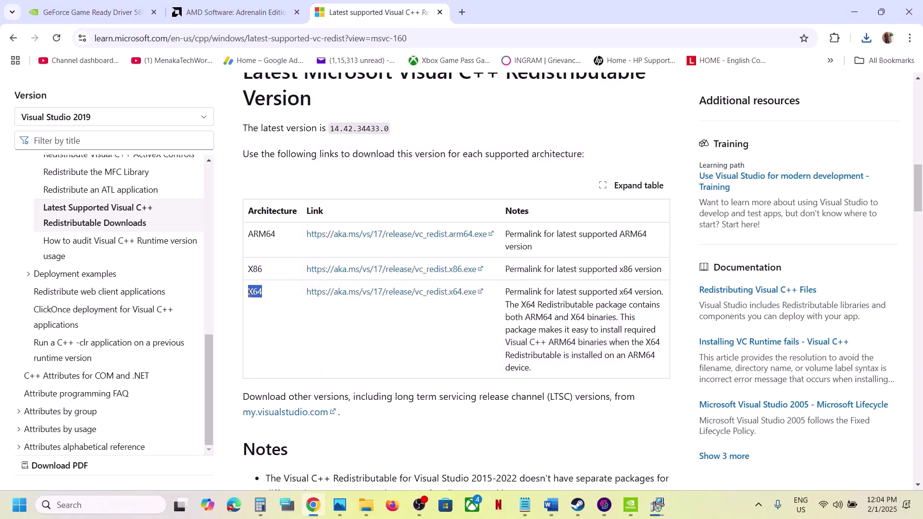
pyautogui.click(413, 290)
pyautogui.click(866, 38)
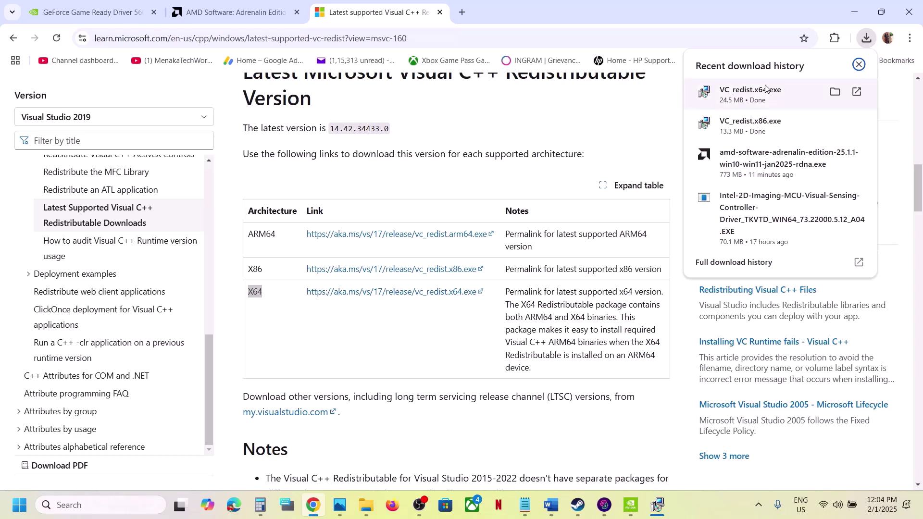
pyautogui.click(766, 88)
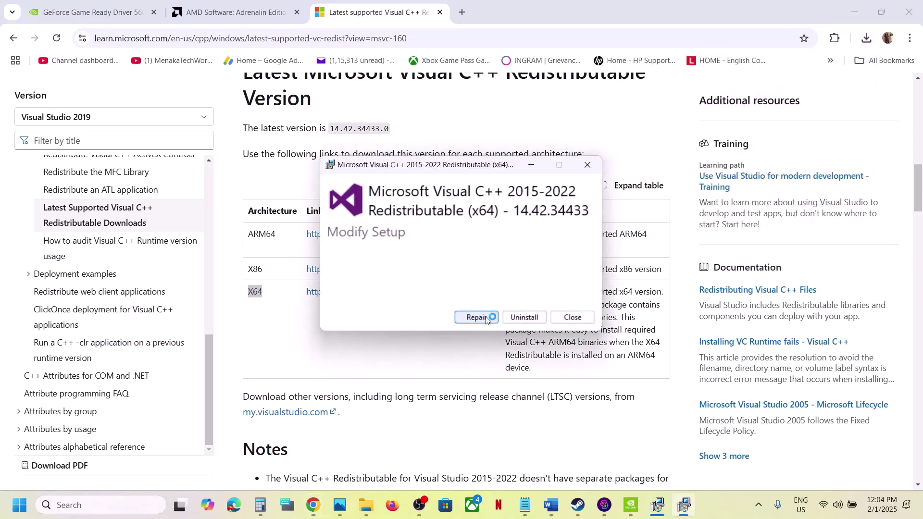
pyautogui.click(486, 318)
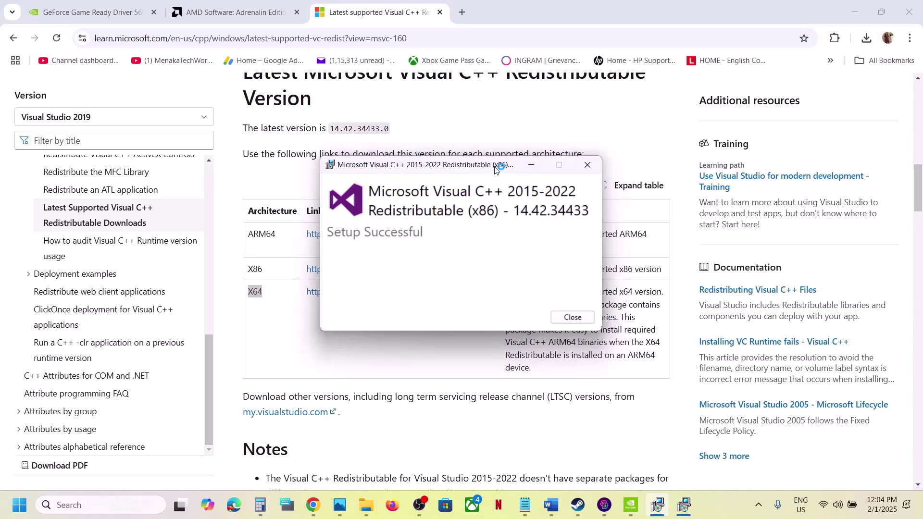
# Move the x86 setup window aside and close both Visual C++ setup windows
pyautogui.moveTo(496, 169); pyautogui.dragTo(273, 199)
pyautogui.click(473, 229)
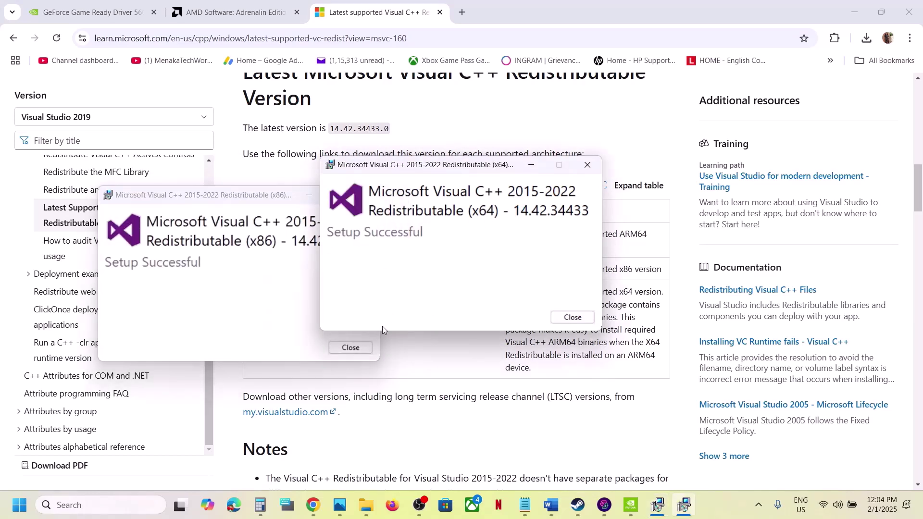
pyautogui.click(351, 347)
pyautogui.click(573, 317)
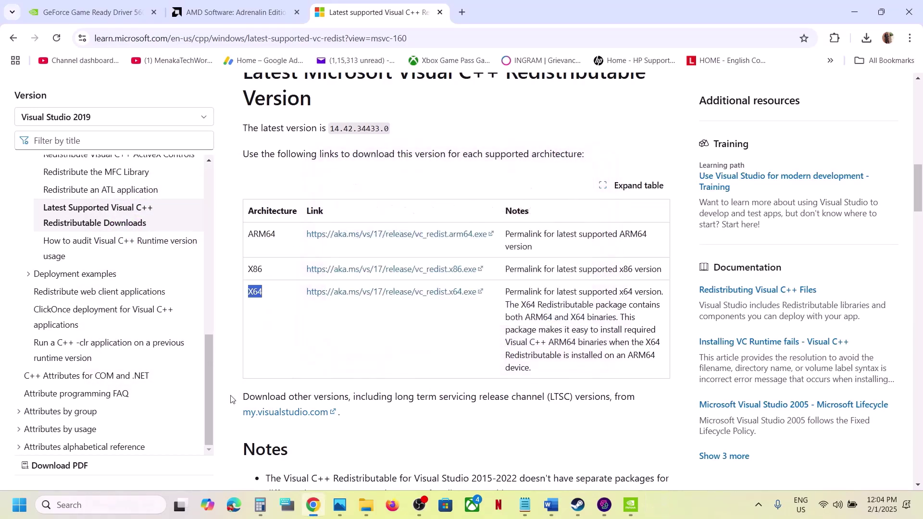
# Show the computer's power choices for a restart, dismiss them, and switch to Marvel's Spider-Man 2 in Steam
pyautogui.click(20, 504)
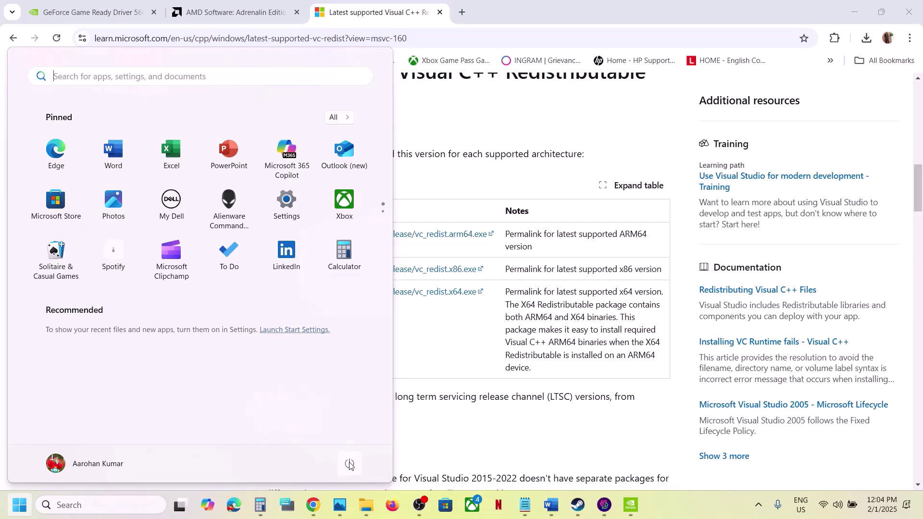
pyautogui.click(349, 464)
pyautogui.click(351, 439)
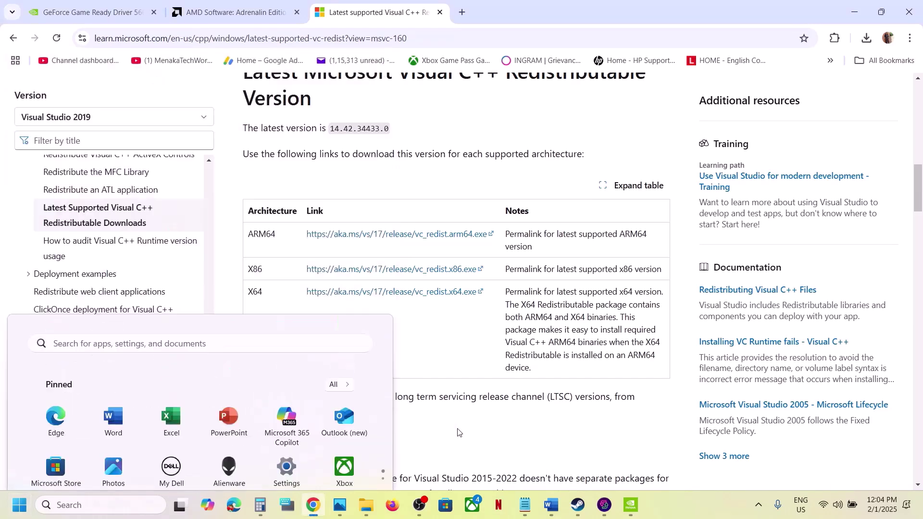
pyautogui.click(579, 507)
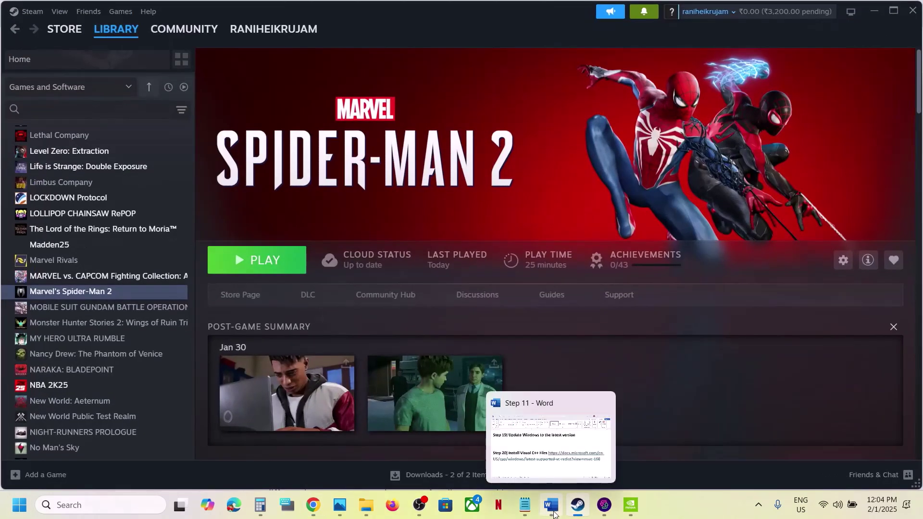
# Return to the Word document and review step 21 on unplugging external devices and step 22 on the paging file
pyautogui.click(552, 505)
pyautogui.scroll(-5, 336, 317)
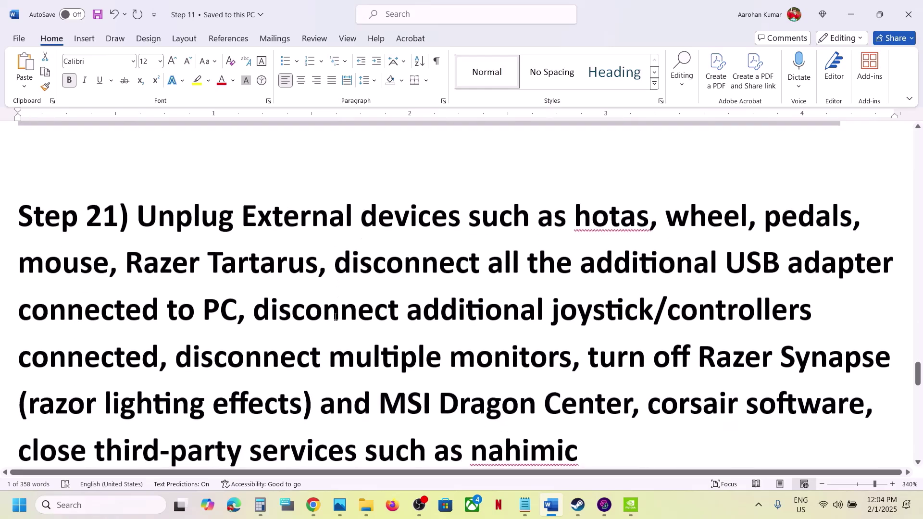
pyautogui.moveTo(157, 215); pyautogui.dragTo(521, 354)
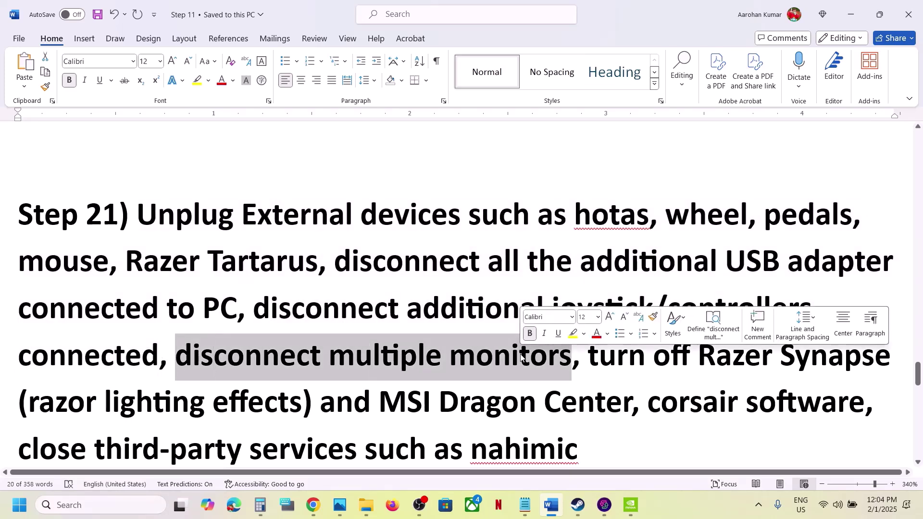
pyautogui.scroll(-3, 521, 354)
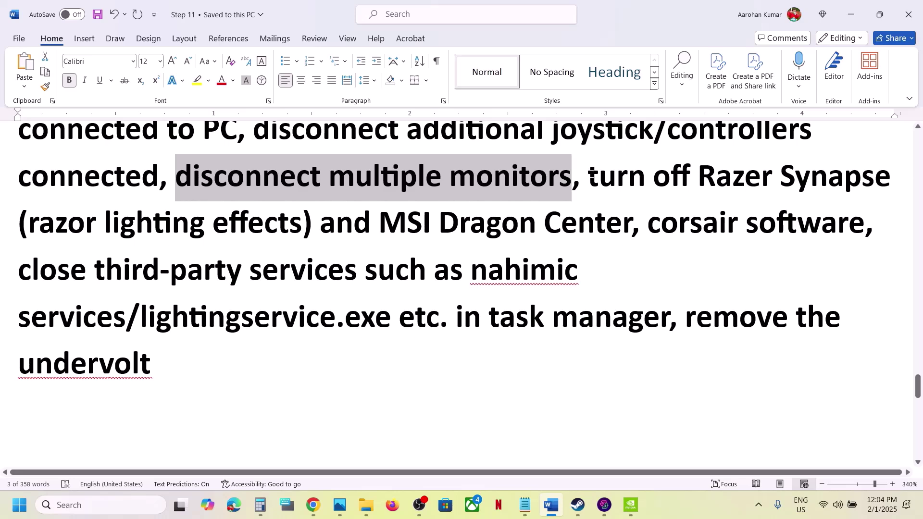
pyautogui.moveTo(592, 174); pyautogui.dragTo(442, 306)
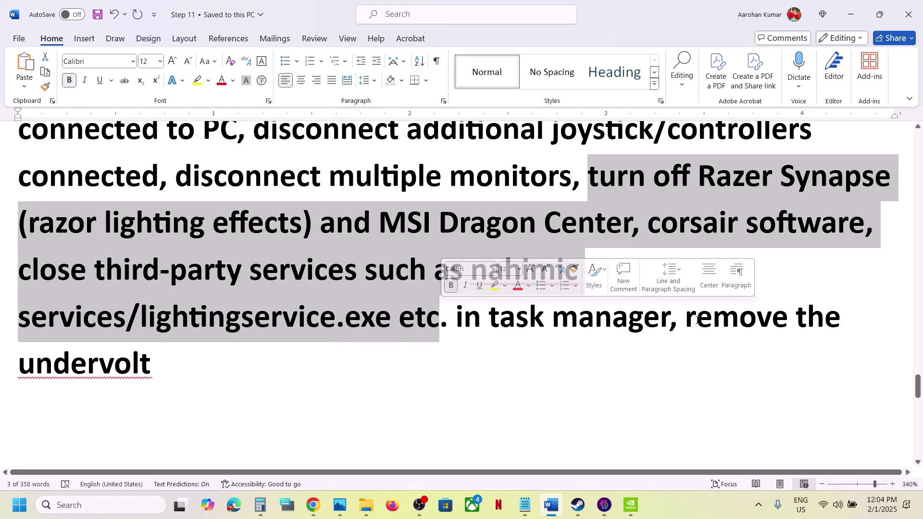
pyautogui.moveTo(695, 318); pyautogui.dragTo(790, 343)
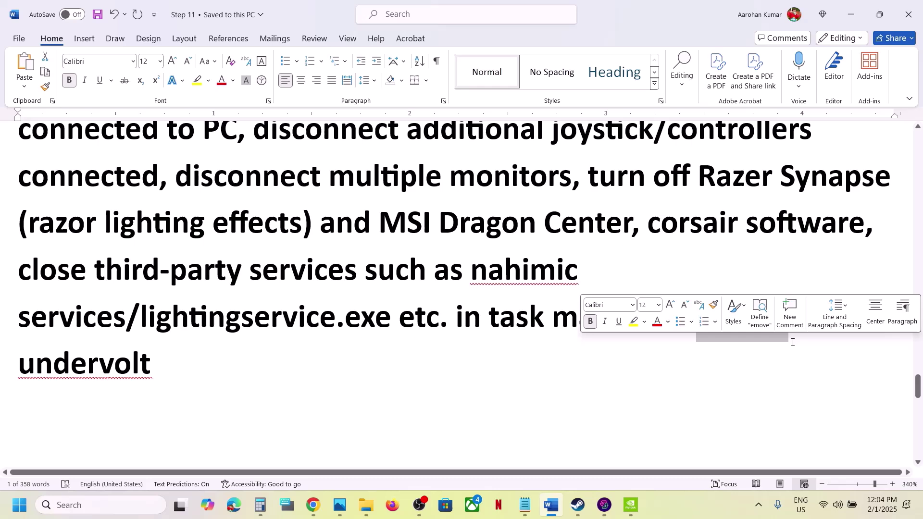
pyautogui.click(195, 361)
pyautogui.scroll(-4, 299, 426)
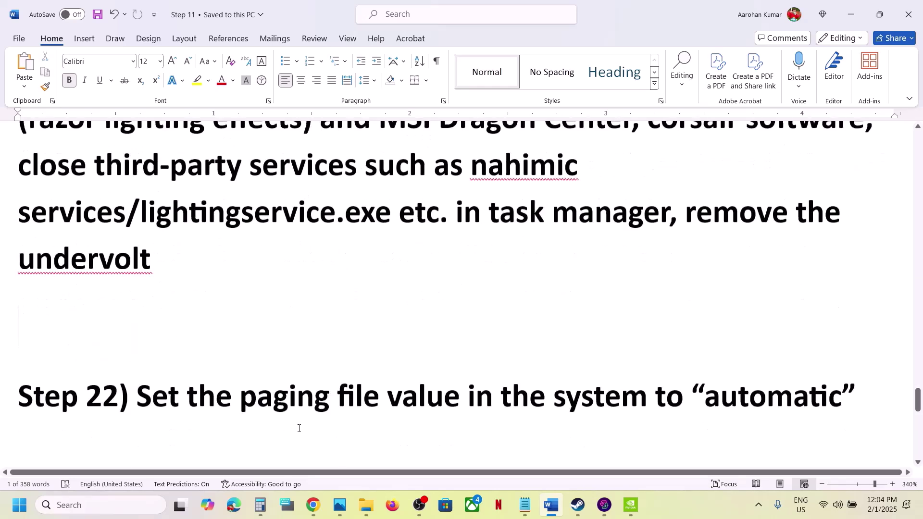
pyautogui.scroll(1, 298, 427)
pyautogui.moveTo(138, 319); pyautogui.dragTo(528, 336)
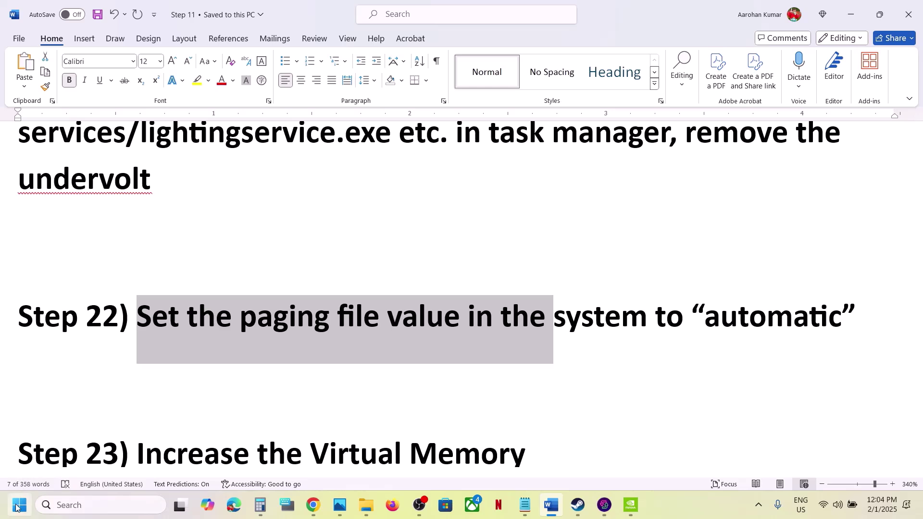
# Copy "View Advanced system settings" from step 23 and use it in Windows search to open System Properties
pyautogui.scroll(-3, 211, 418)
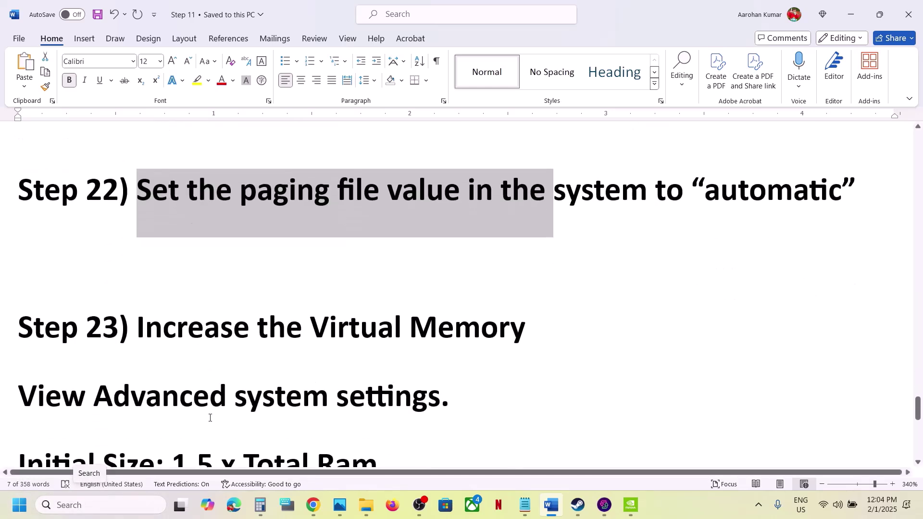
pyautogui.moveTo(442, 393); pyautogui.dragTo(18, 394)
pyautogui.hotkey('ctrl', 'c')
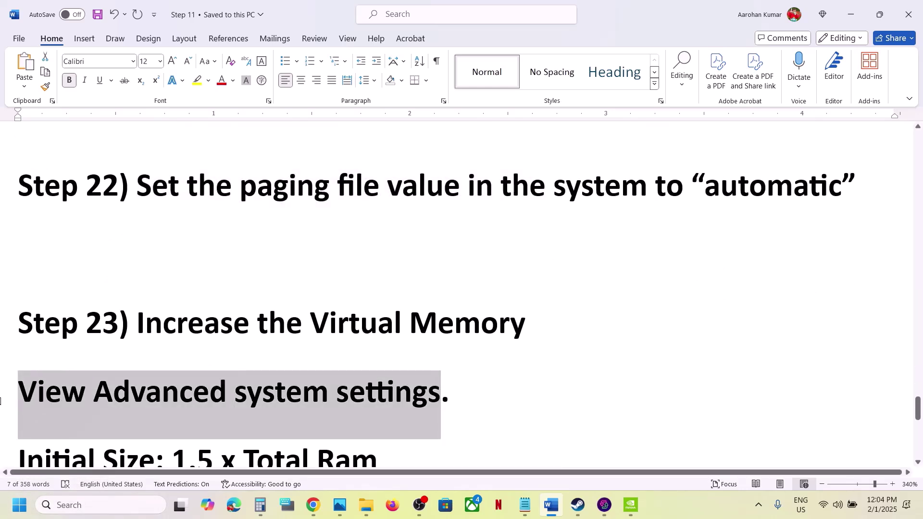
pyautogui.click(97, 503)
pyautogui.hotkey('ctrl', 'v')
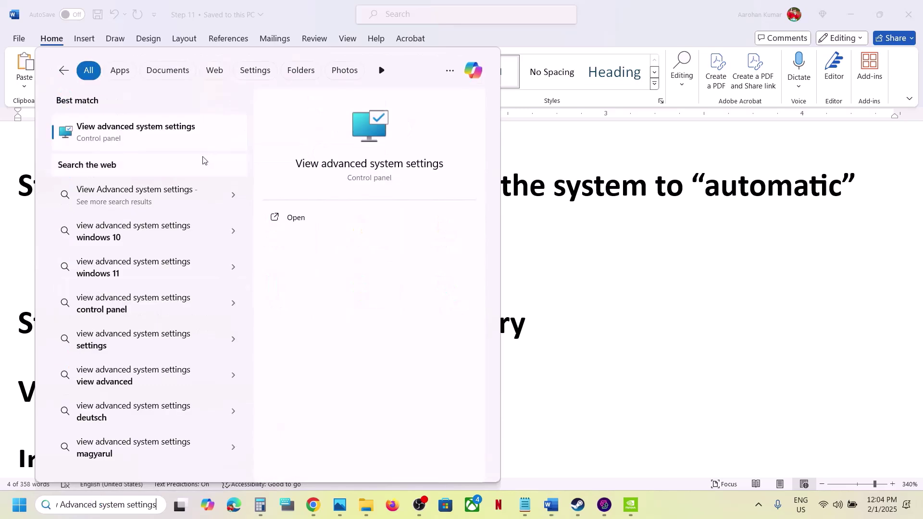
pyautogui.click(159, 132)
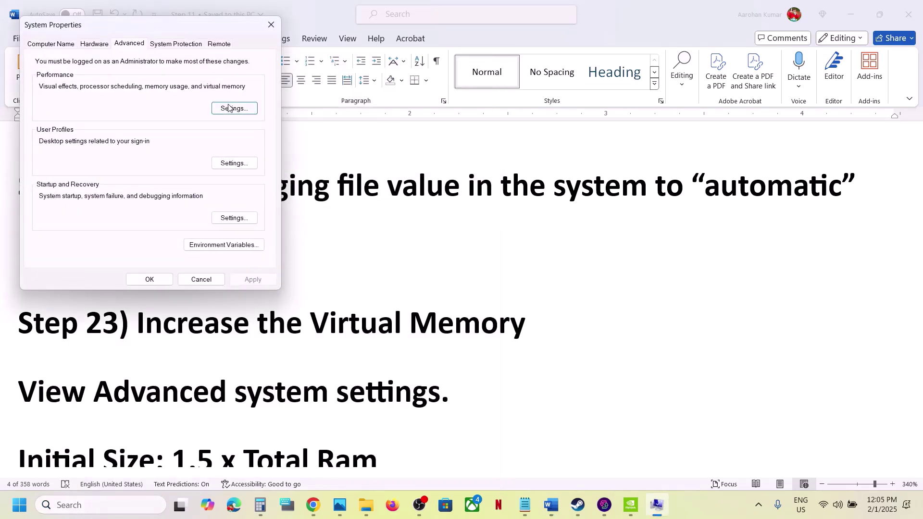
# In the advanced Performance Options, apply automatic paging file management for all drives and accept the restart notice
pyautogui.click(228, 108)
pyautogui.click(102, 87)
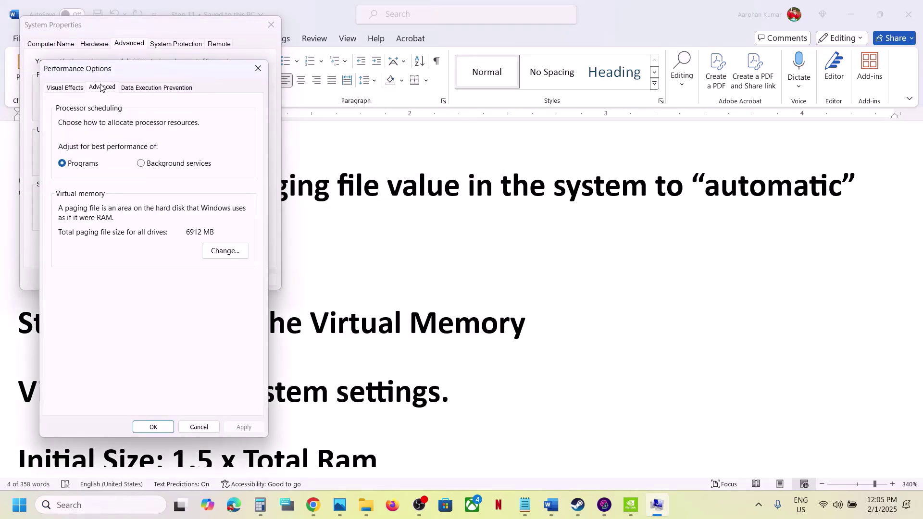
pyautogui.click(226, 250)
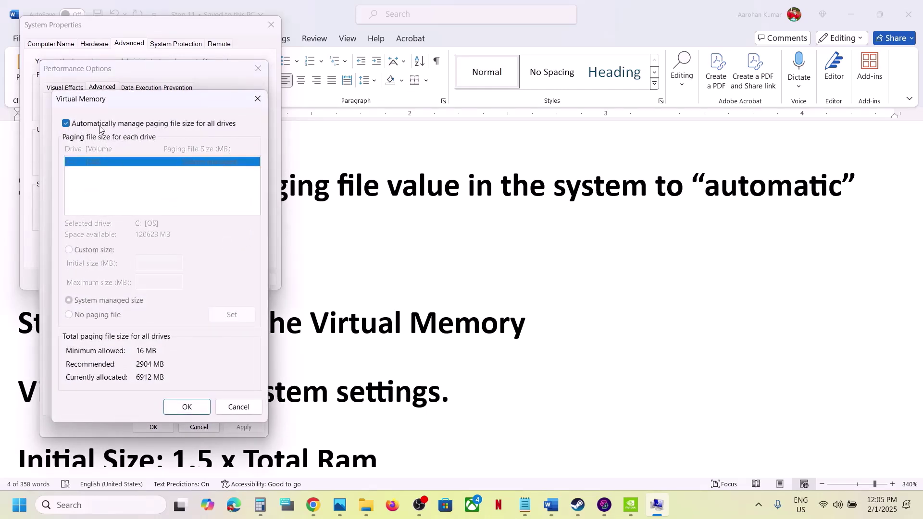
pyautogui.click(186, 405)
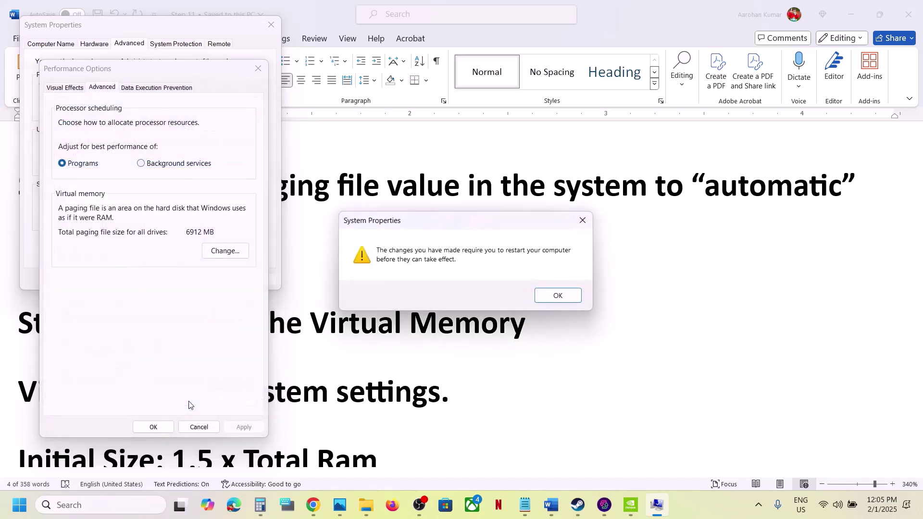
pyautogui.click(559, 297)
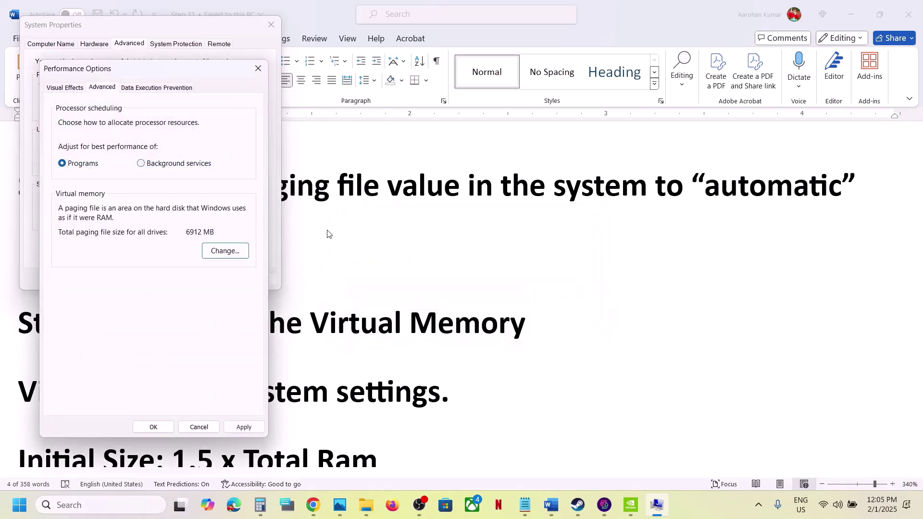
# Disable automatic paging file management, set drive C: to System managed size, and accept the restart notice
pyautogui.click(237, 258)
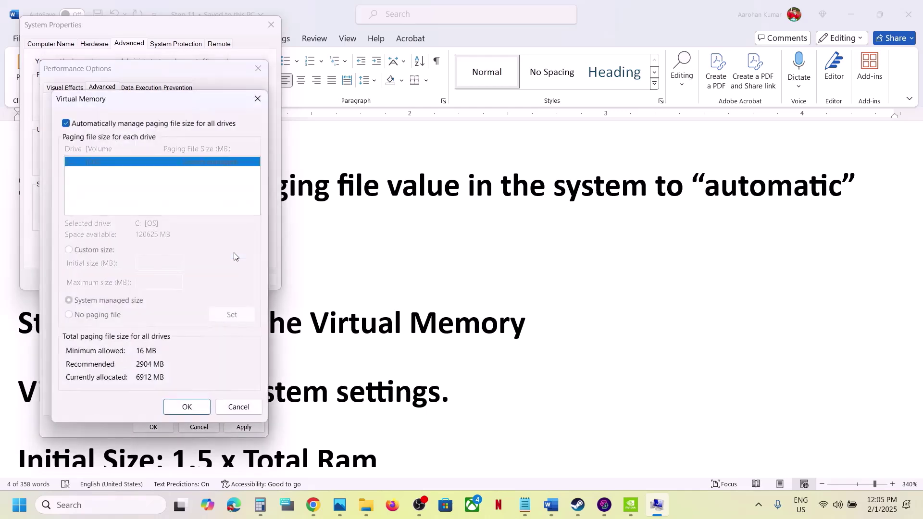
pyautogui.click(66, 123)
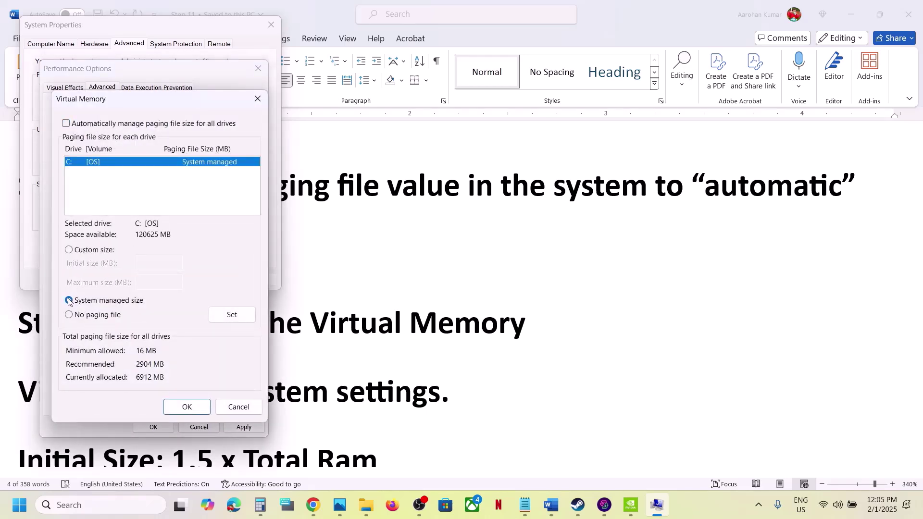
pyautogui.click(221, 316)
pyautogui.click(192, 410)
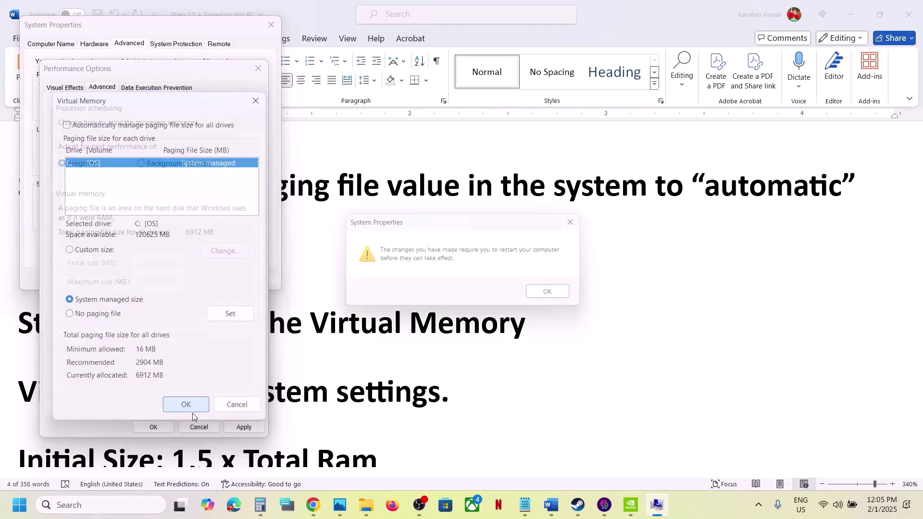
pyautogui.click(572, 301)
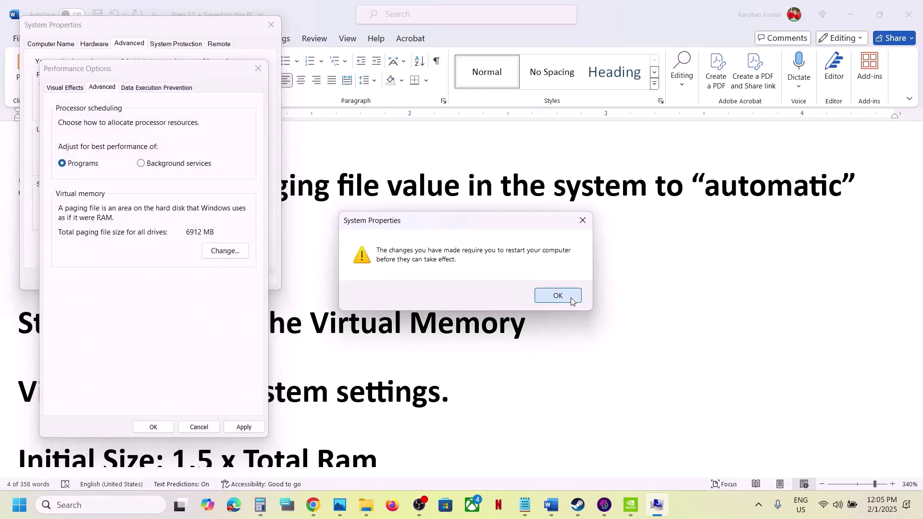
# Close Performance Options and System Properties, and highlight the step 23 heading "Increase the Virtual Memory" in the document
pyautogui.click(258, 68)
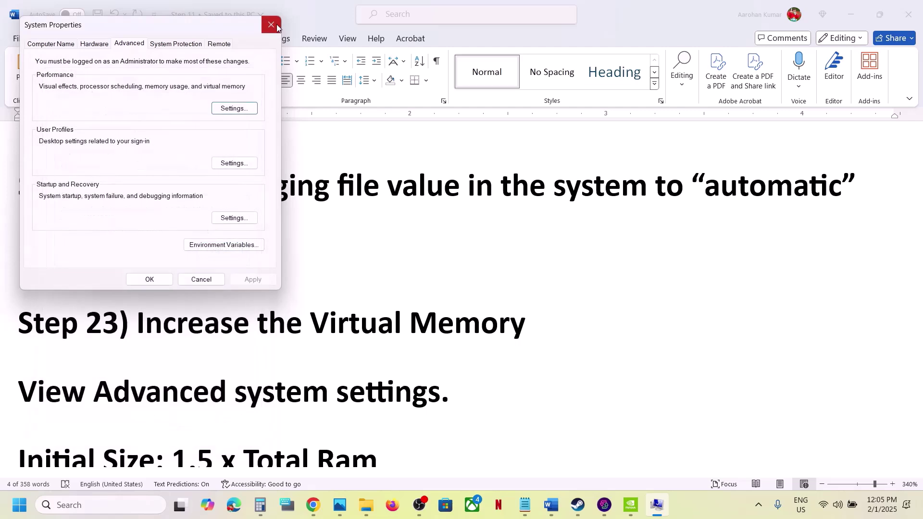
pyautogui.click(271, 24)
pyautogui.moveTo(138, 323); pyautogui.dragTo(528, 331)
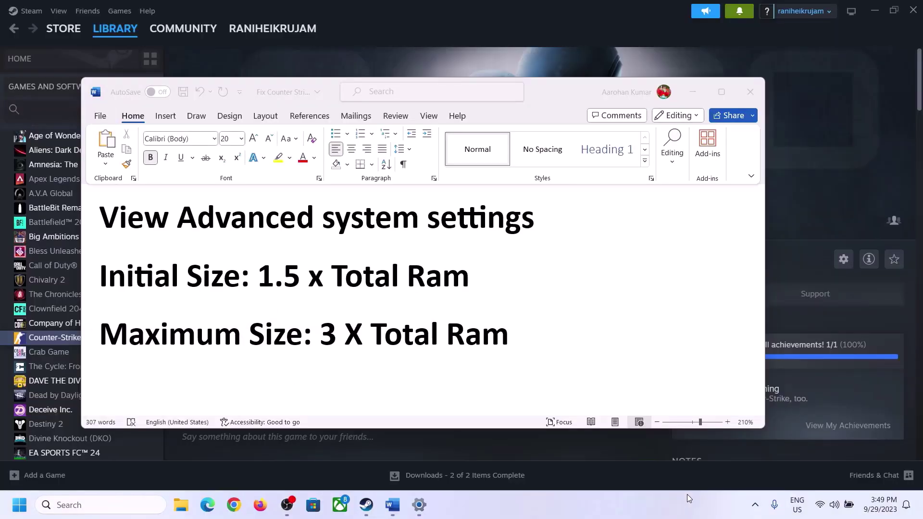
# Copy "View Advanced system settings" from the document and use it in Windows search to open System Properties, positioned over the document
pyautogui.click(112, 222)
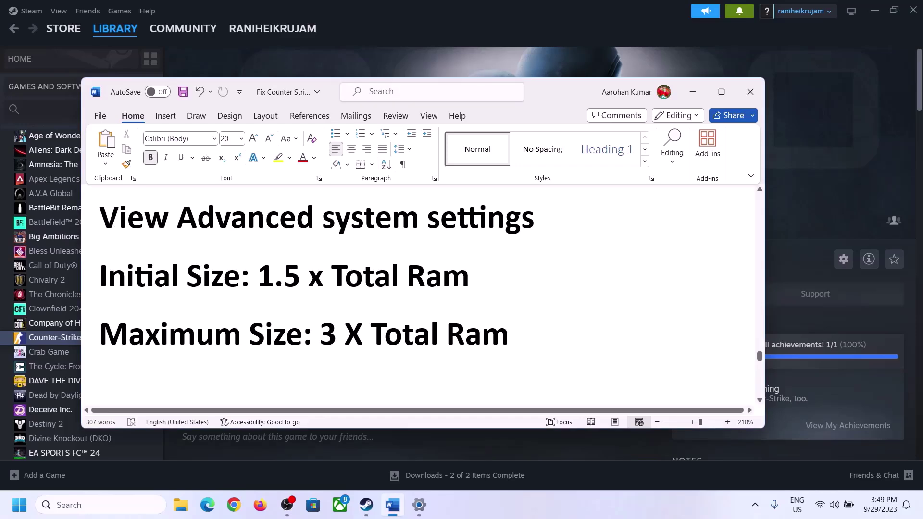
pyautogui.moveTo(168, 229); pyautogui.dragTo(515, 227)
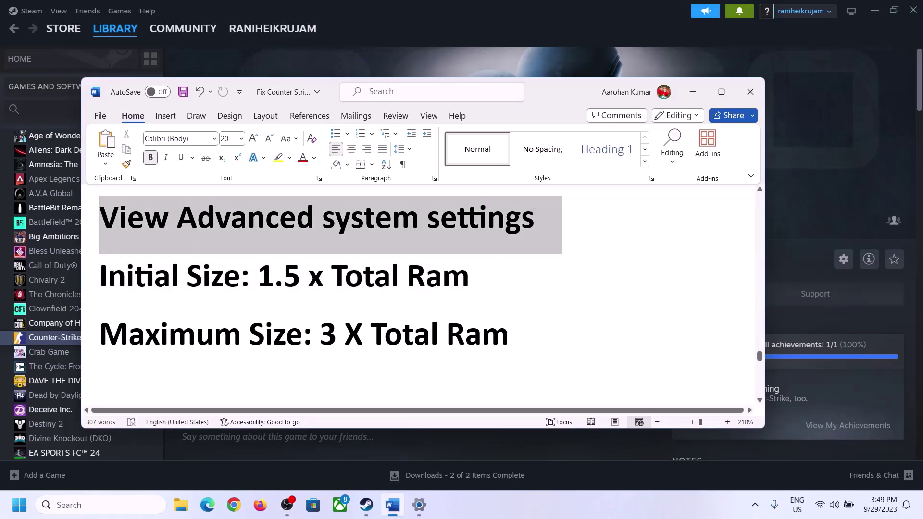
pyautogui.hotkey('ctrl', 'c')
pyautogui.click(99, 502)
pyautogui.hotkey('ctrl', 'v')
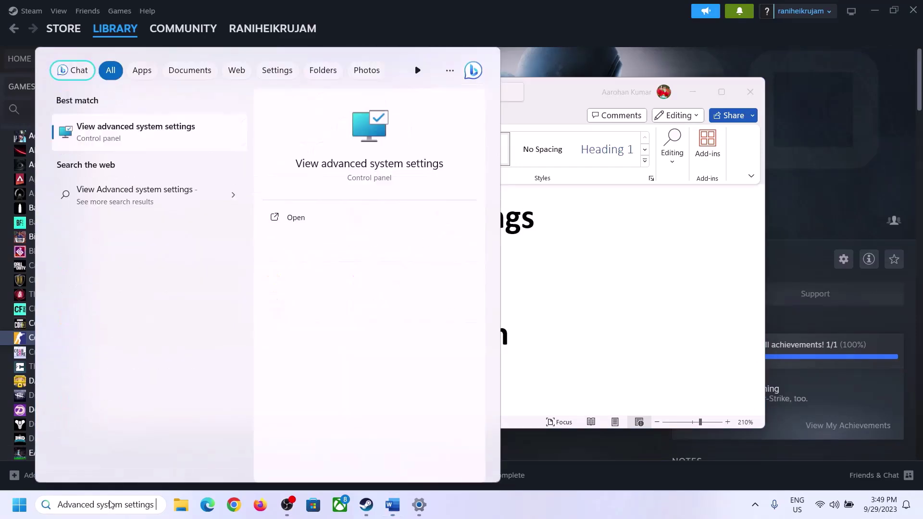
pyautogui.click(129, 141)
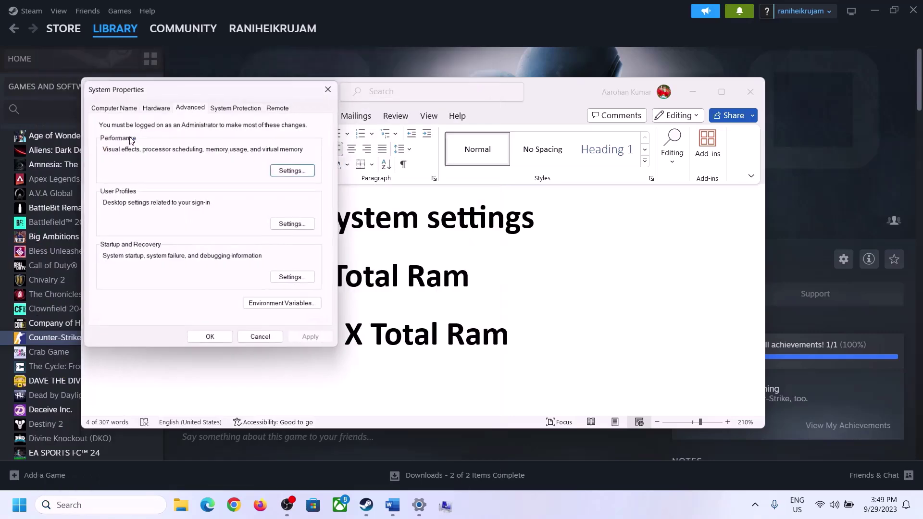
pyautogui.moveTo(192, 93); pyautogui.dragTo(413, 167)
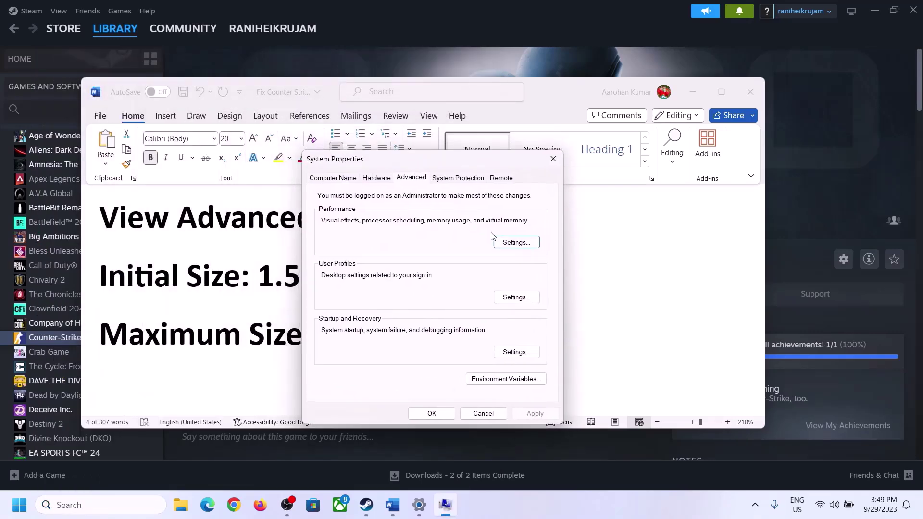
# In the advanced performance options, disable automatic paging file management and choose a custom size for drive C:
pyautogui.click(517, 244)
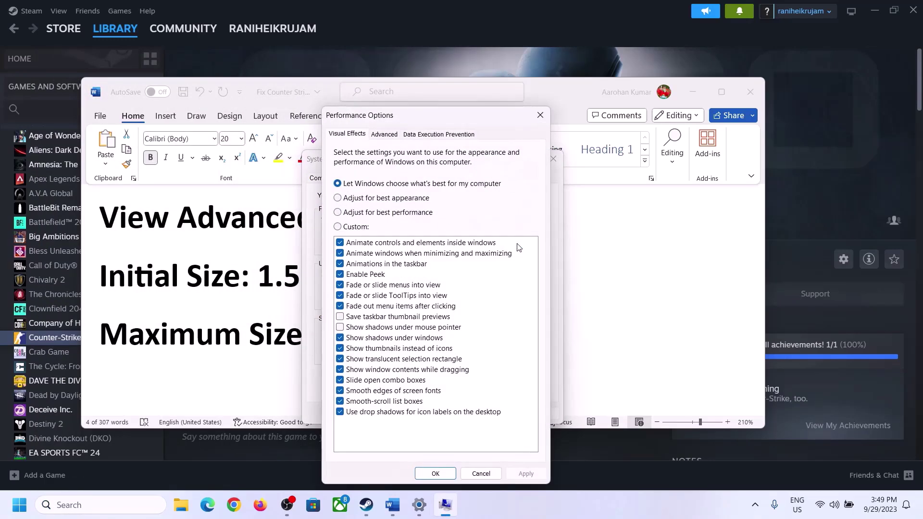
pyautogui.click(388, 136)
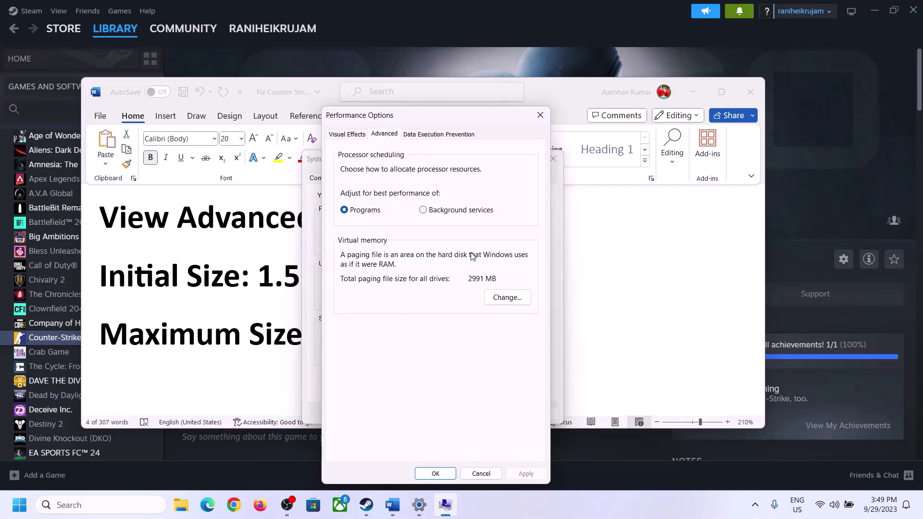
pyautogui.click(509, 297)
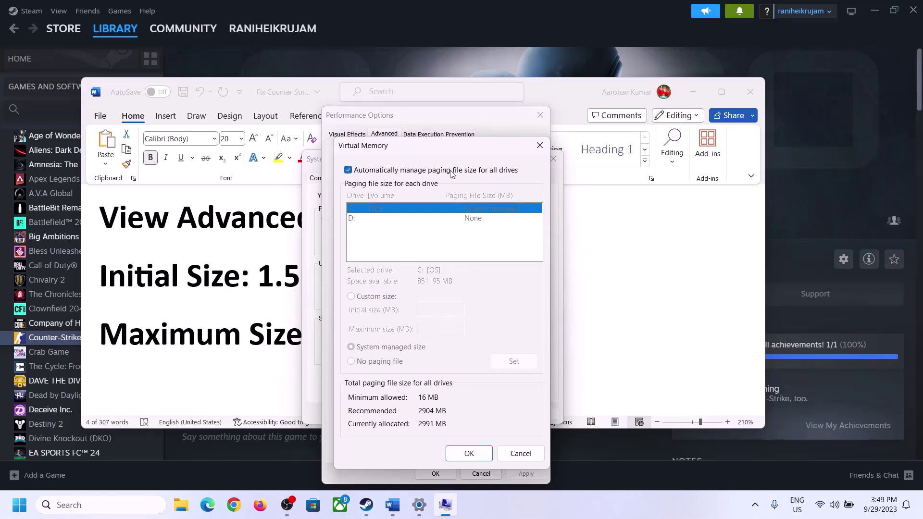
pyautogui.click(348, 170)
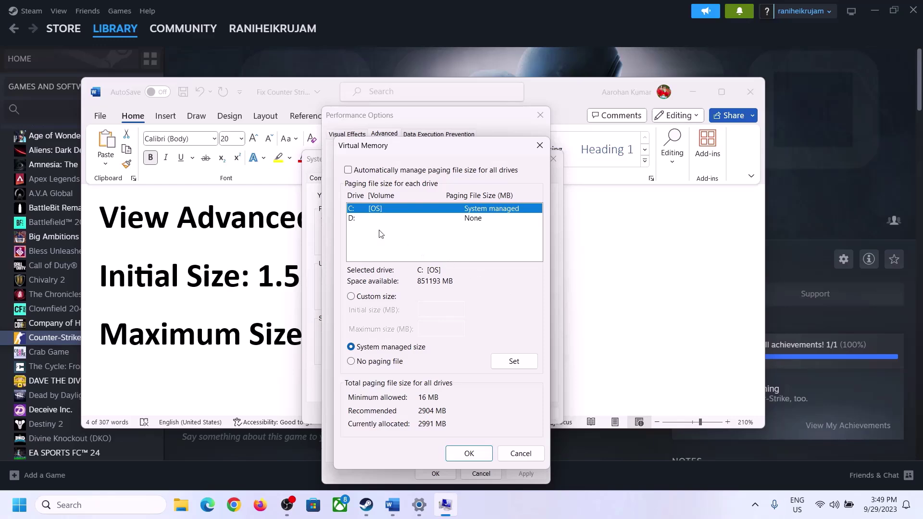
pyautogui.click(351, 297)
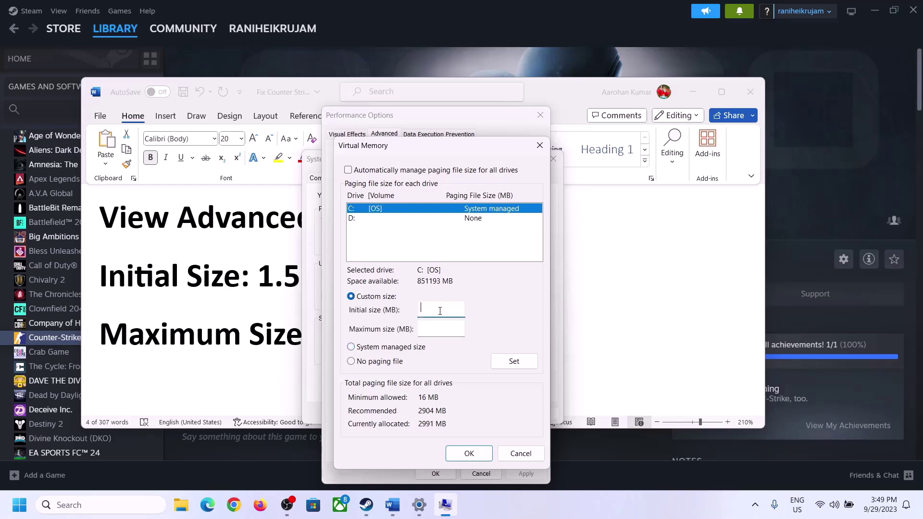
# Highlight the "1.5 x Total Ram" formula and look up the installed RAM in the system's About settings
pyautogui.click(250, 287)
pyautogui.moveTo(264, 275); pyautogui.dragTo(428, 287)
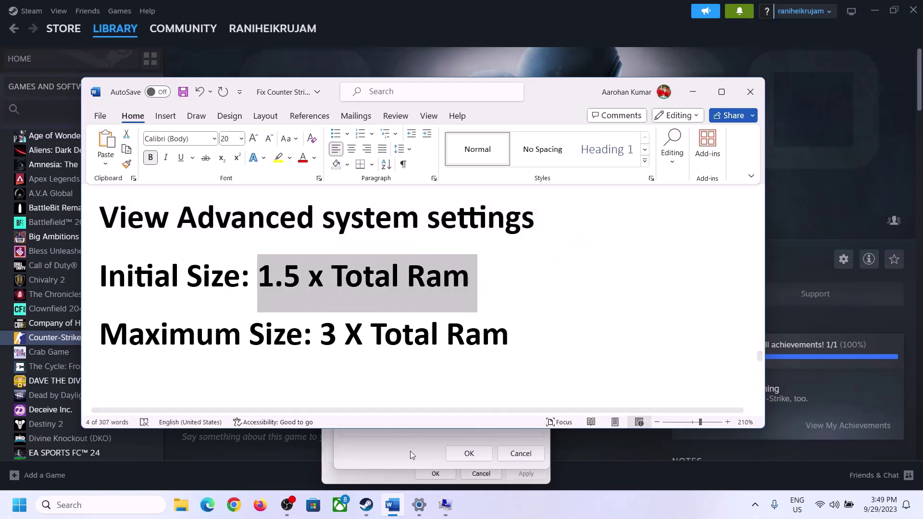
pyautogui.click(419, 508)
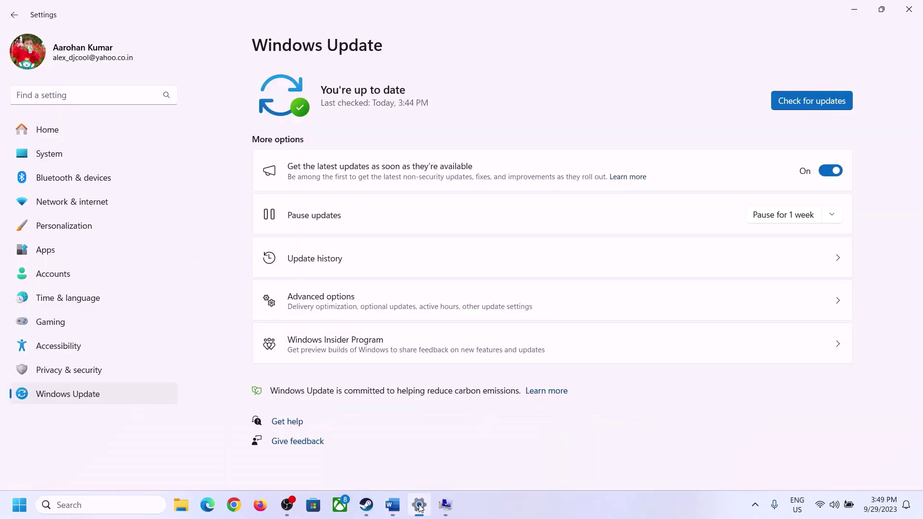
pyautogui.click(43, 158)
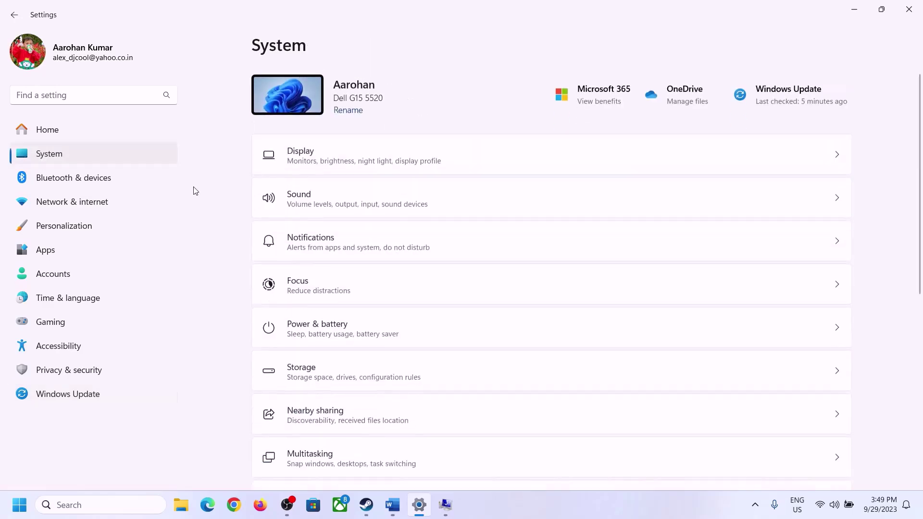
pyautogui.scroll(-7, 339, 344)
pyautogui.click(304, 451)
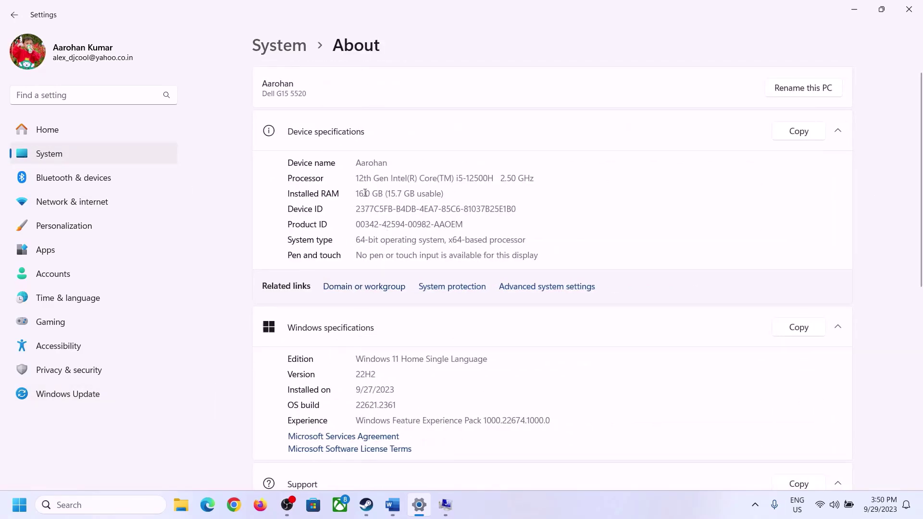
pyautogui.moveTo(365, 193); pyautogui.dragTo(352, 192)
pyautogui.click(363, 193)
pyautogui.moveTo(364, 193); pyautogui.dragTo(353, 193)
# Bring back the Virtual Memory dialog, launch Calculator with the calc command beside it, and recheck the Initial Size formula
pyautogui.click(445, 505)
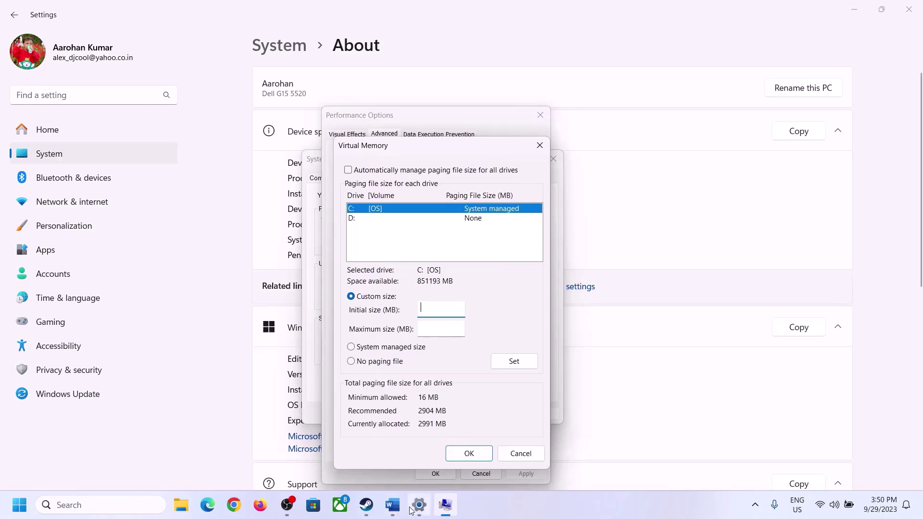
pyautogui.moveTo(419, 505)
pyautogui.press('super+r')
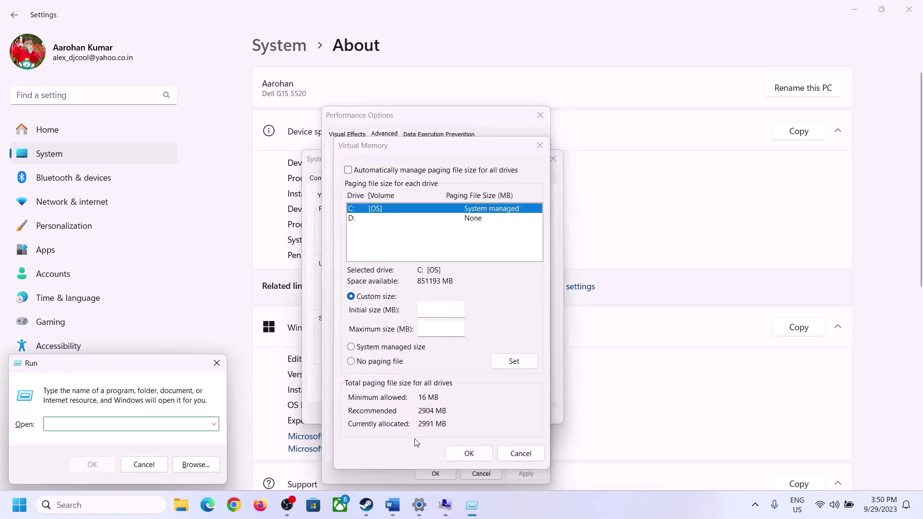
pyautogui.write('cal')
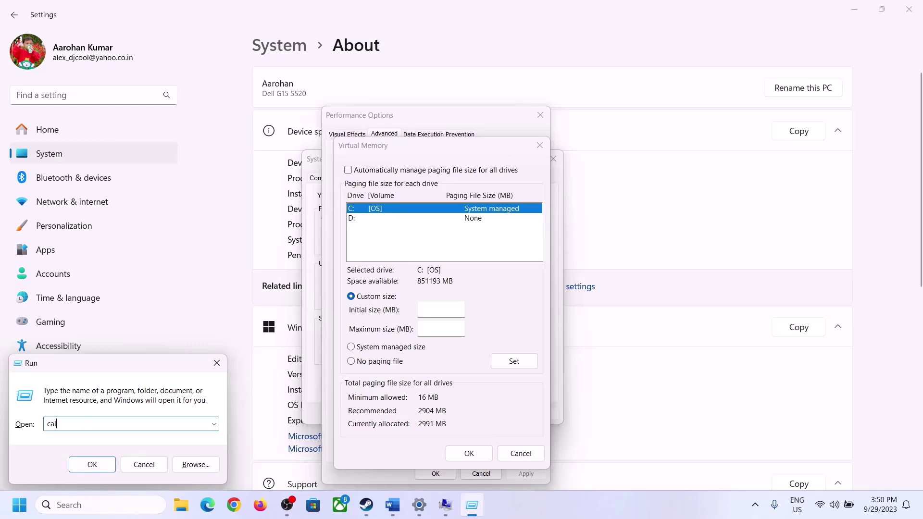
pyautogui.write('c')
pyautogui.click(92, 464)
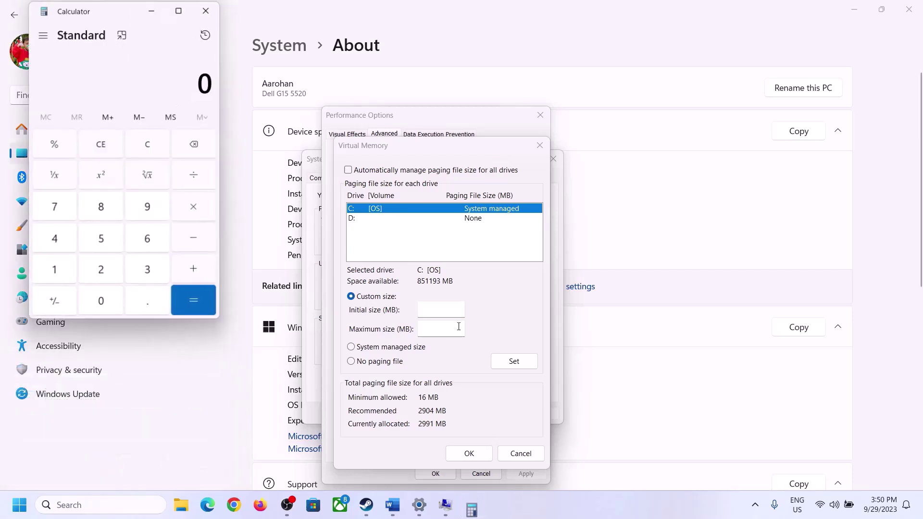
pyautogui.moveTo(116, 17); pyautogui.dragTo(673, 158)
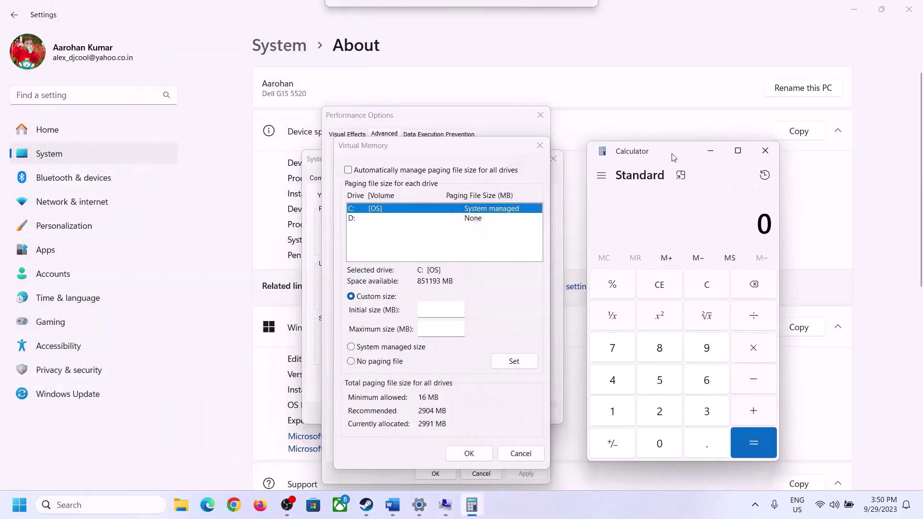
pyautogui.click(392, 505)
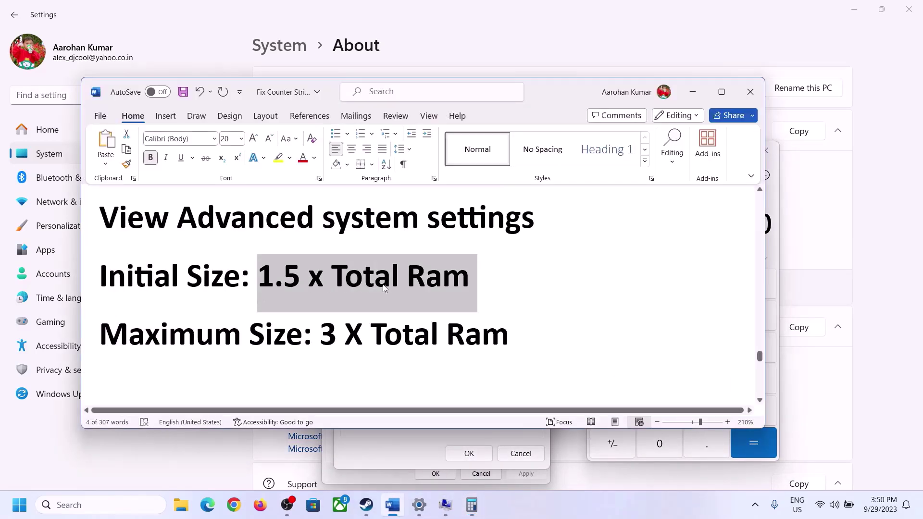
pyautogui.click(472, 505)
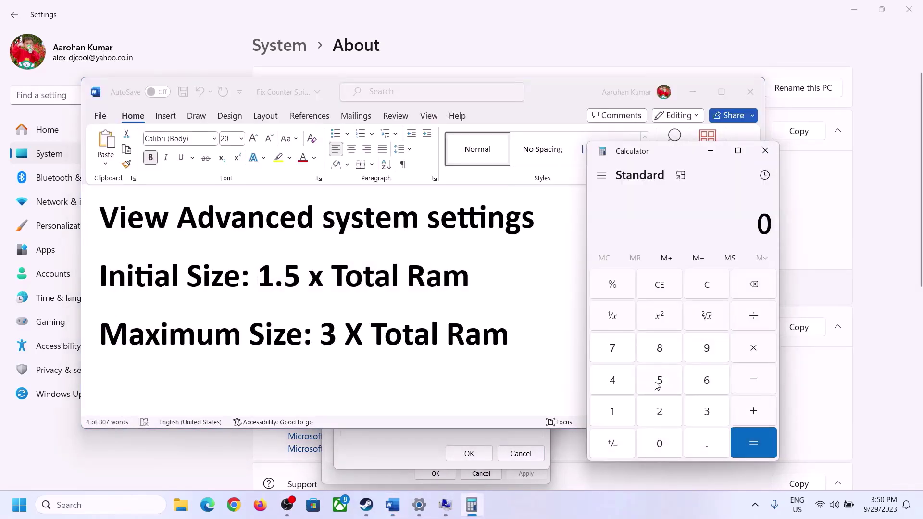
pyautogui.click(613, 411)
pyautogui.click(703, 386)
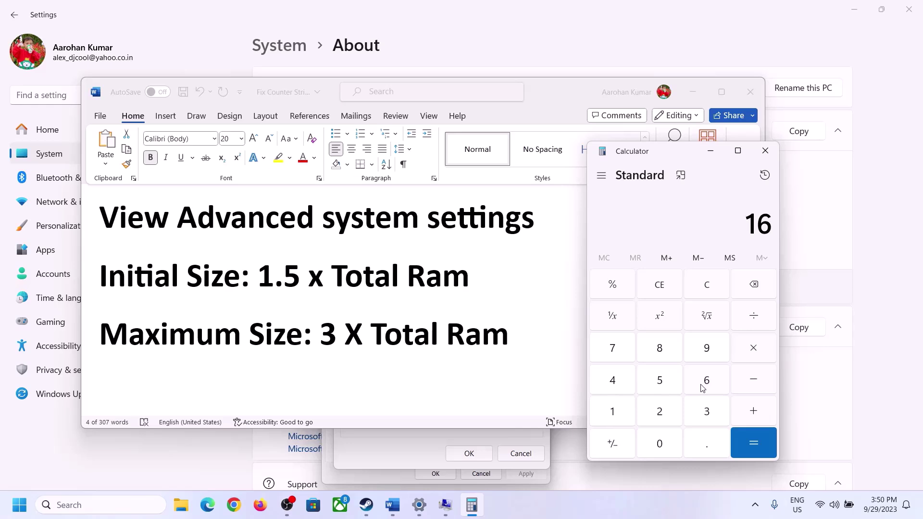
pyautogui.click(708, 294)
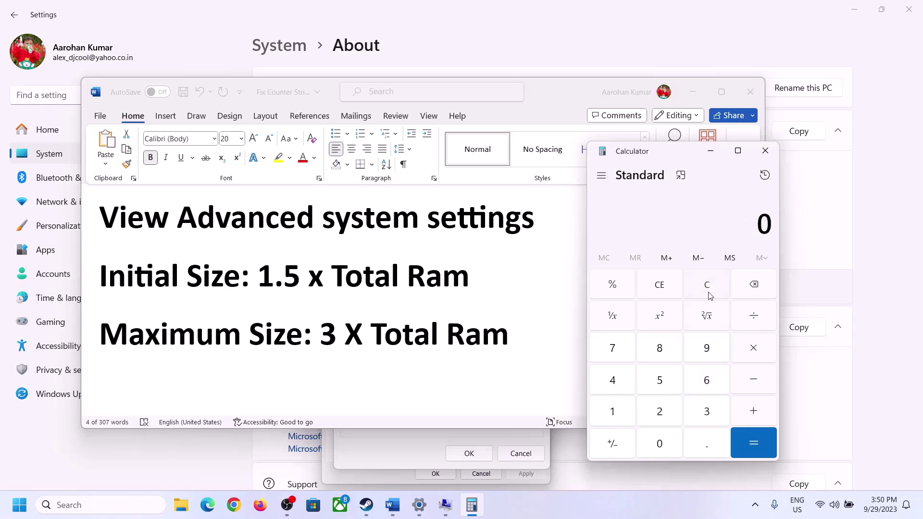
# Calculate 16 × 1024 to convert the installed RAM from gigabytes to megabytes
pyautogui.click(619, 412)
pyautogui.click(704, 380)
pyautogui.click(753, 348)
pyautogui.click(611, 414)
pyautogui.click(662, 447)
pyautogui.click(661, 413)
pyautogui.click(620, 387)
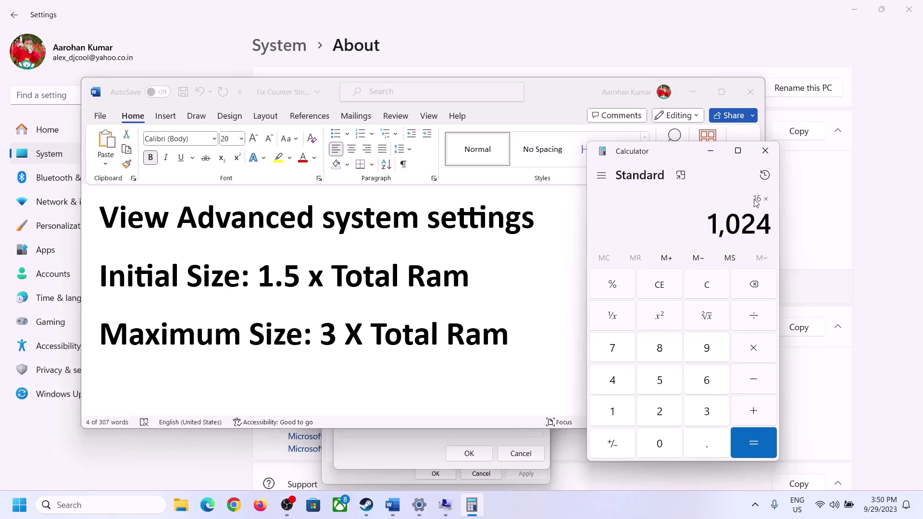
pyautogui.click(754, 446)
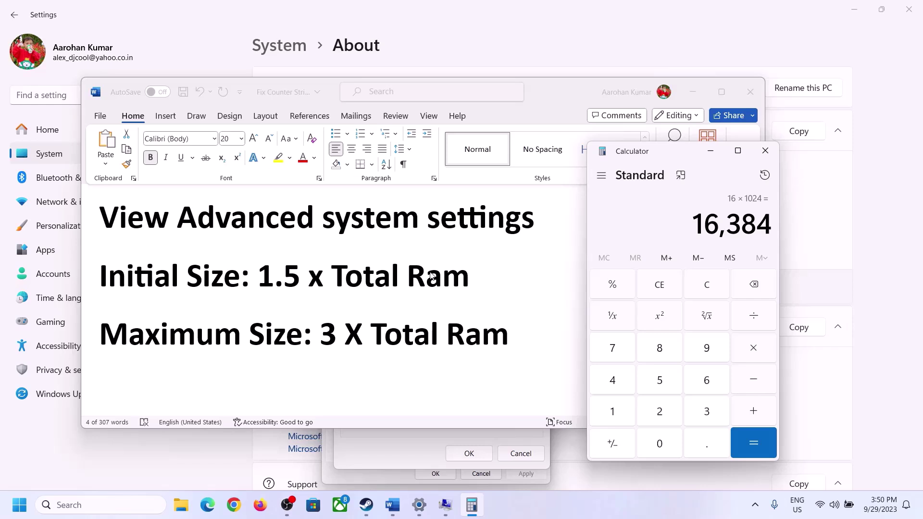
# Multiply the RAM in megabytes by 1.5 and set drive C:'s initial paging file size to 24576 MB
pyautogui.click(755, 353)
pyautogui.click(624, 415)
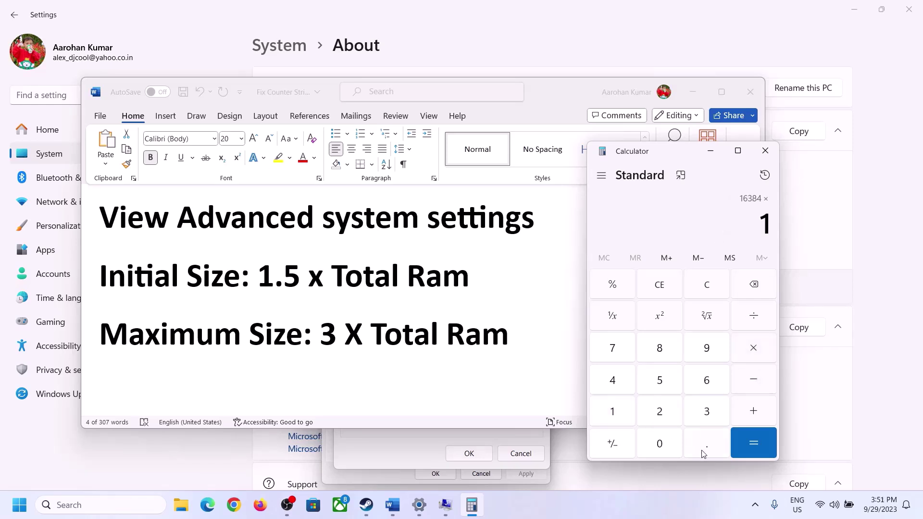
pyautogui.click(702, 450)
pyautogui.click(671, 391)
pyautogui.click(754, 440)
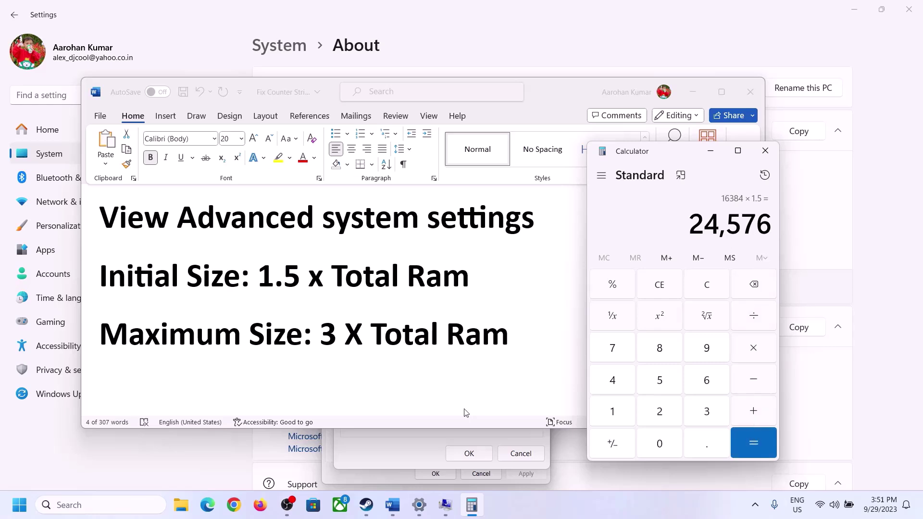
pyautogui.click(407, 448)
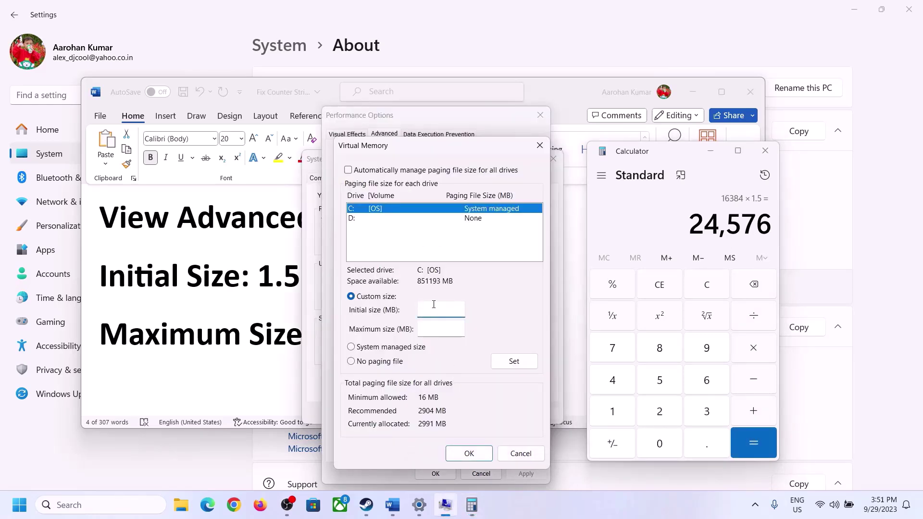
pyautogui.write('24576')
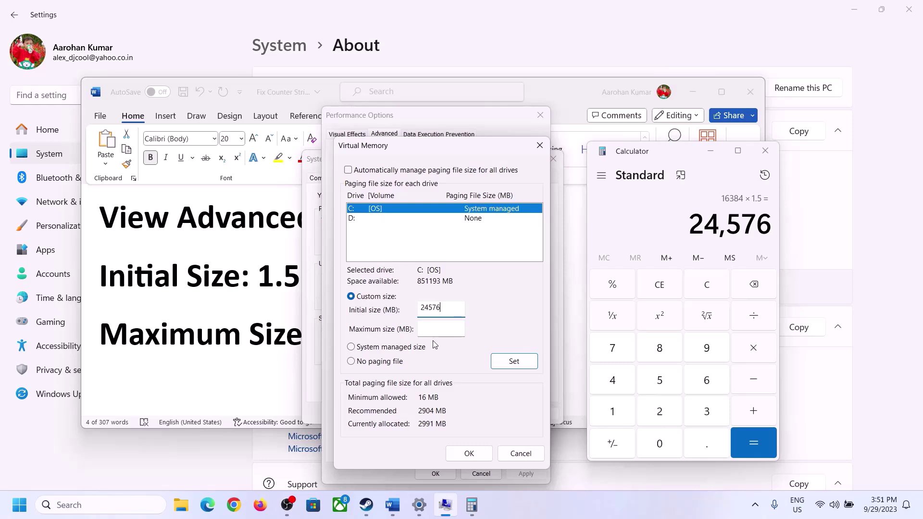
# Check the Maximum Size formula in the Word notes, clear the previous calculation, and recheck the installed RAM in About settings
pyautogui.click(462, 328)
pyautogui.click(267, 340)
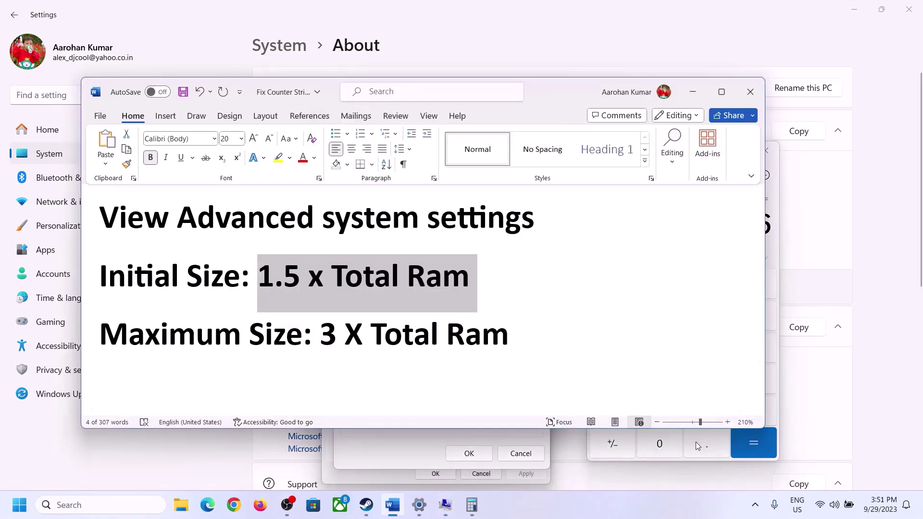
pyautogui.click(775, 249)
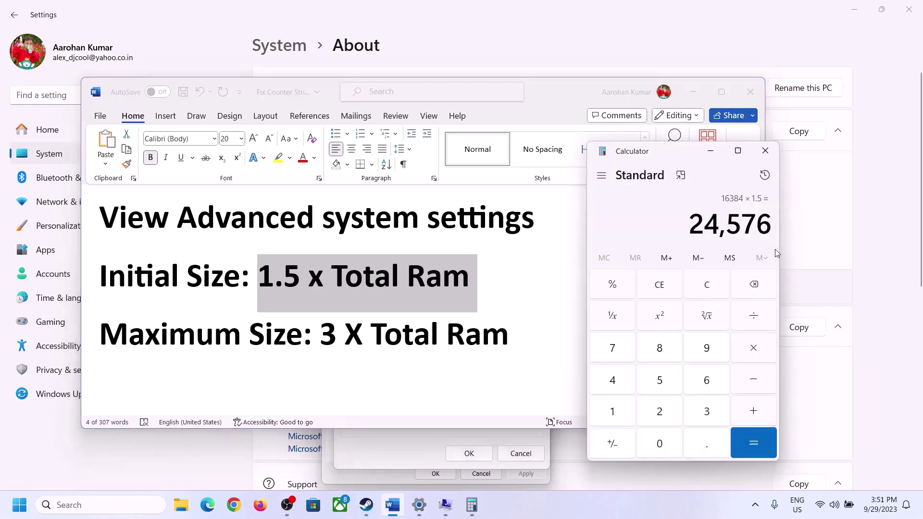
pyautogui.click(714, 284)
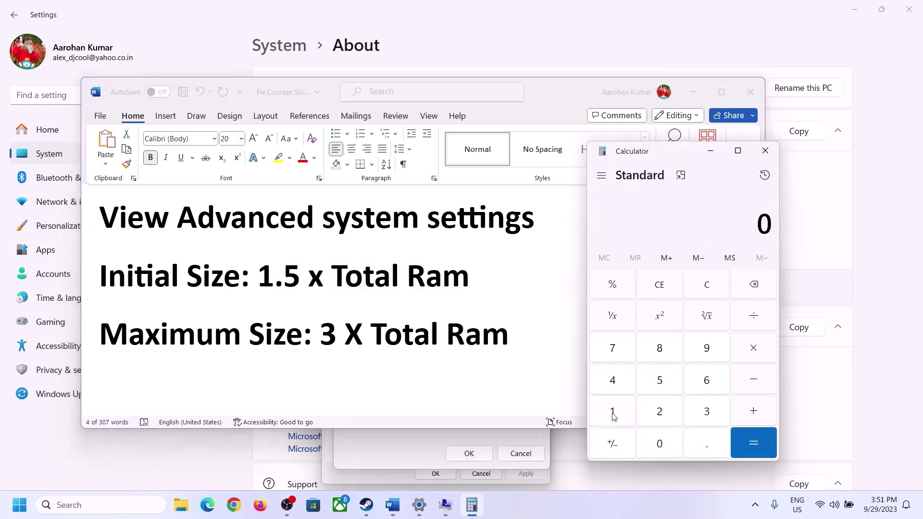
pyautogui.click(419, 505)
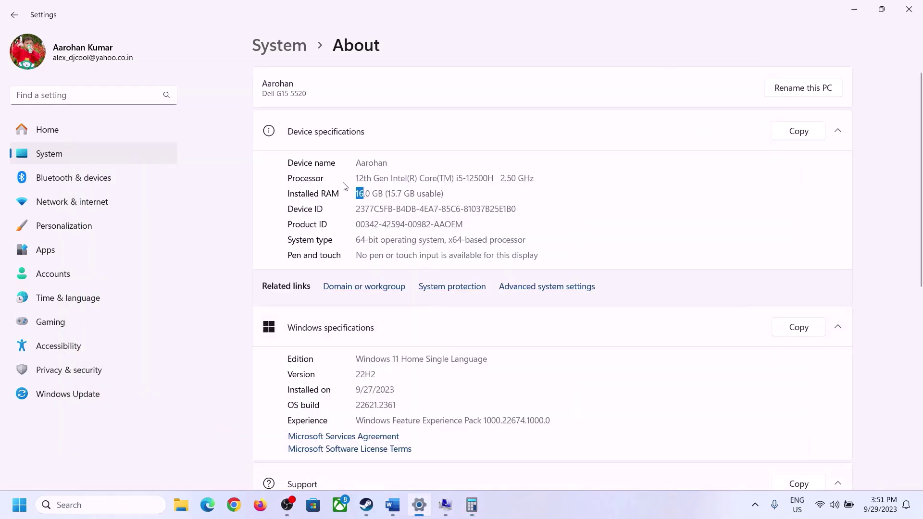
pyautogui.click(472, 505)
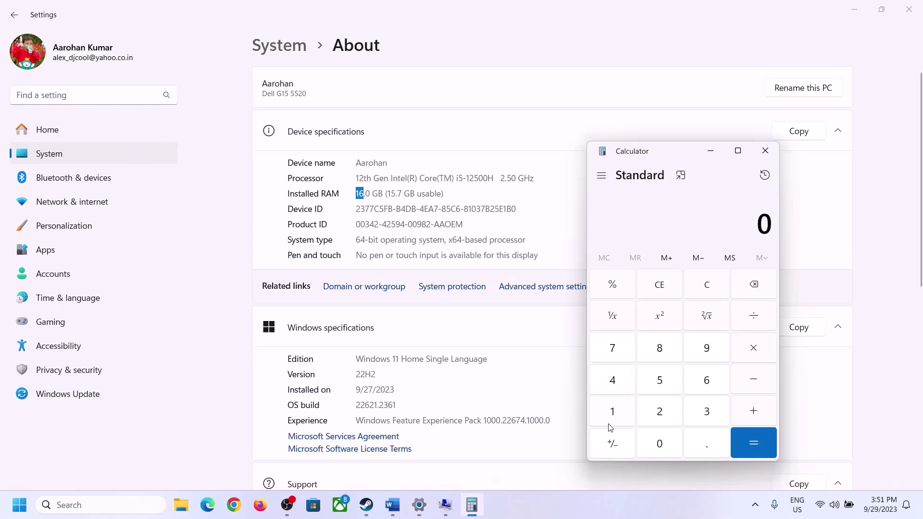
# Calculate 16 × 1024 to get the installed RAM in megabytes for the maximum paging file size
pyautogui.click(622, 409)
pyautogui.click(704, 382)
pyautogui.click(750, 348)
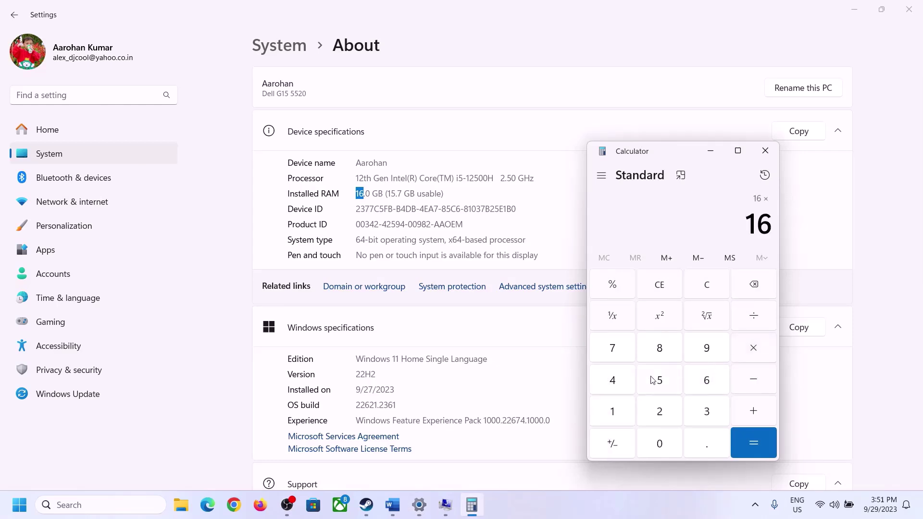
pyautogui.click(614, 409)
pyautogui.click(651, 440)
pyautogui.click(656, 410)
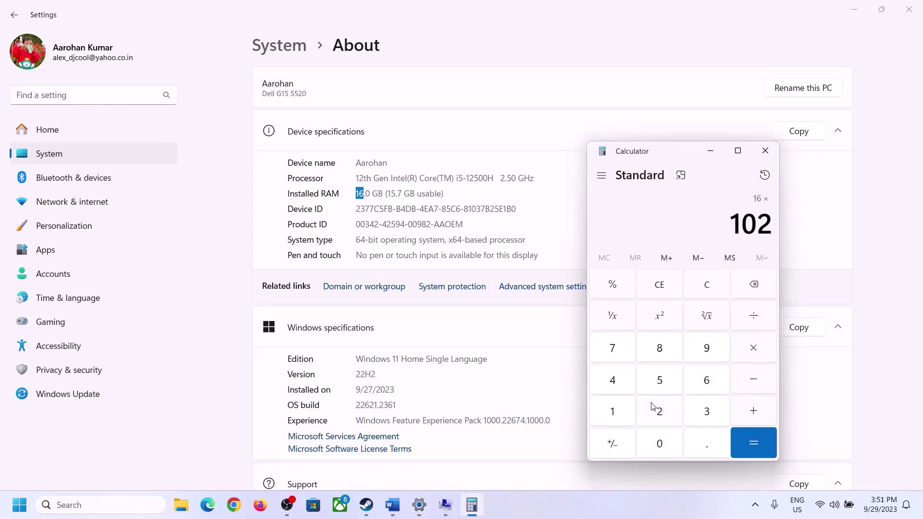
pyautogui.click(613, 383)
pyautogui.click(742, 450)
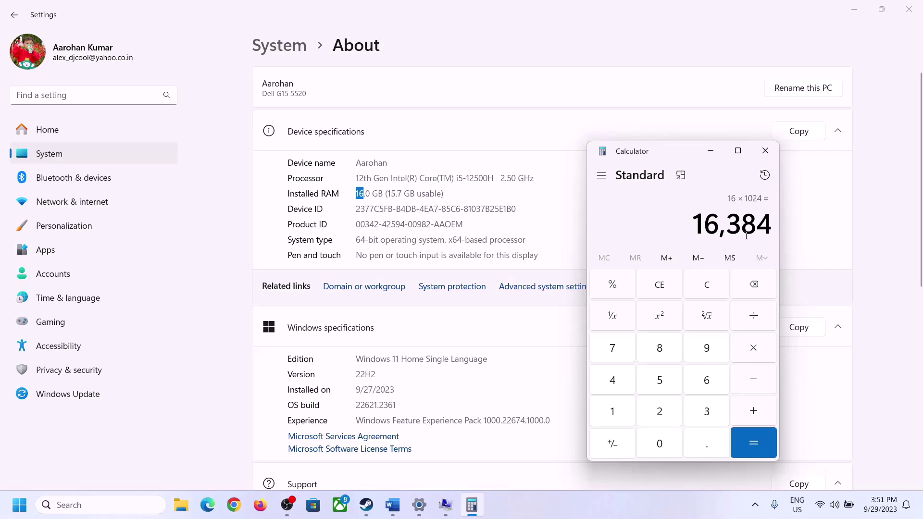
# Recheck the Maximum Size formula in the notes and multiply the RAM in megabytes by 3
pyautogui.click(392, 504)
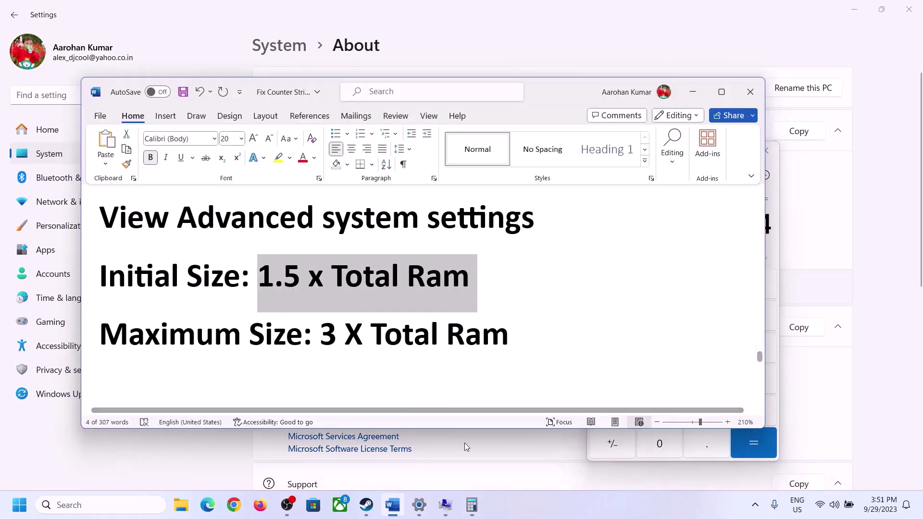
pyautogui.click(474, 504)
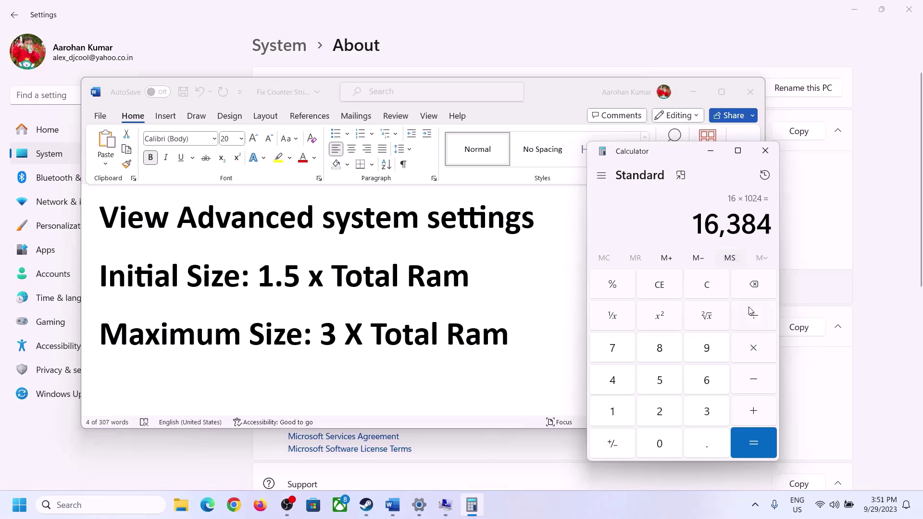
pyautogui.click(755, 354)
pyautogui.click(694, 413)
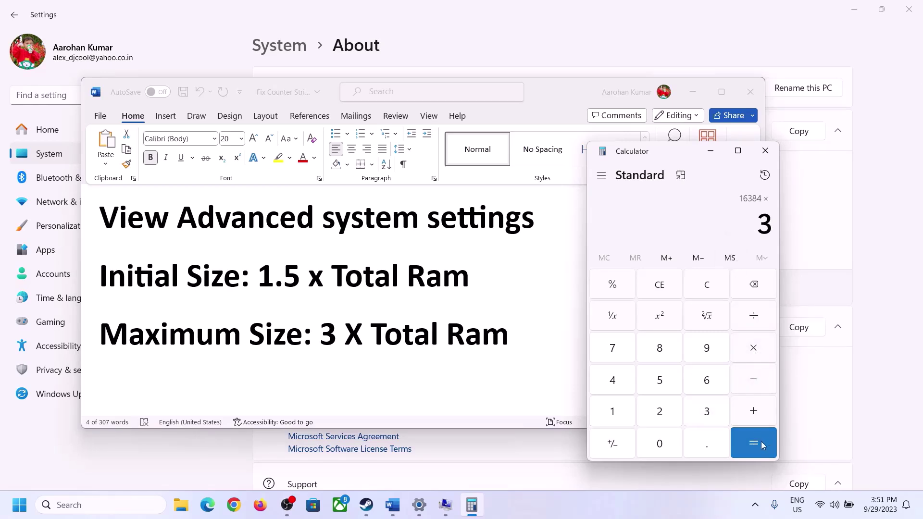
pyautogui.click(761, 441)
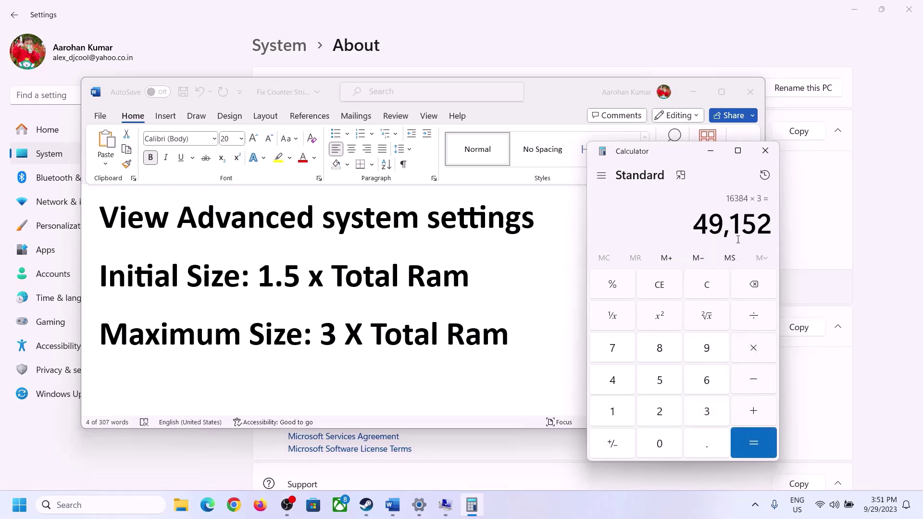
# Set drive C:'s maximum paging file size to 49152 MB and apply the custom size to the drive
pyautogui.click(446, 508)
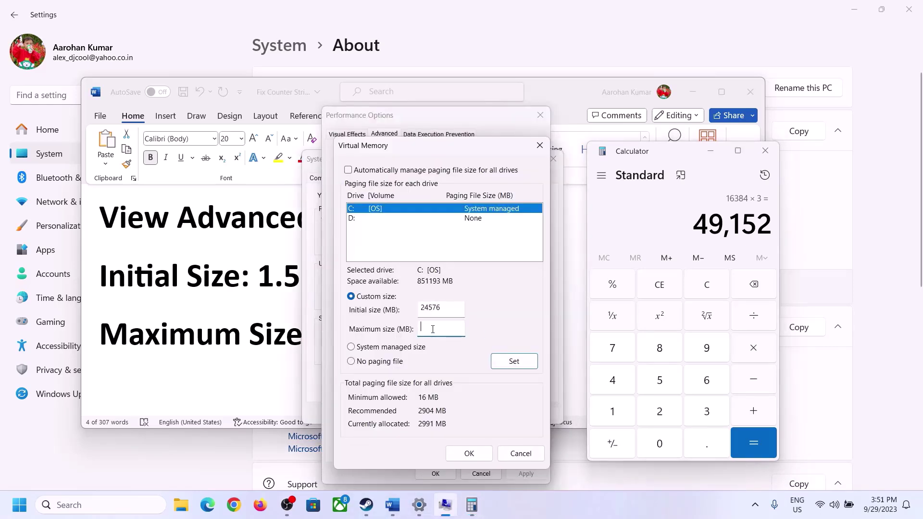
pyautogui.write('49152')
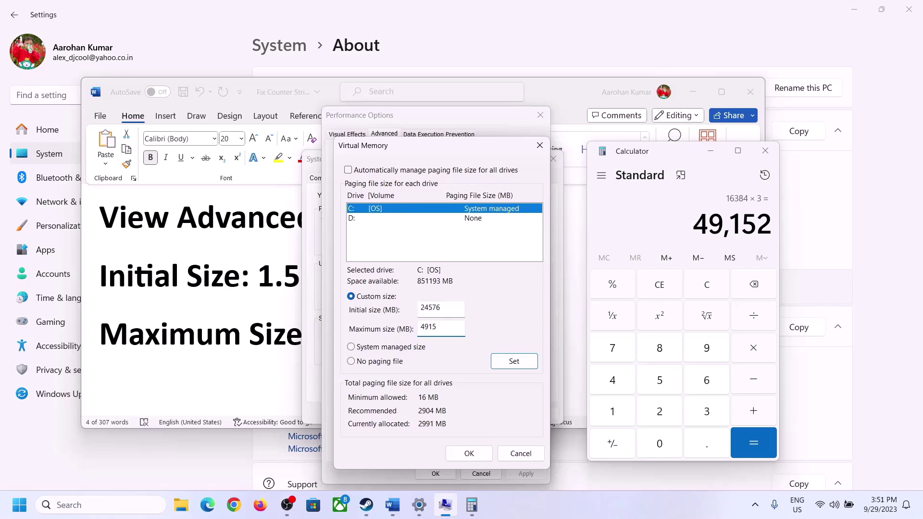
pyautogui.click(514, 364)
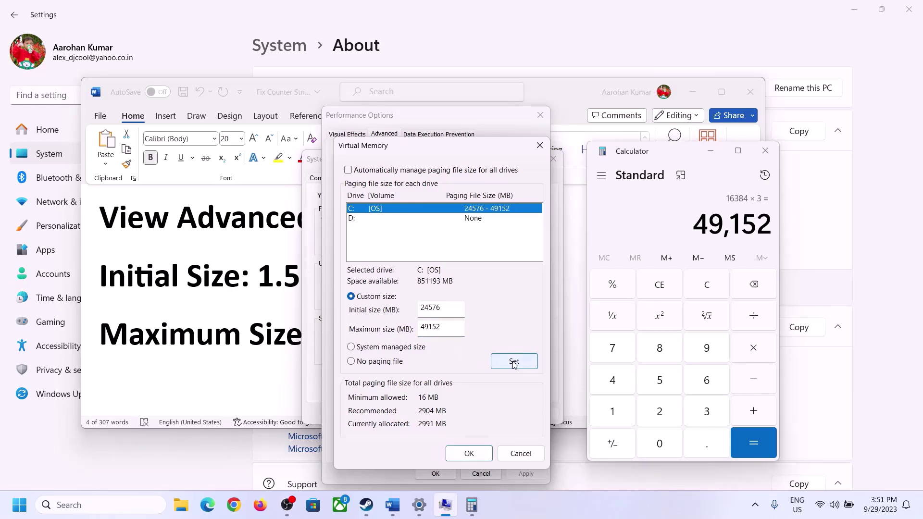
# Confirm the virtual memory changes through the open system dialogs and dismiss the restart prompt without restarting
pyautogui.click(472, 455)
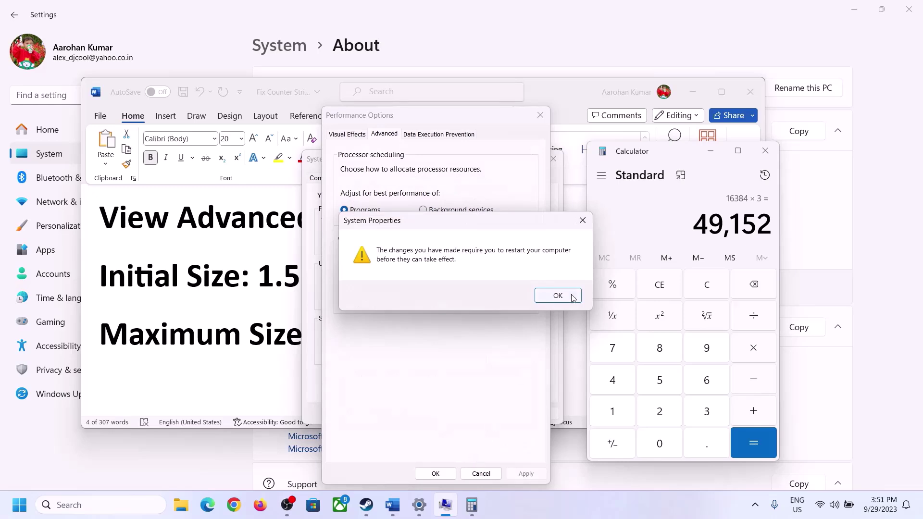
pyautogui.click(571, 297)
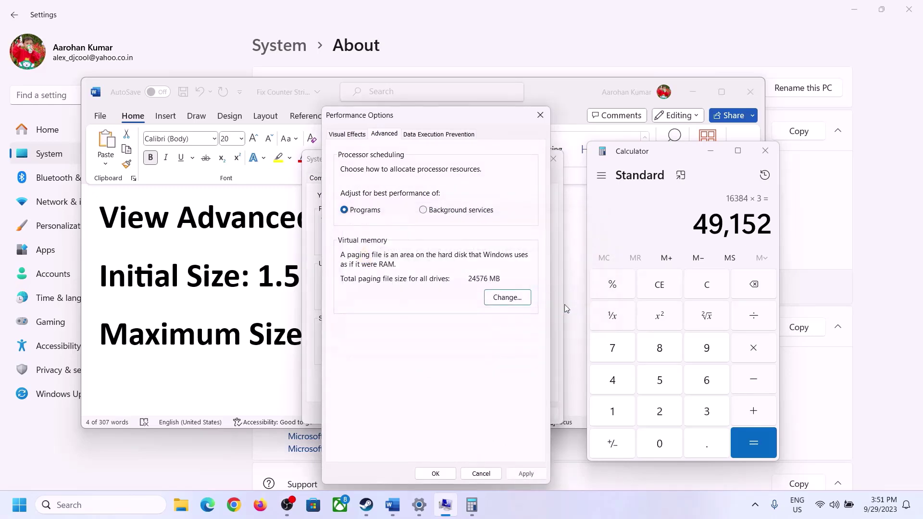
pyautogui.click(435, 474)
pyautogui.click(474, 416)
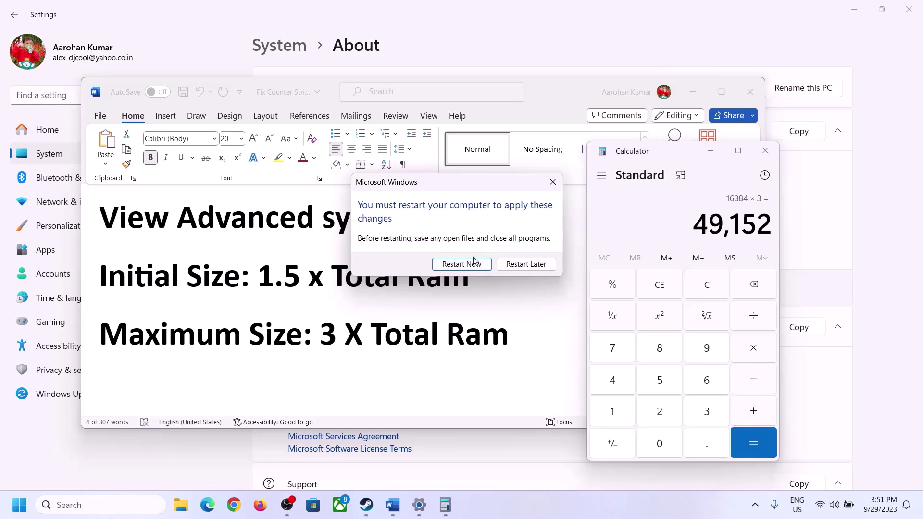
pyautogui.click(552, 182)
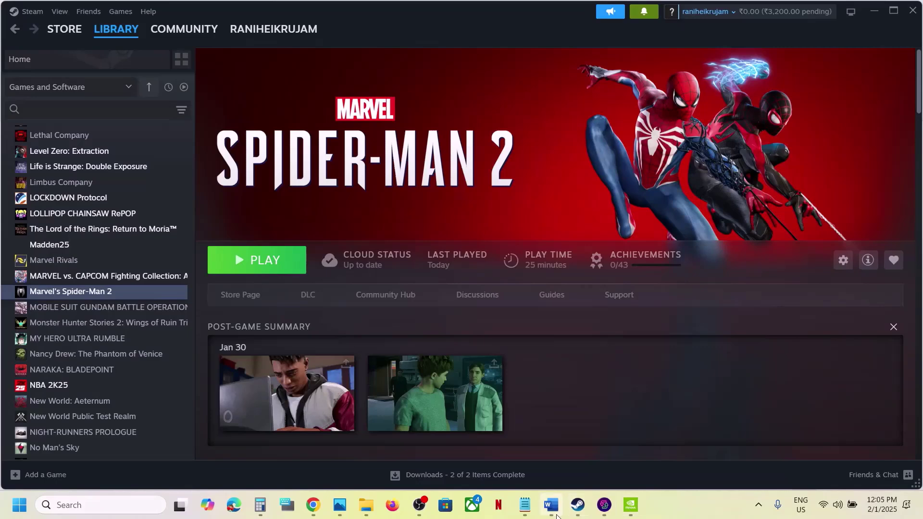
# Switch to the Word list of fixes and highlight "Update BIOS" in Step 24
pyautogui.click(552, 510)
pyautogui.scroll(-3, 249, 373)
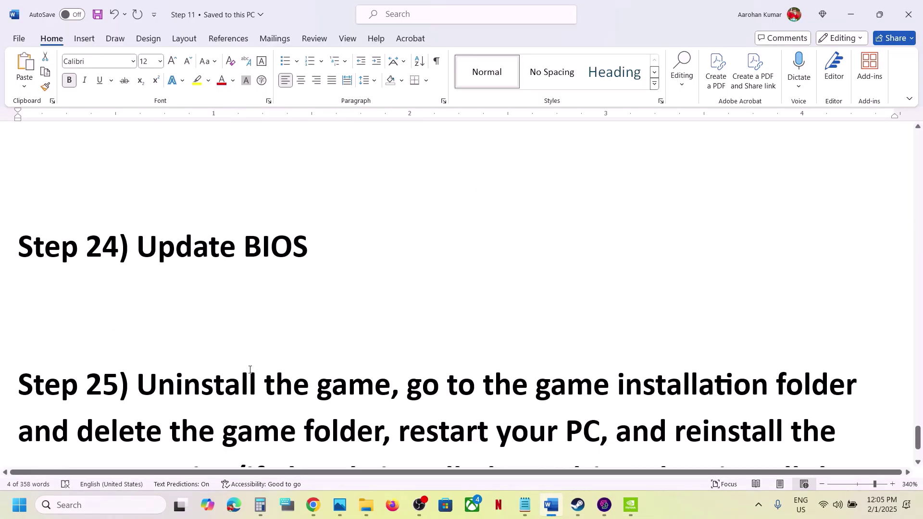
pyautogui.scroll(2, 188, 377)
pyautogui.moveTo(138, 385); pyautogui.dragTo(309, 386)
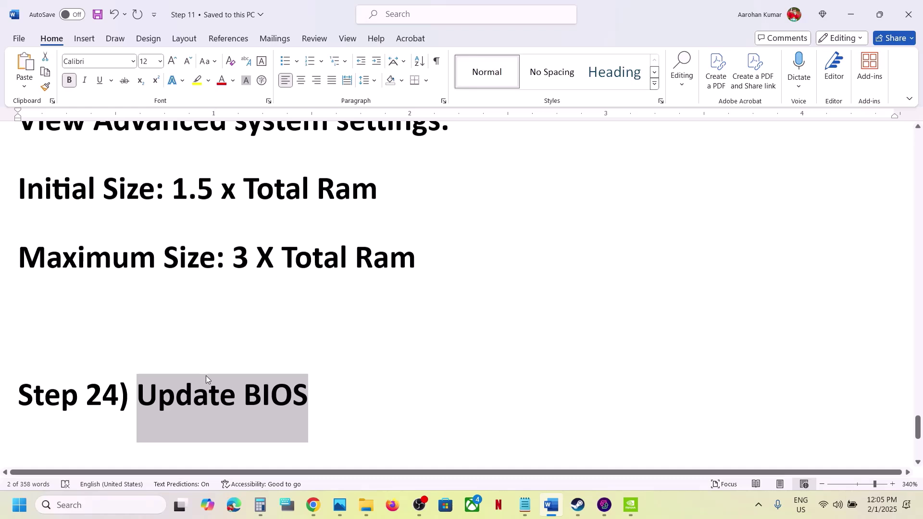
pyautogui.scroll(-1, 206, 378)
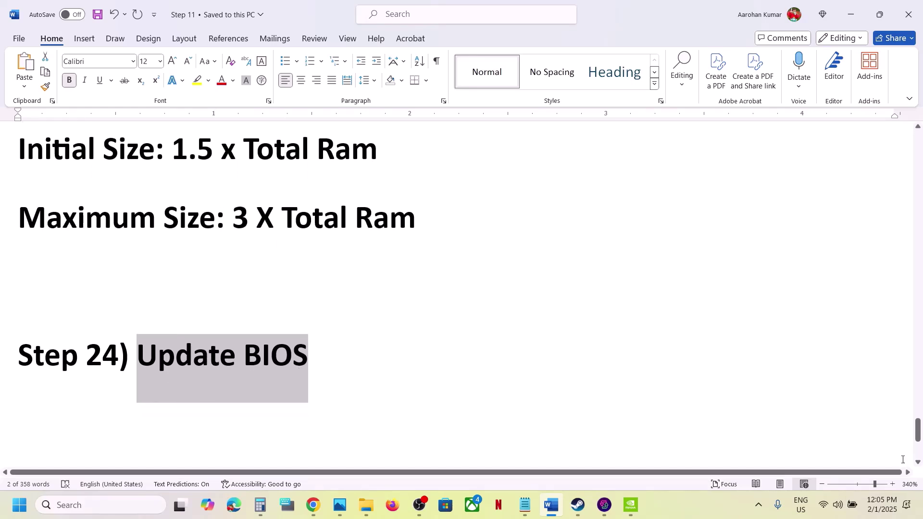
# Check the battery charge level in the system's quick settings and return to the notes
pyautogui.click(837, 505)
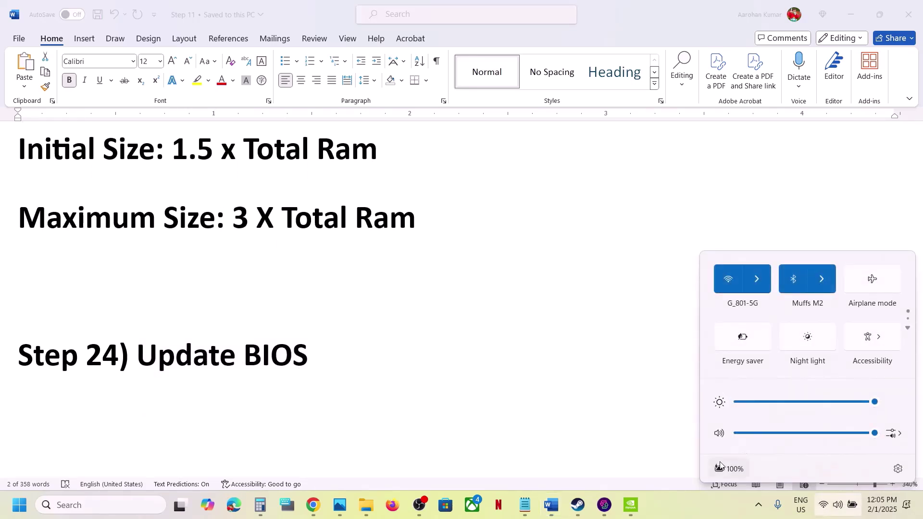
pyautogui.moveTo(738, 468)
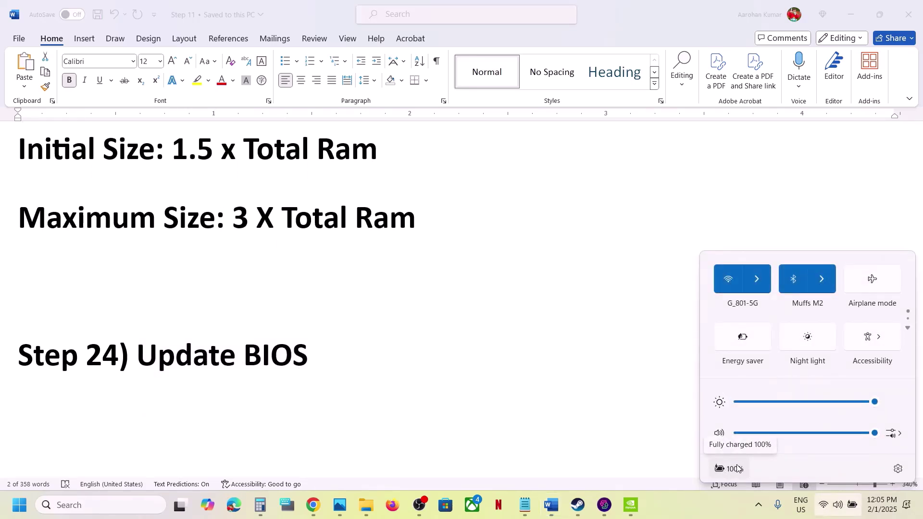
pyautogui.click(339, 376)
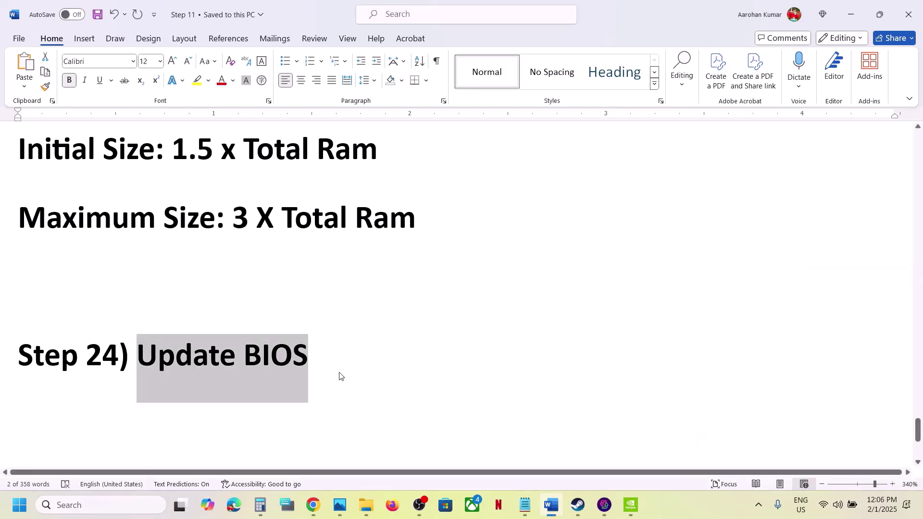
# Highlight the Step 25 instructions on uninstalling and reinstalling the game, and clear the selection
pyautogui.scroll(-5, 339, 376)
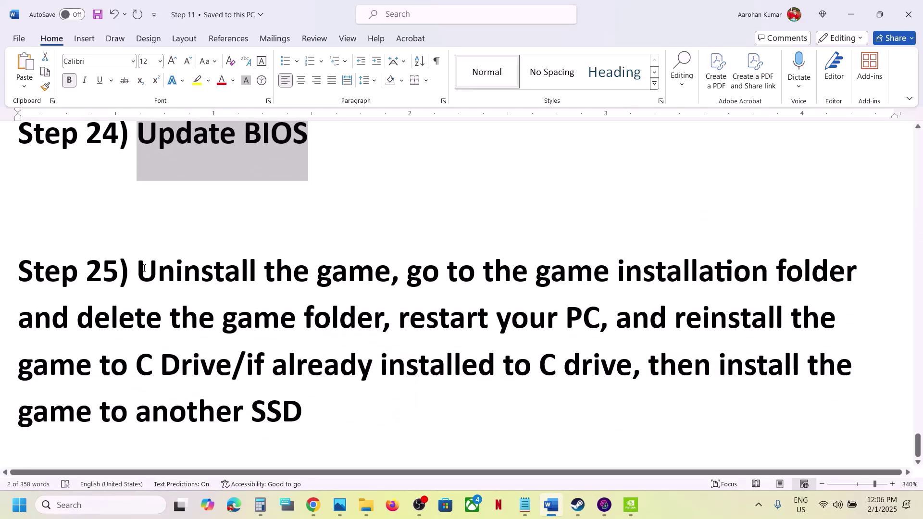
pyautogui.moveTo(143, 269); pyautogui.dragTo(321, 413)
pyautogui.click(326, 409)
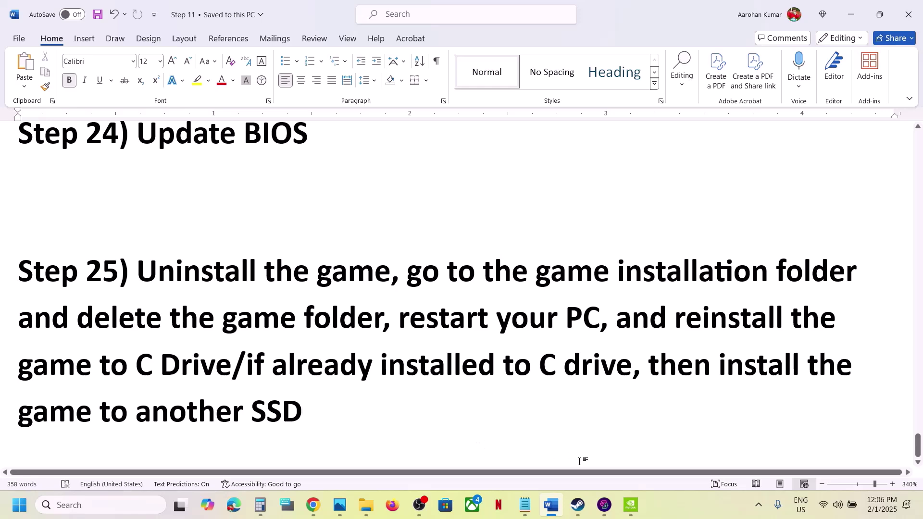
# Switch to Steam, locate the Uninstall option for Marvel's Spider-Man 2 without using it, and return to the Word notes
pyautogui.click(577, 505)
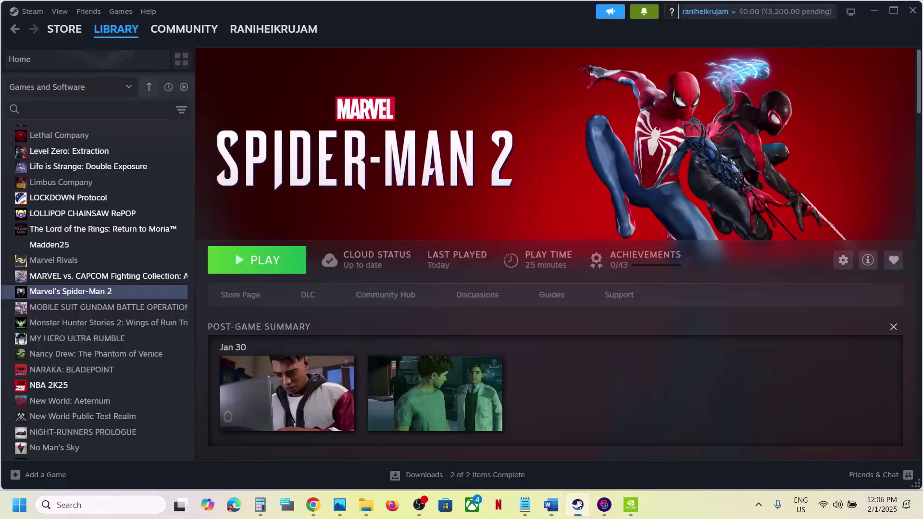
pyautogui.rightClick(95, 295)
pyautogui.moveTo(124, 363)
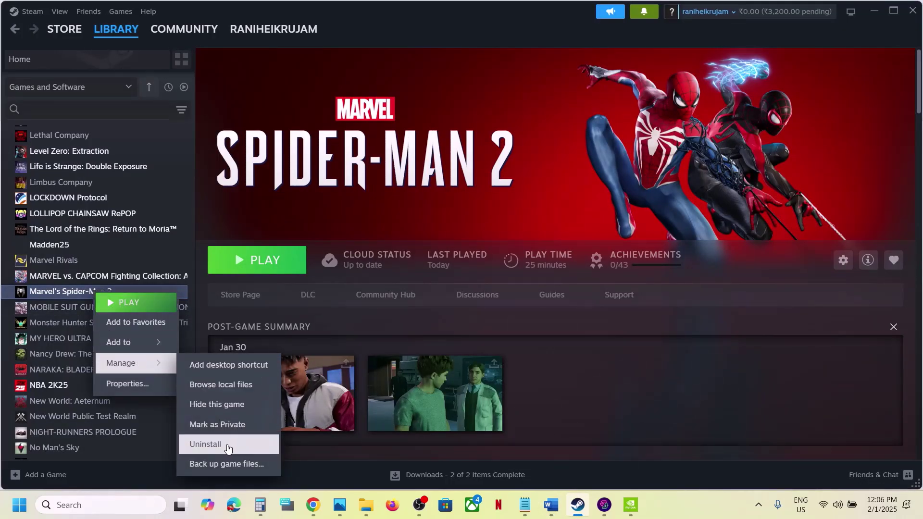
pyautogui.hotkey('alt', 'Tab')
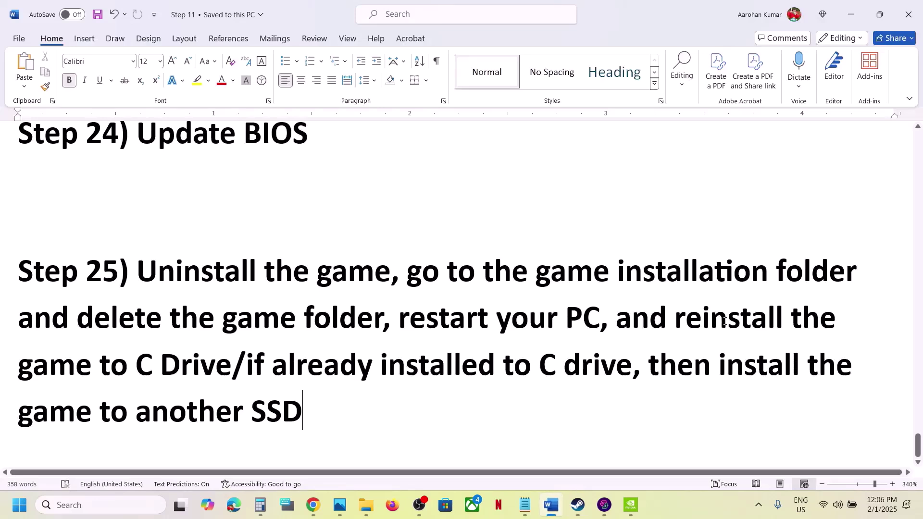
# Highlight Step 25's folder deletion, C Drive reinstall and alternative drive instructions in turn, and return to the game's Steam library page
pyautogui.moveTo(83, 322); pyautogui.dragTo(785, 323)
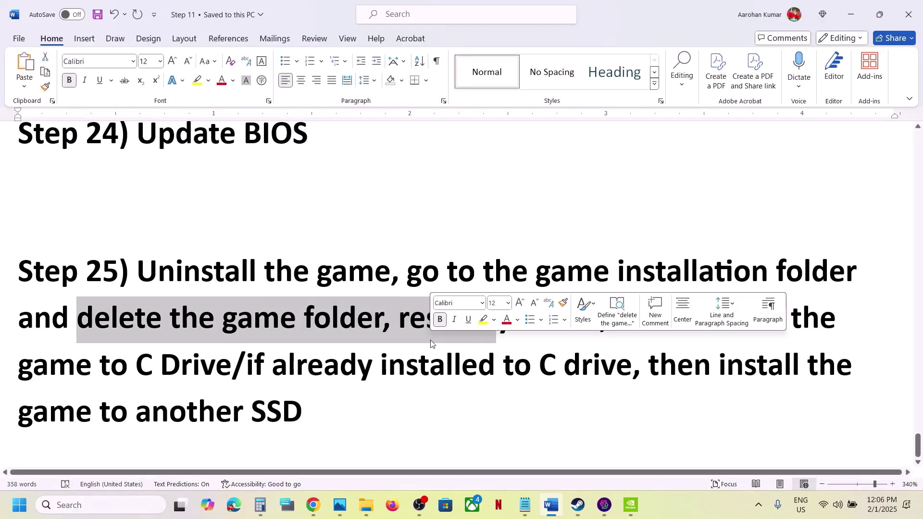
pyautogui.click(623, 347)
pyautogui.moveTo(700, 319); pyautogui.dragTo(232, 371)
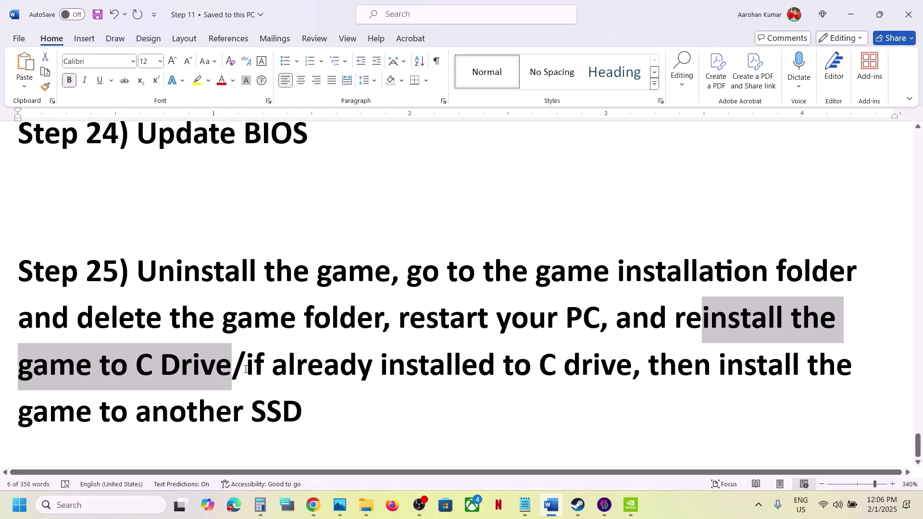
pyautogui.moveTo(245, 369); pyautogui.dragTo(326, 406)
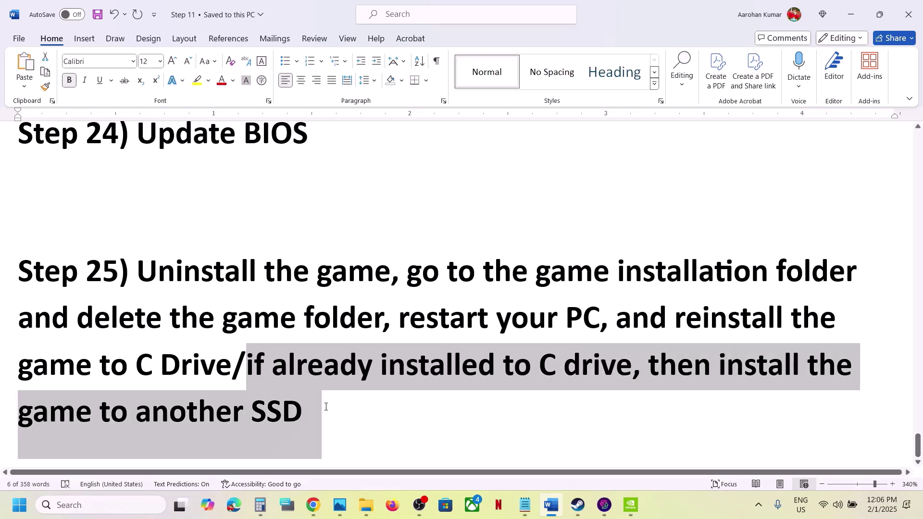
pyautogui.click(359, 406)
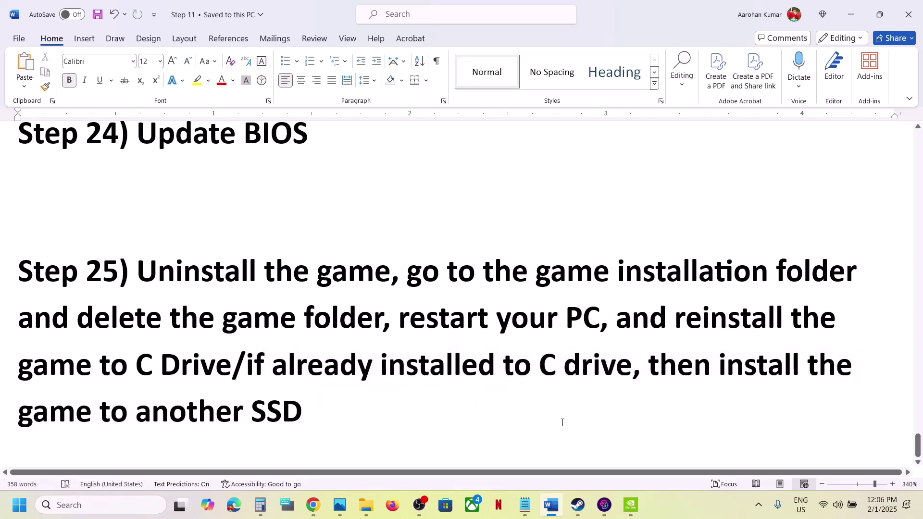
pyautogui.click(578, 505)
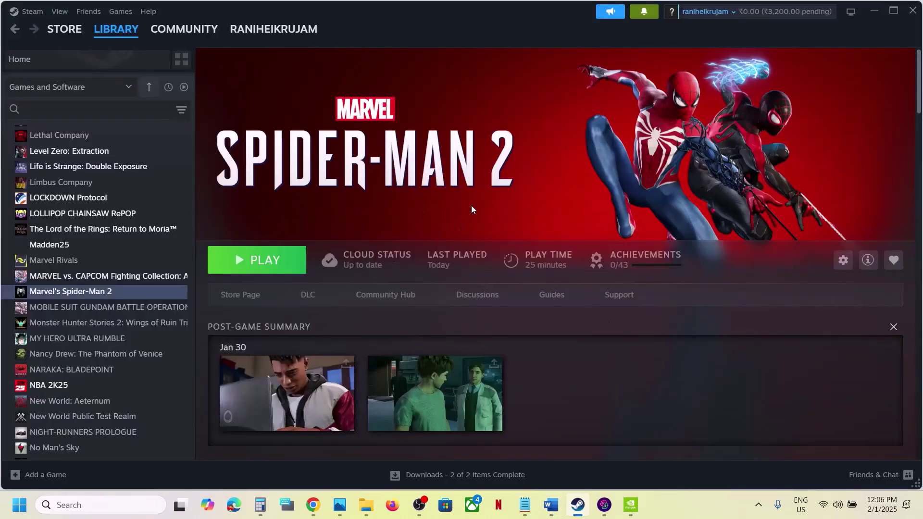
pyautogui.click(680, 505)
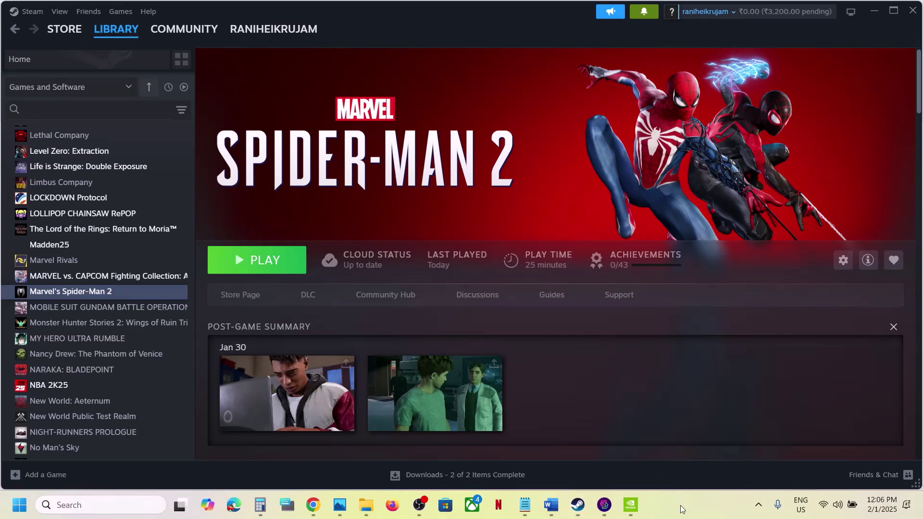